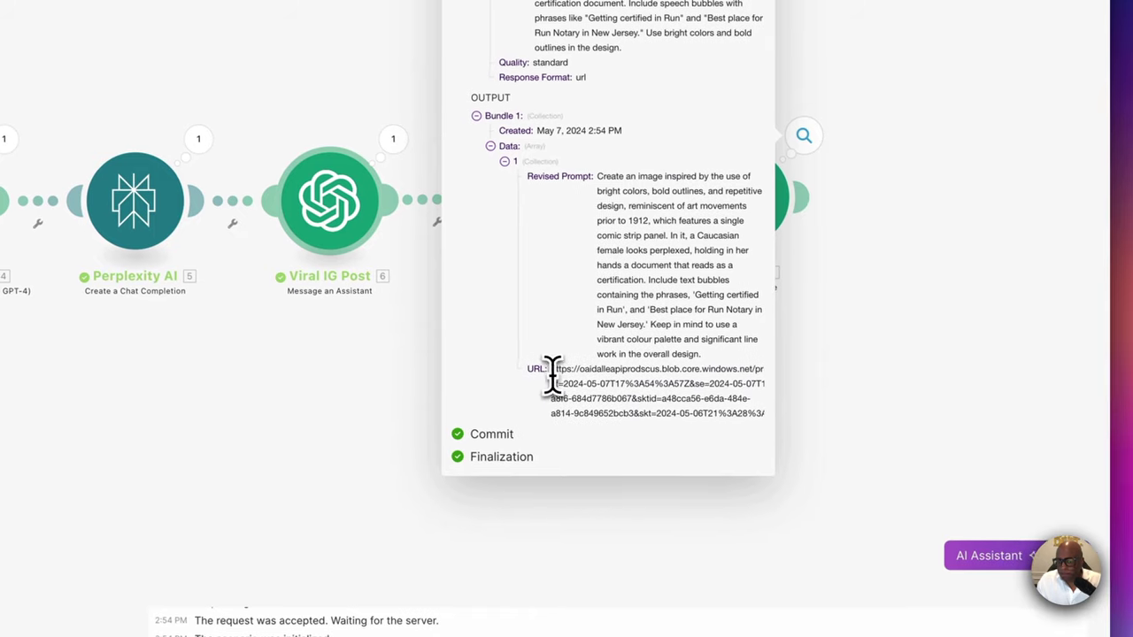
Highlight the generated image URL in the output bundle of the image generation module.
drag(559, 373, 816, 458)
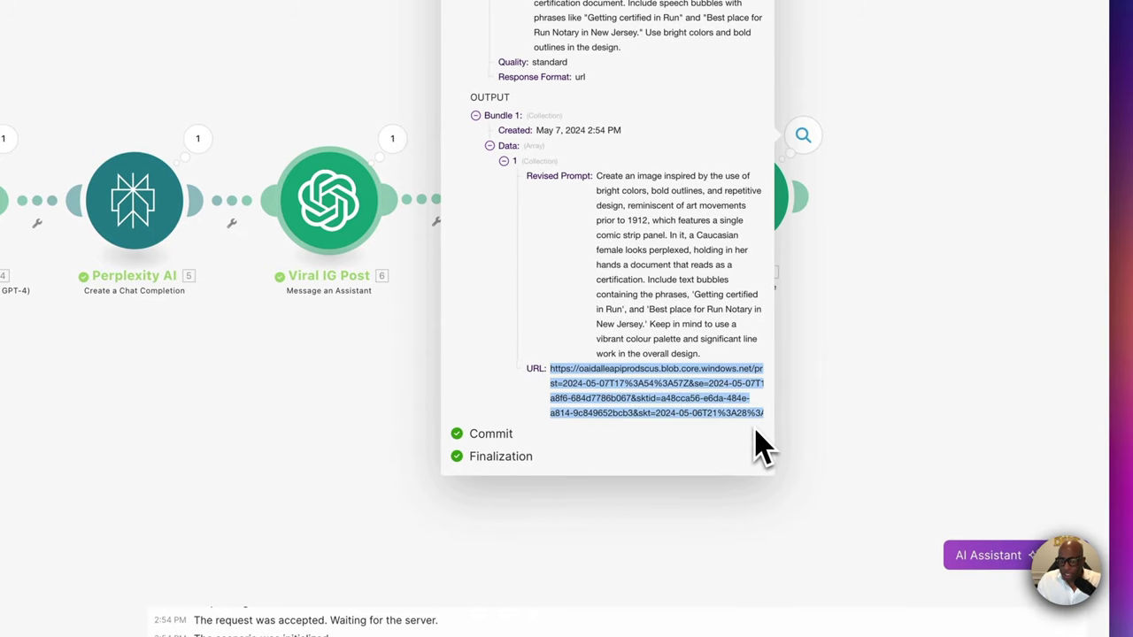
click(392, 430)
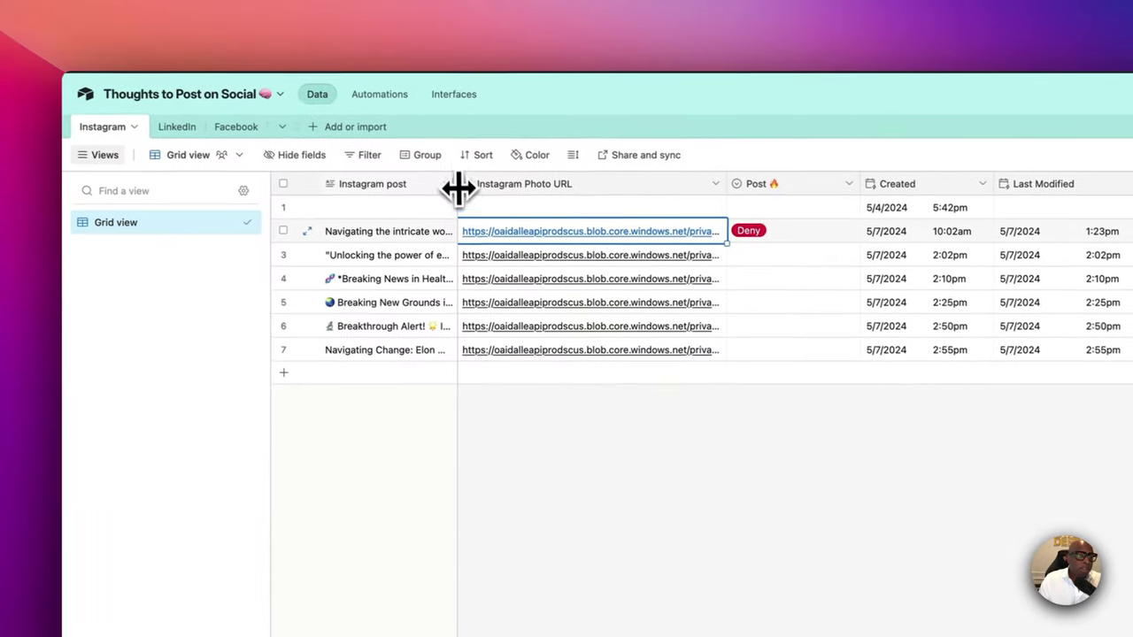
In the Airtable base Thoughts to Post on Social, widen the Instagram post column of the Instagram table.
drag(457, 186, 506, 182)
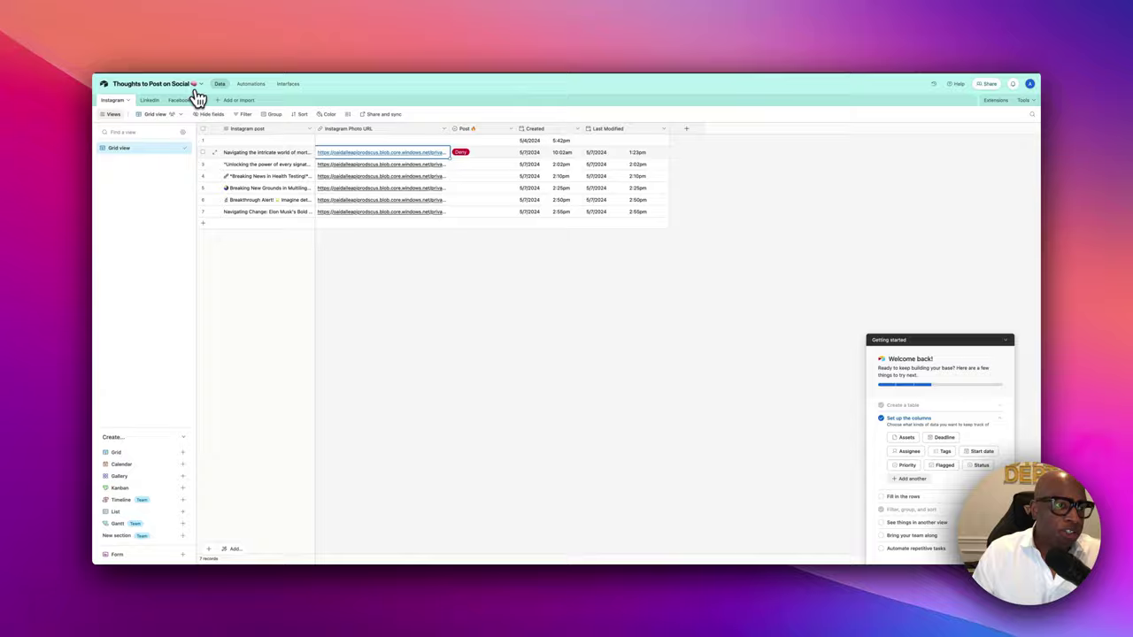
click(200, 85)
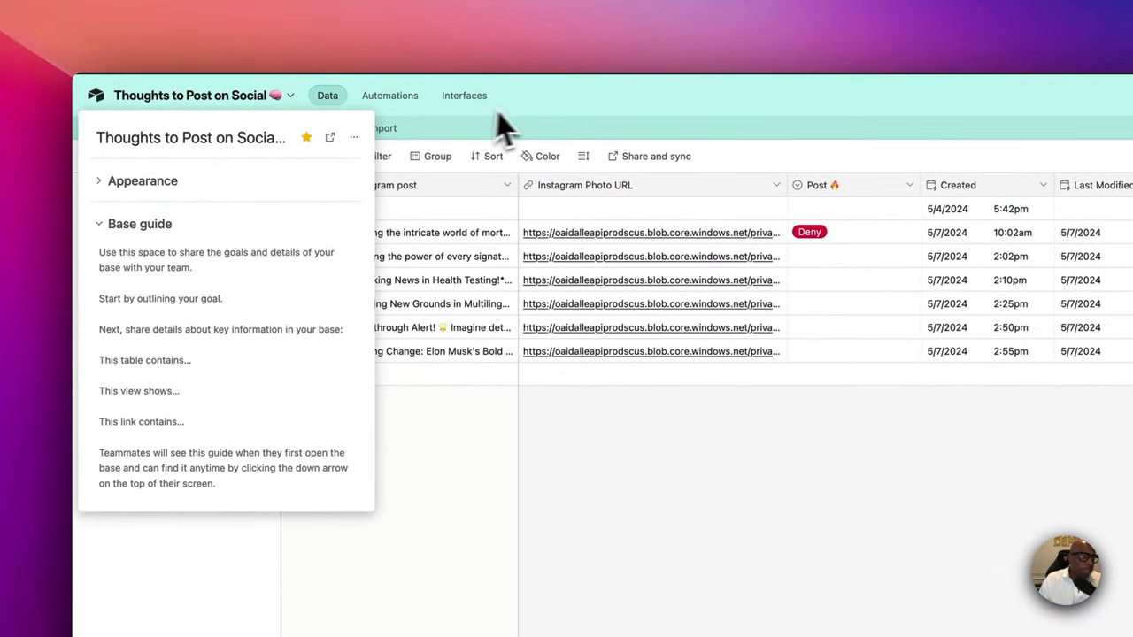
click(502, 128)
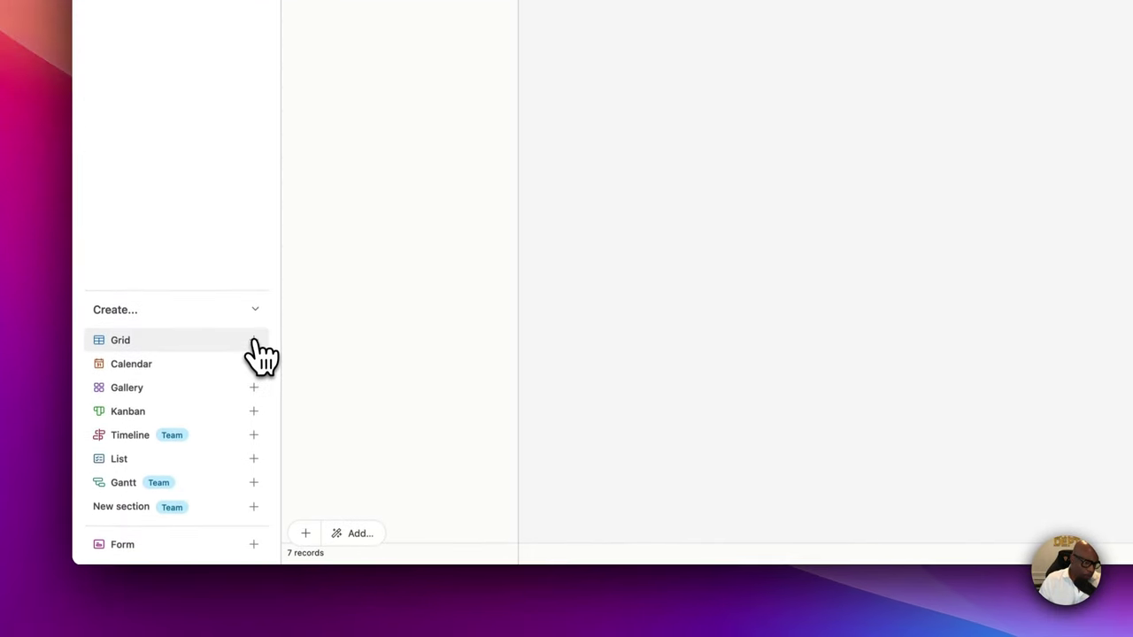
Create an additional collaborative grid view for the Instagram table, keeping the default name.
click(253, 343)
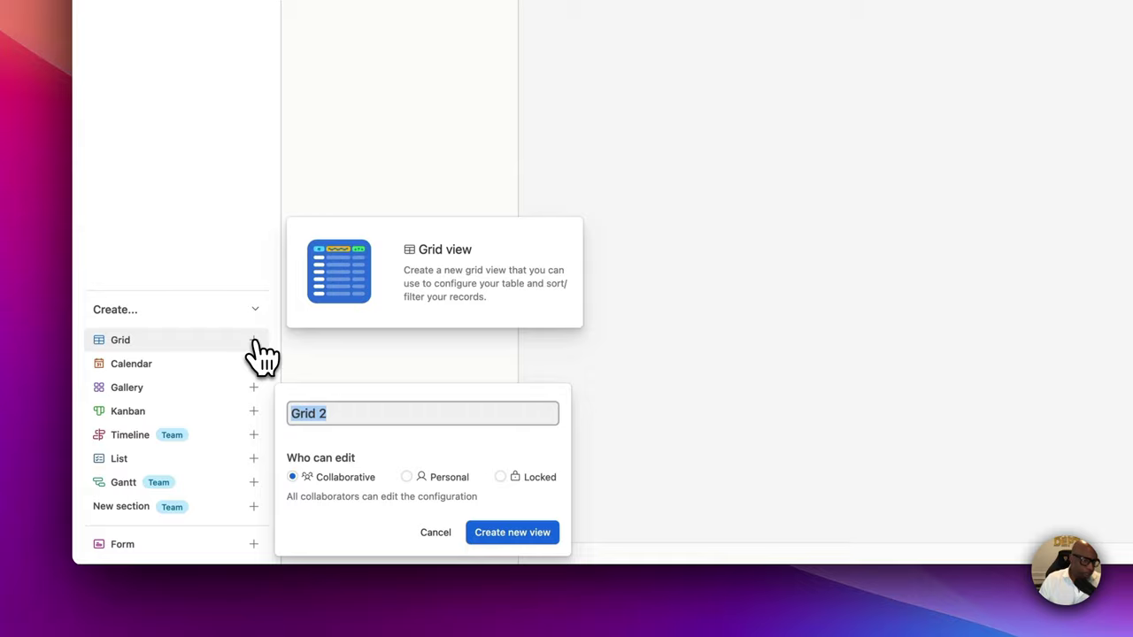
click(487, 533)
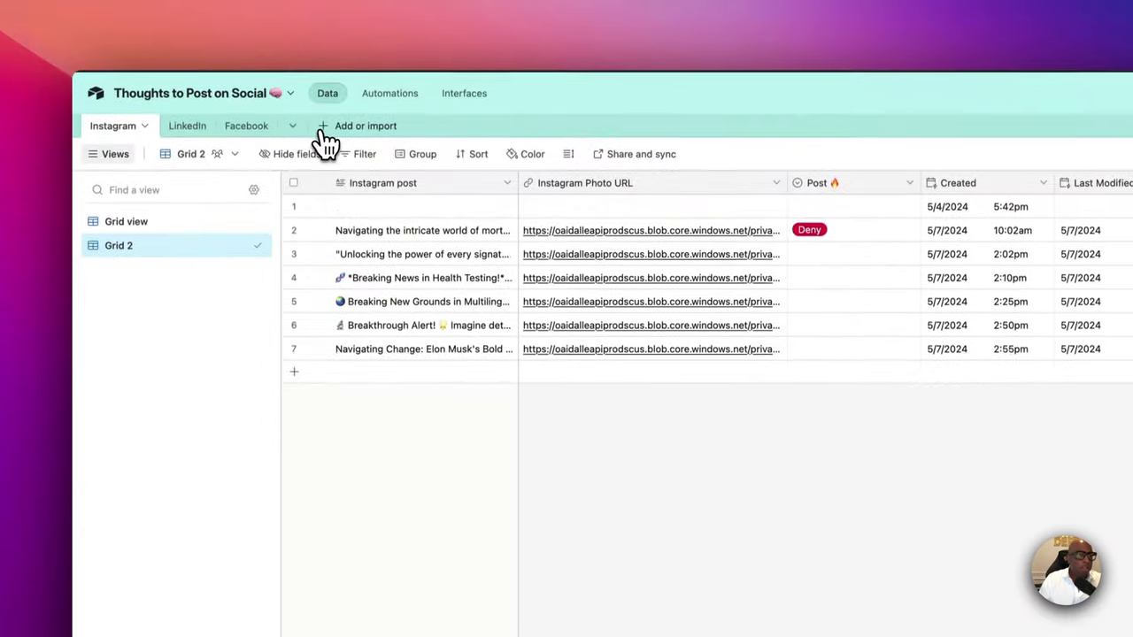
Add a new table from scratch to the base, keeping the suggested name and record type.
click(328, 105)
click(348, 106)
click(354, 133)
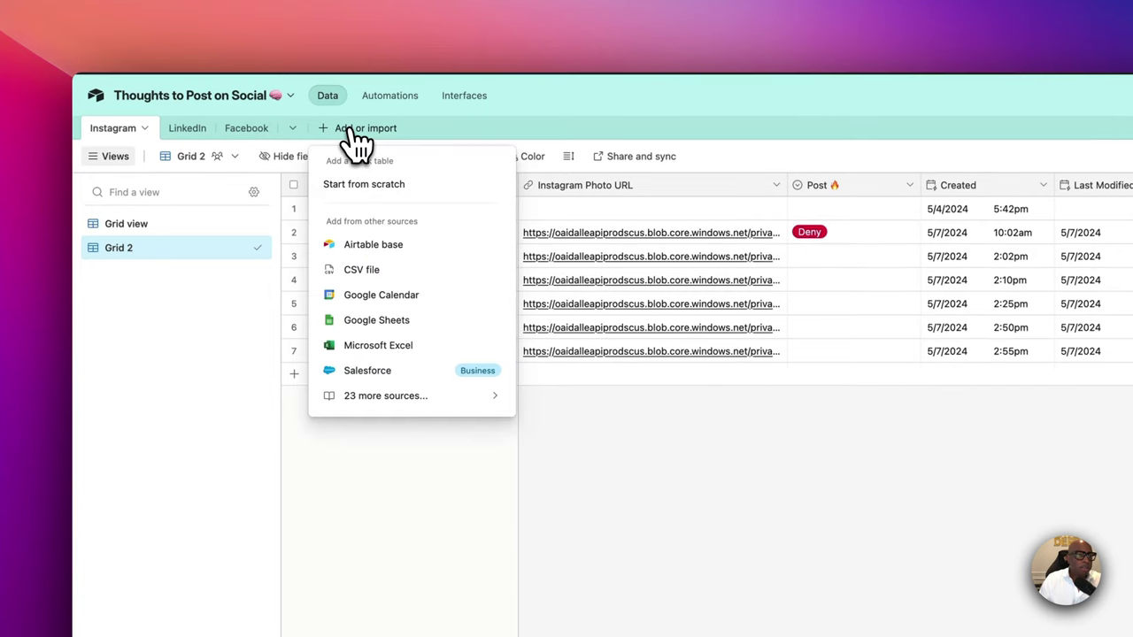
click(360, 185)
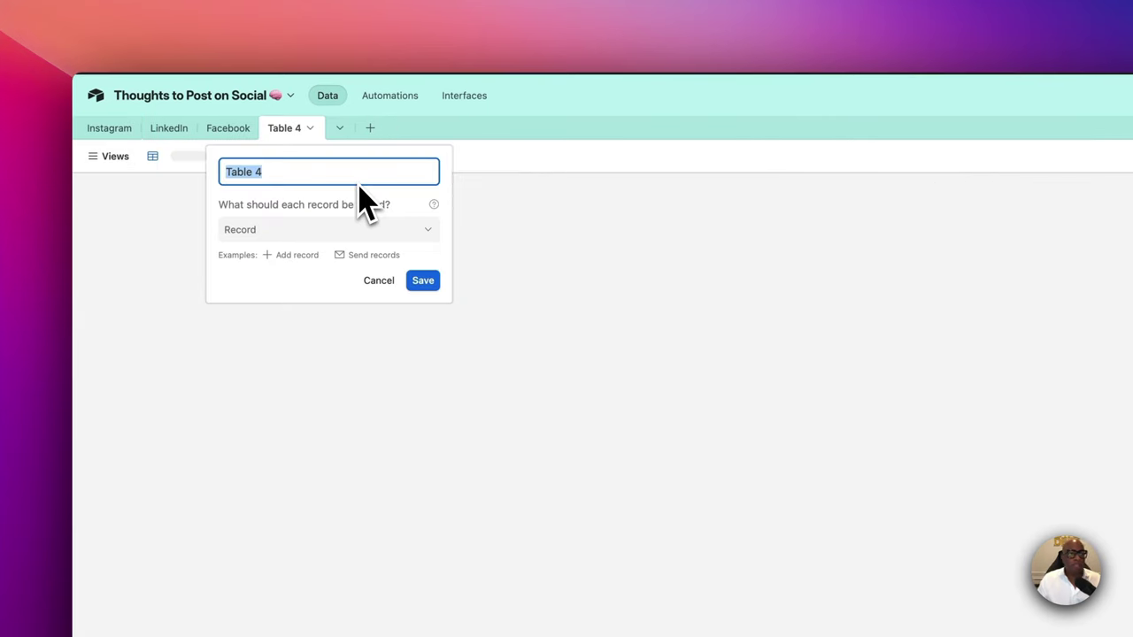
click(423, 280)
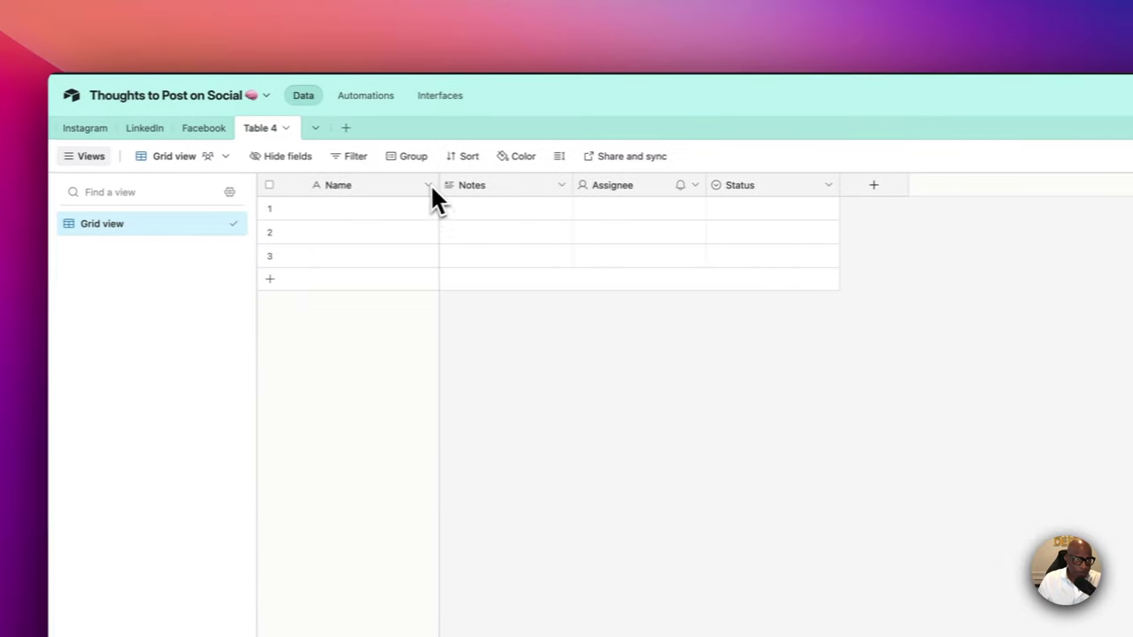
Rename the new table's primary Name field to Instagram Post and set its type to Long text.
click(428, 186)
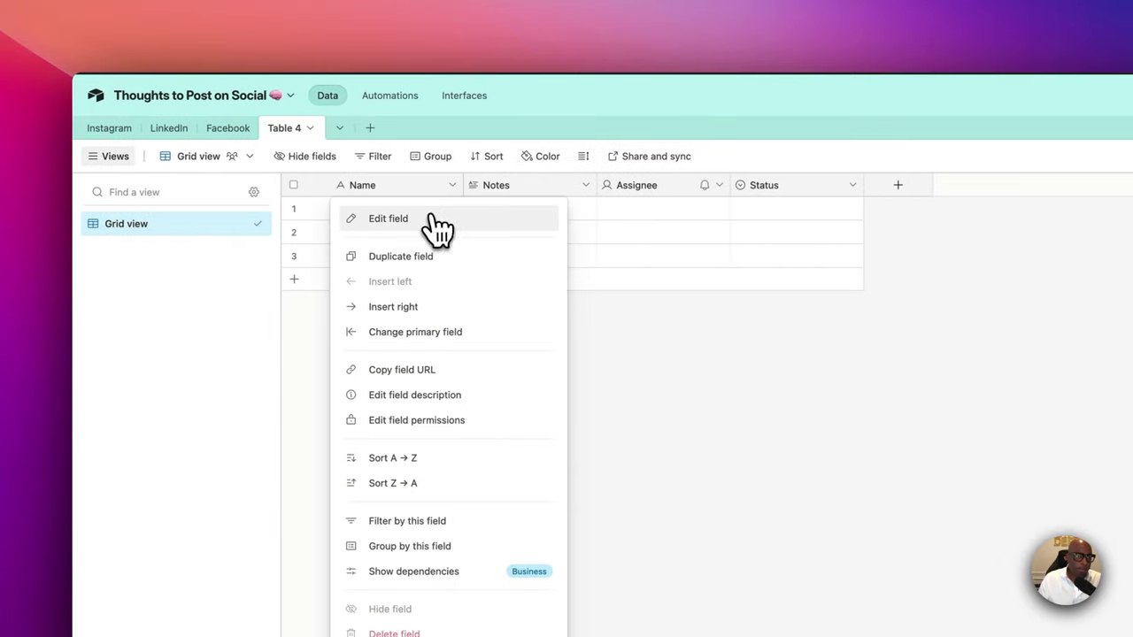
click(435, 220)
double_click(451, 223)
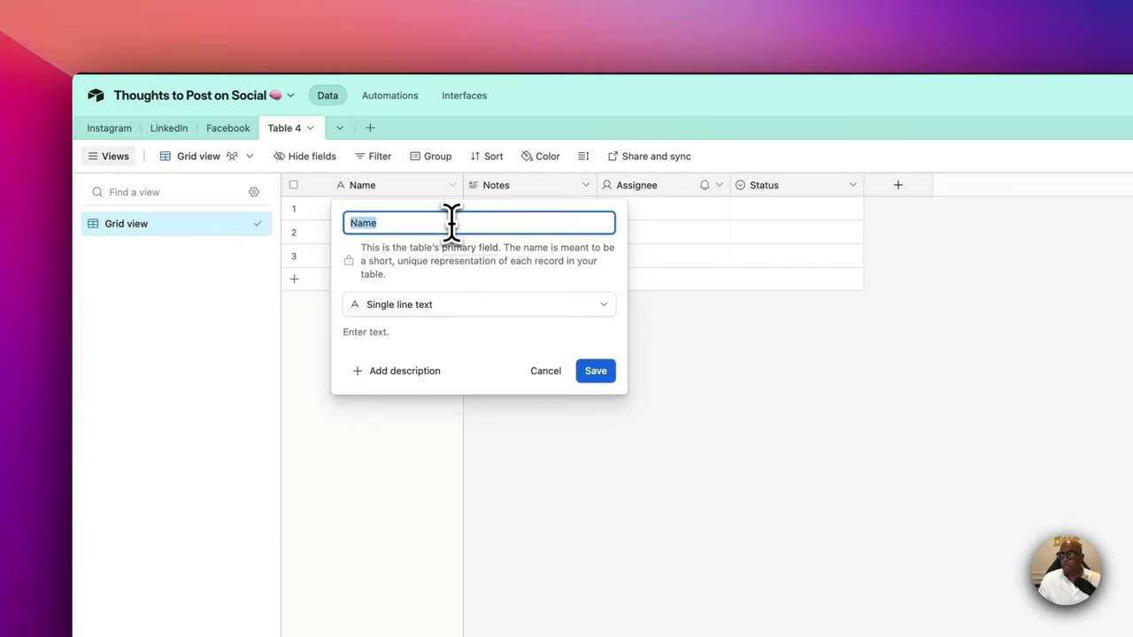
text(Instagram)
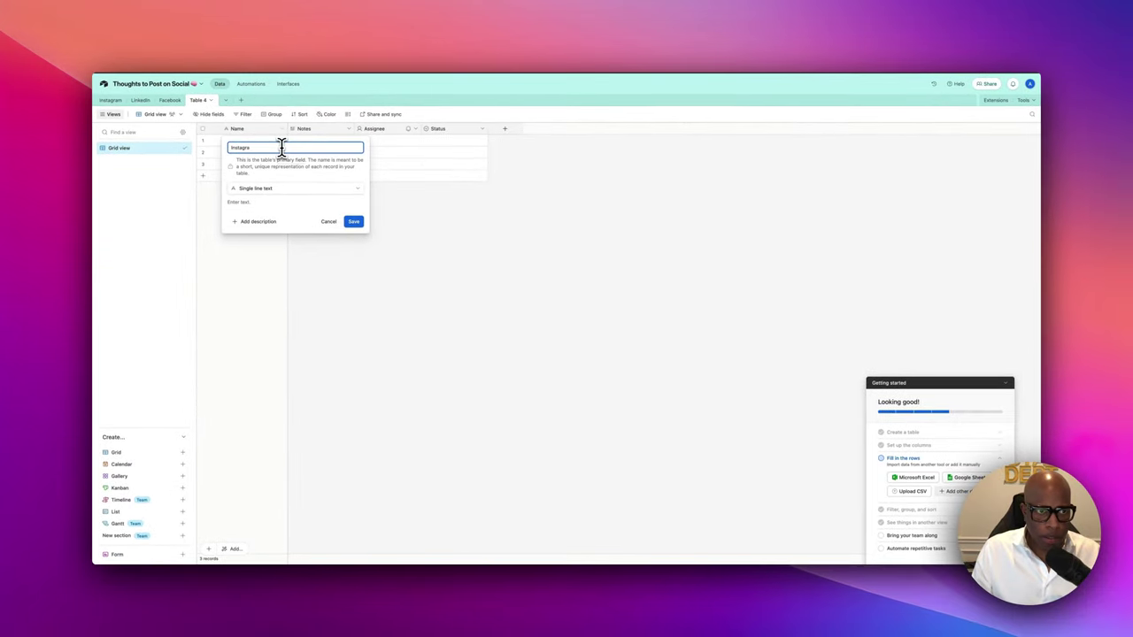
text( Post)
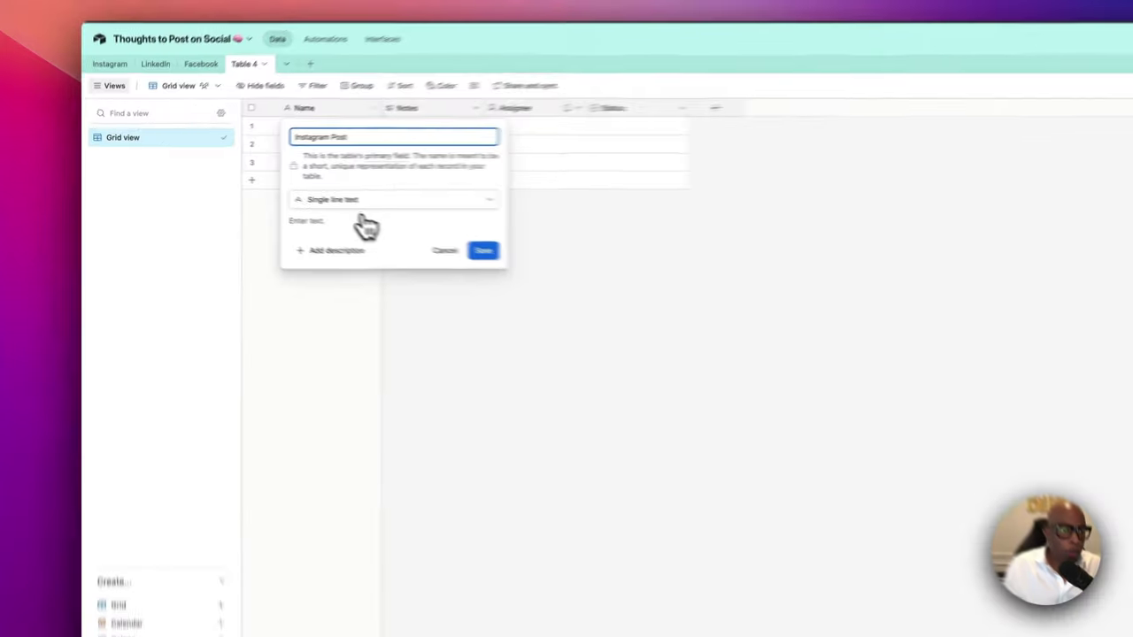
click(295, 189)
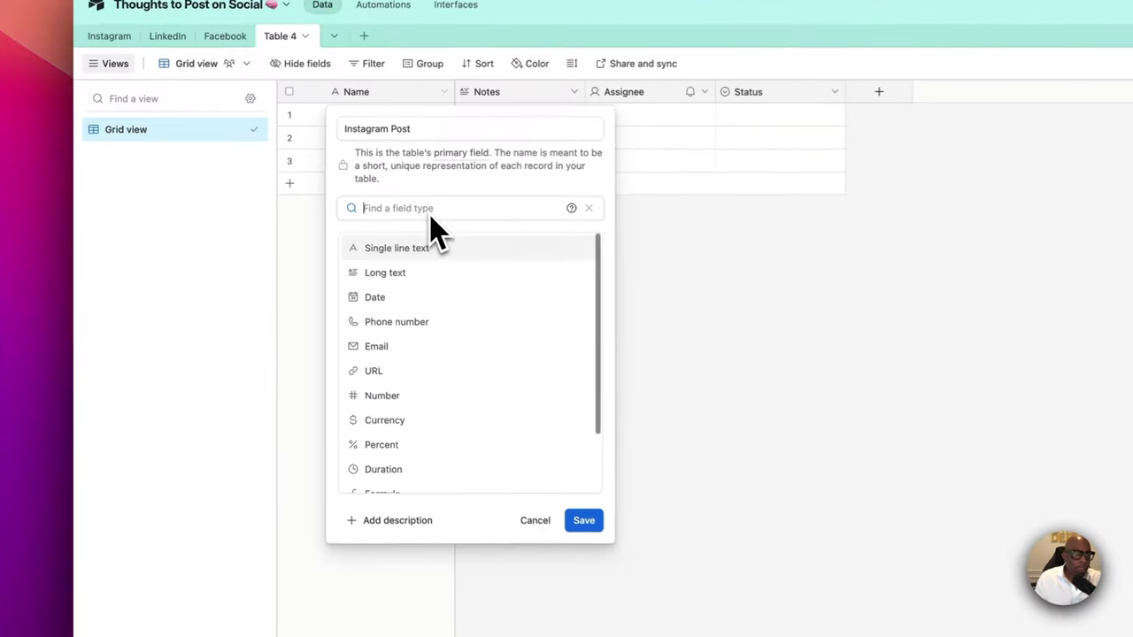
scroll(410, 442, down, 1)
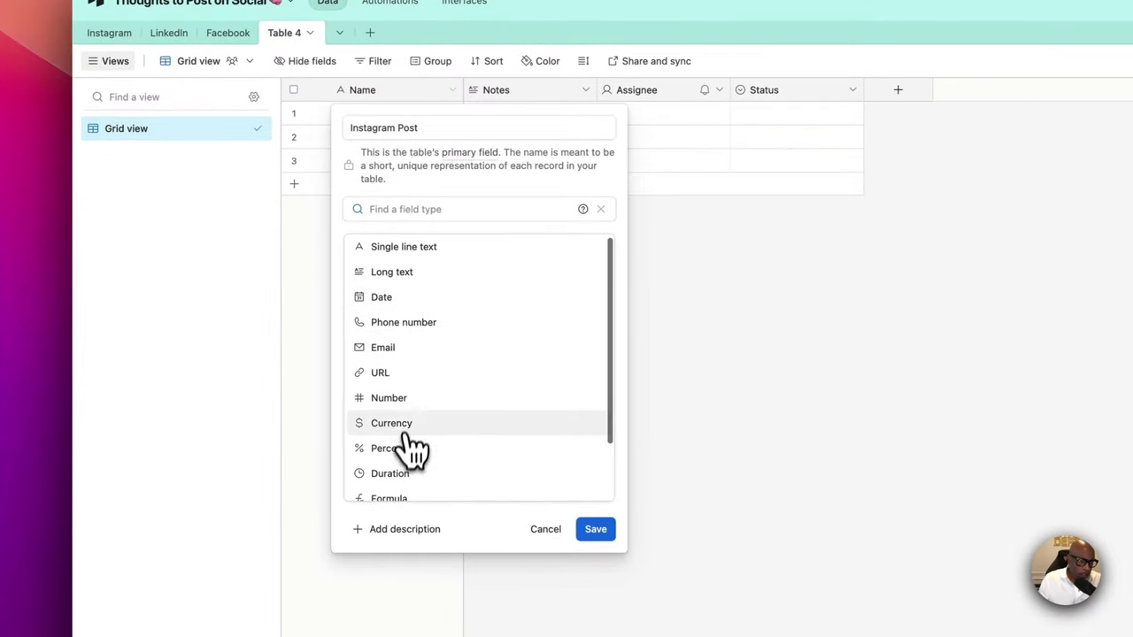
click(434, 281)
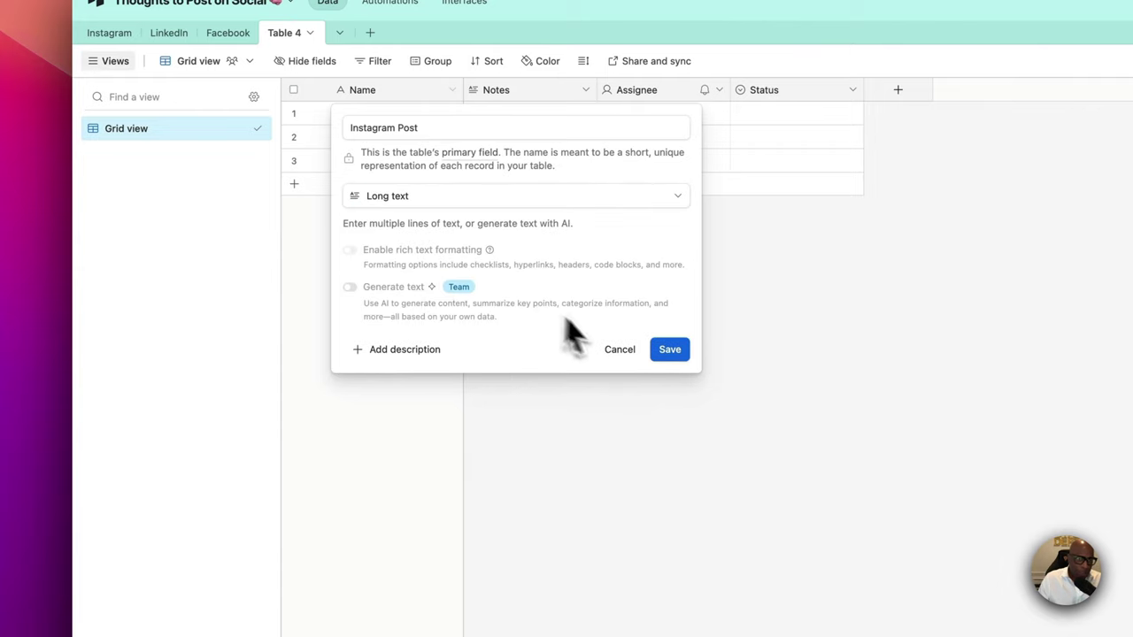
click(674, 354)
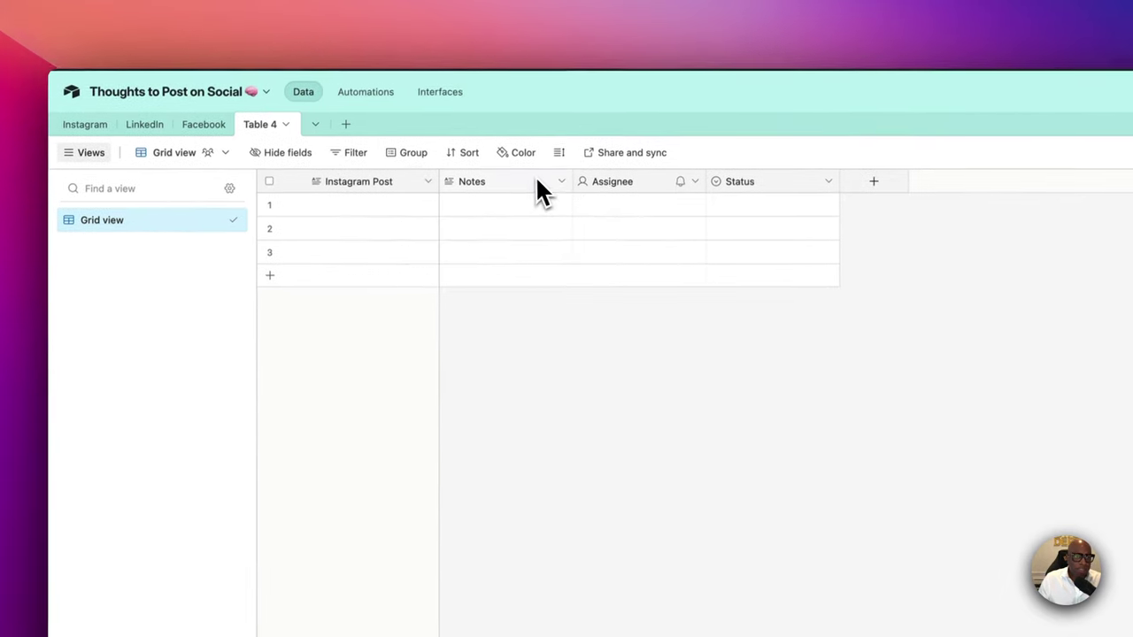
Rename the Notes field to IG Photo URL and set its type to URL.
click(537, 182)
click(561, 188)
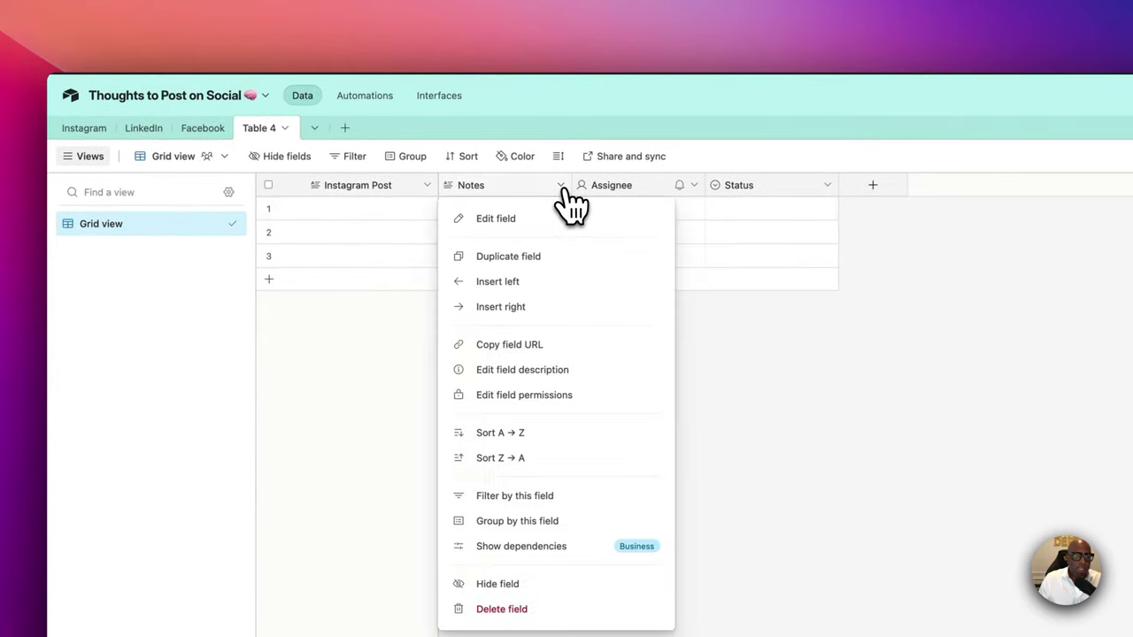
click(533, 220)
double_click(546, 227)
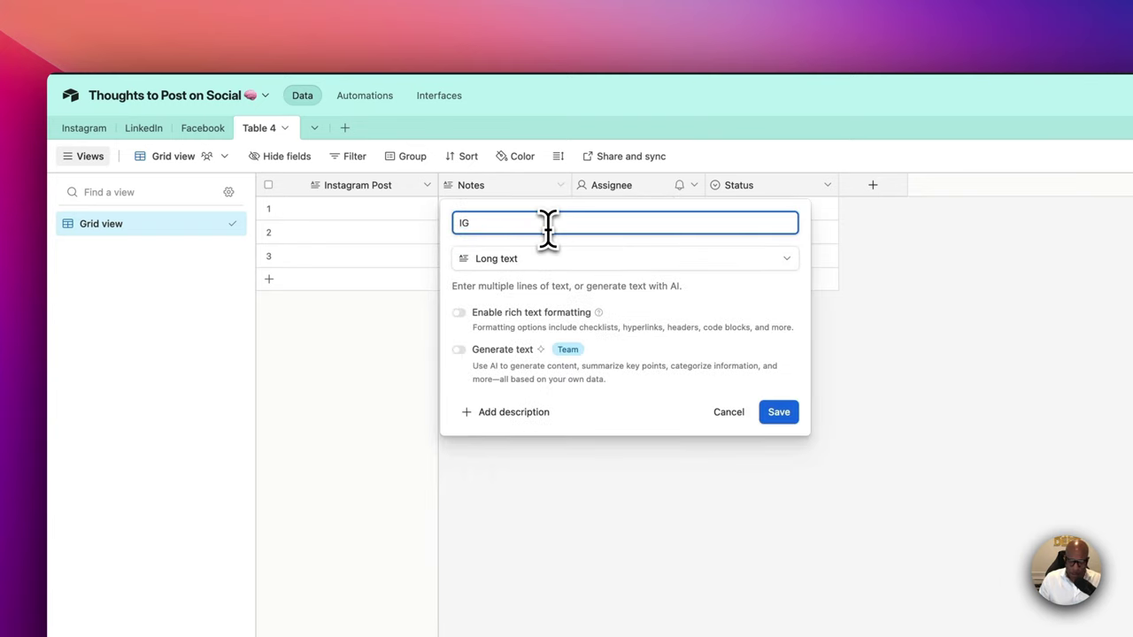
text(IG URL)
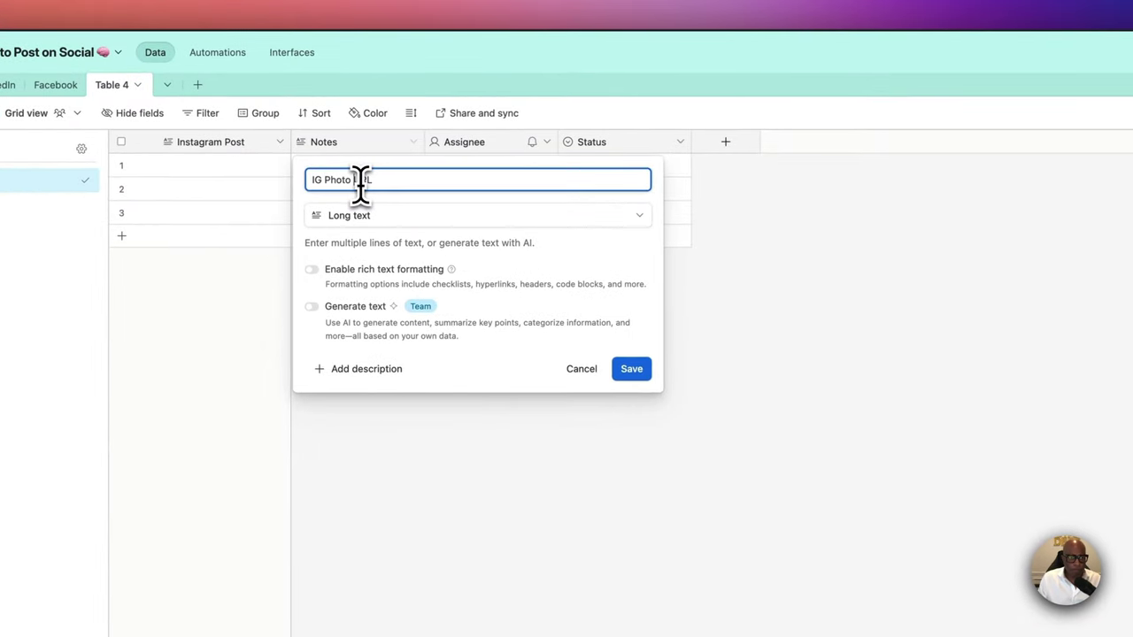
click(526, 217)
scroll(407, 403, down, 5)
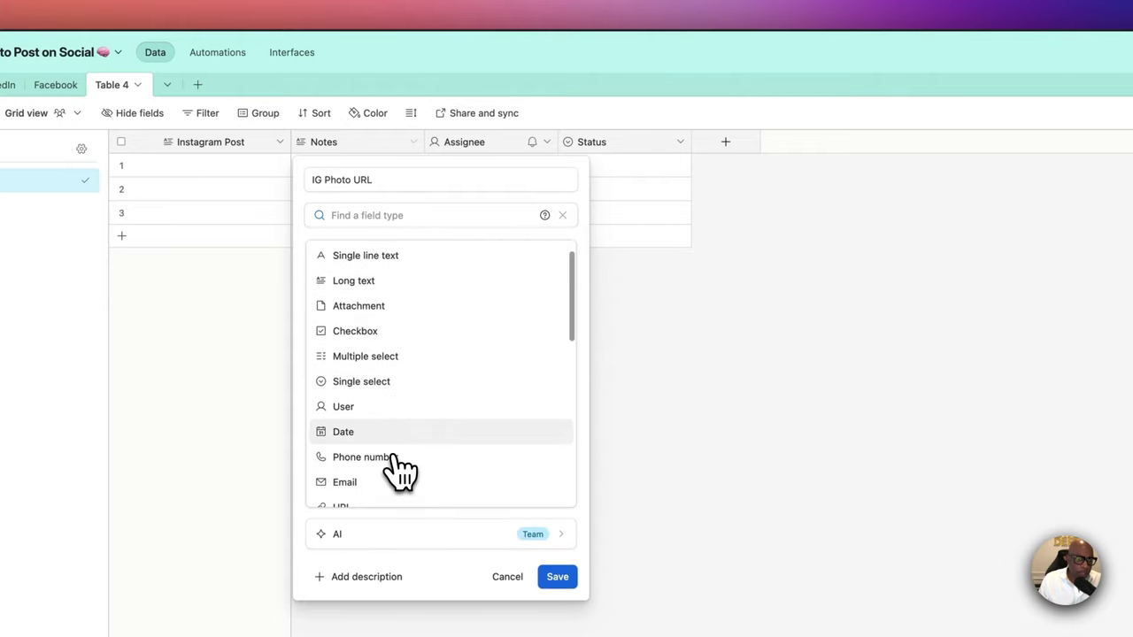
click(362, 404)
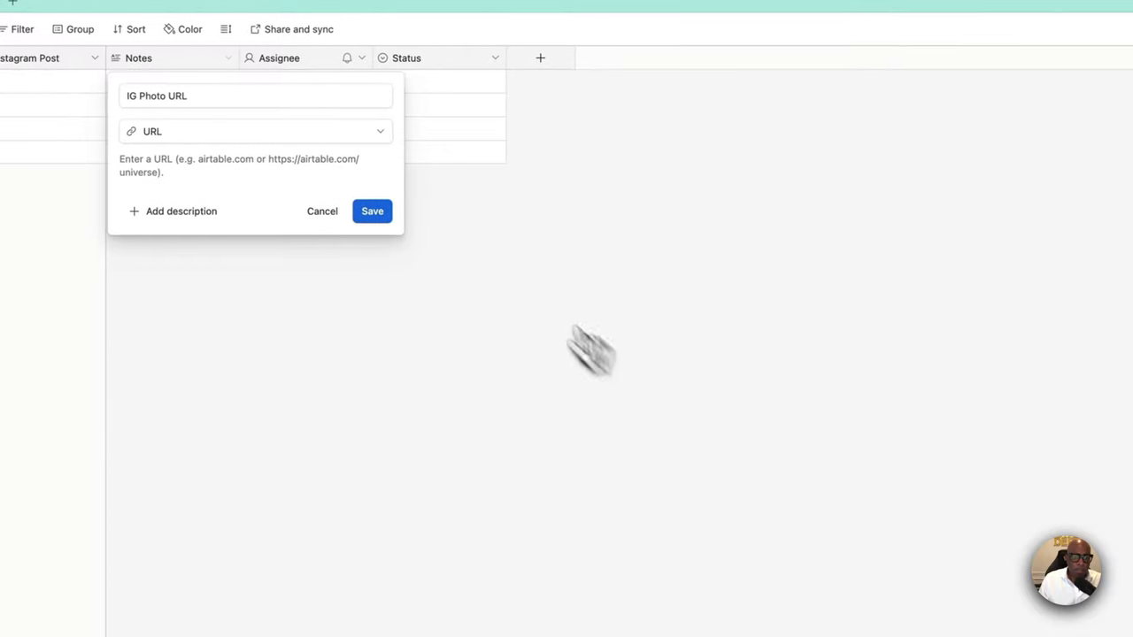
click(384, 216)
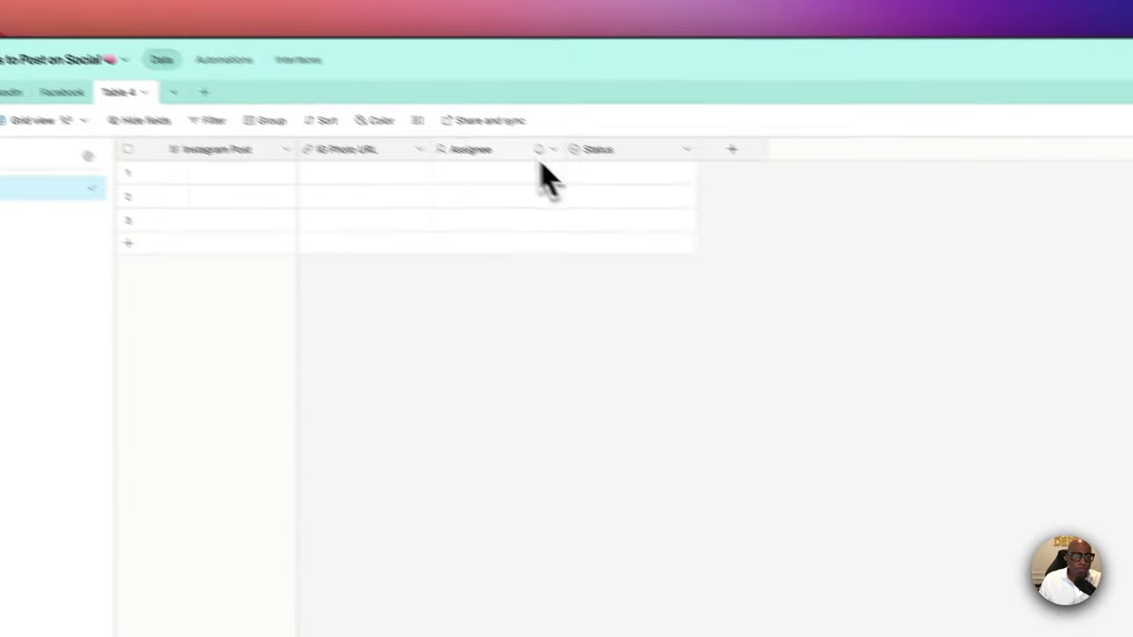
Insert a field named Post directly after IG Photo URL and choose Single select as its type.
click(418, 149)
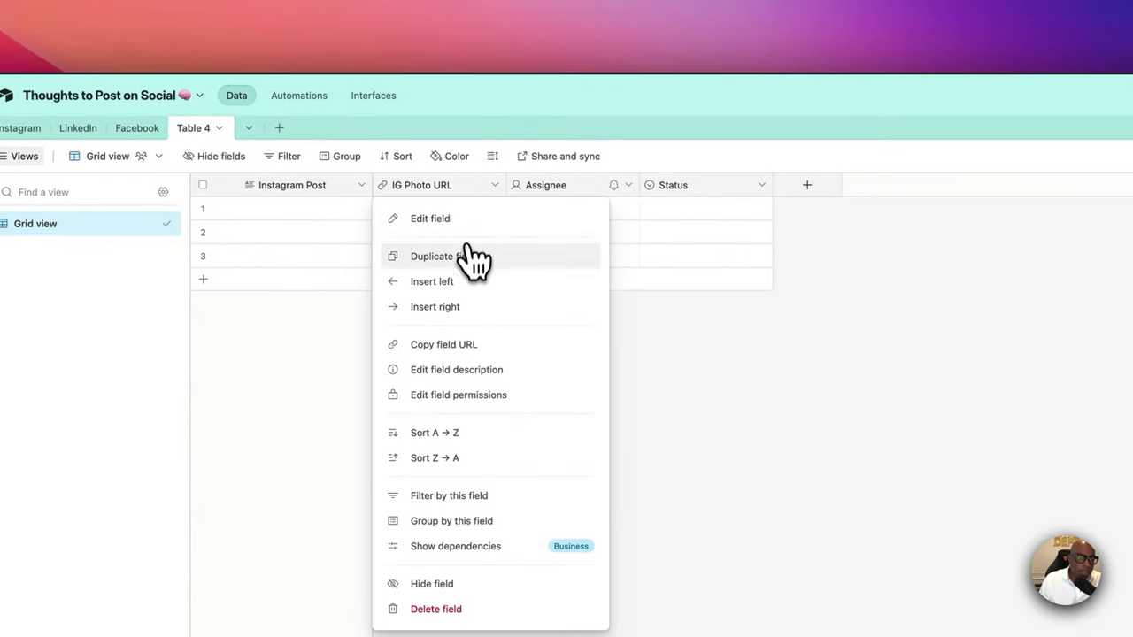
click(459, 307)
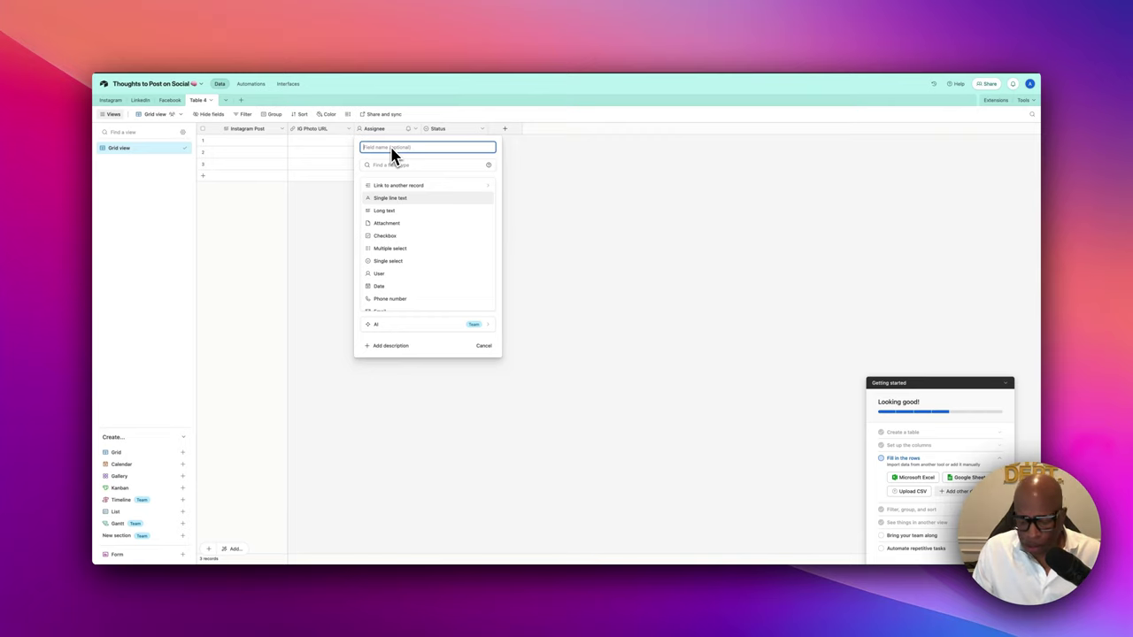
text(Post)
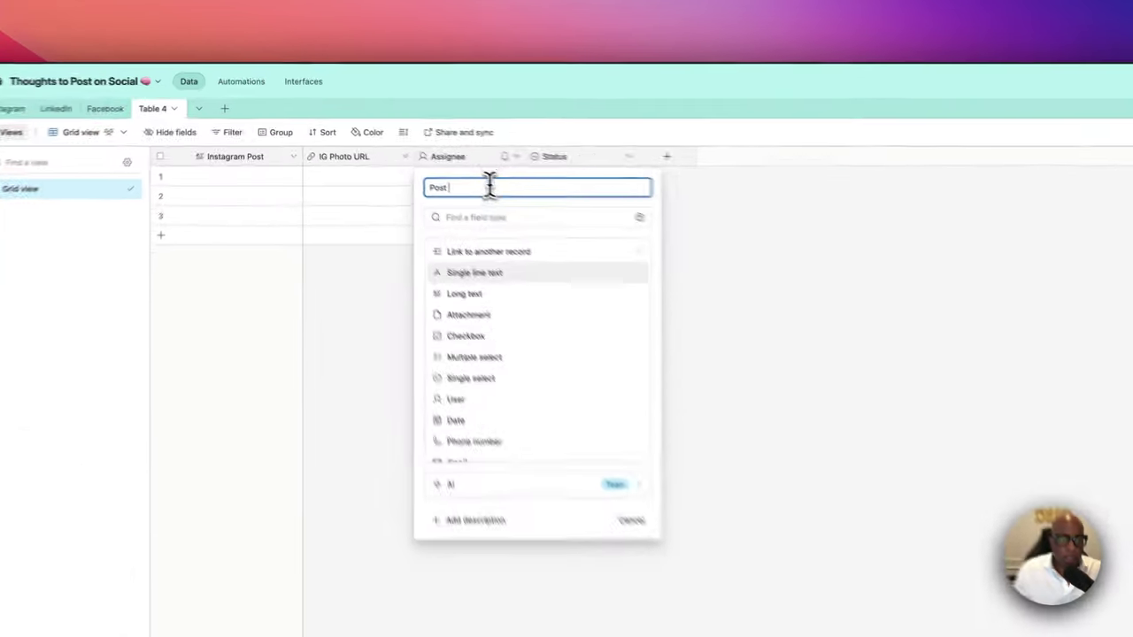
right_click(393, 148)
click(392, 150)
right_click(392, 150)
click(511, 213)
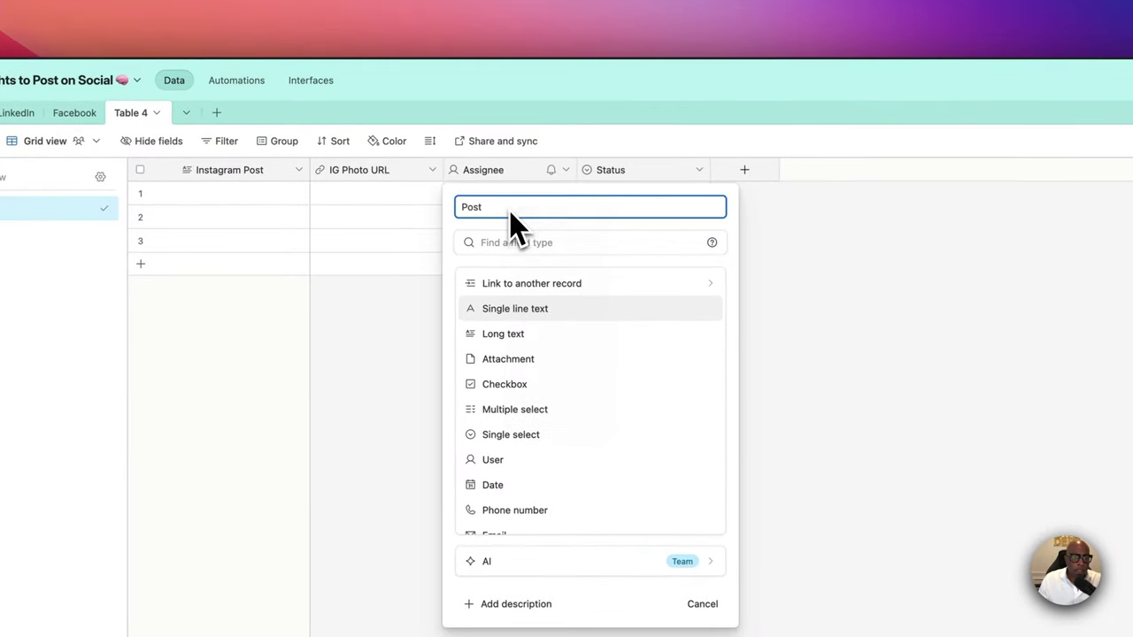
click(515, 242)
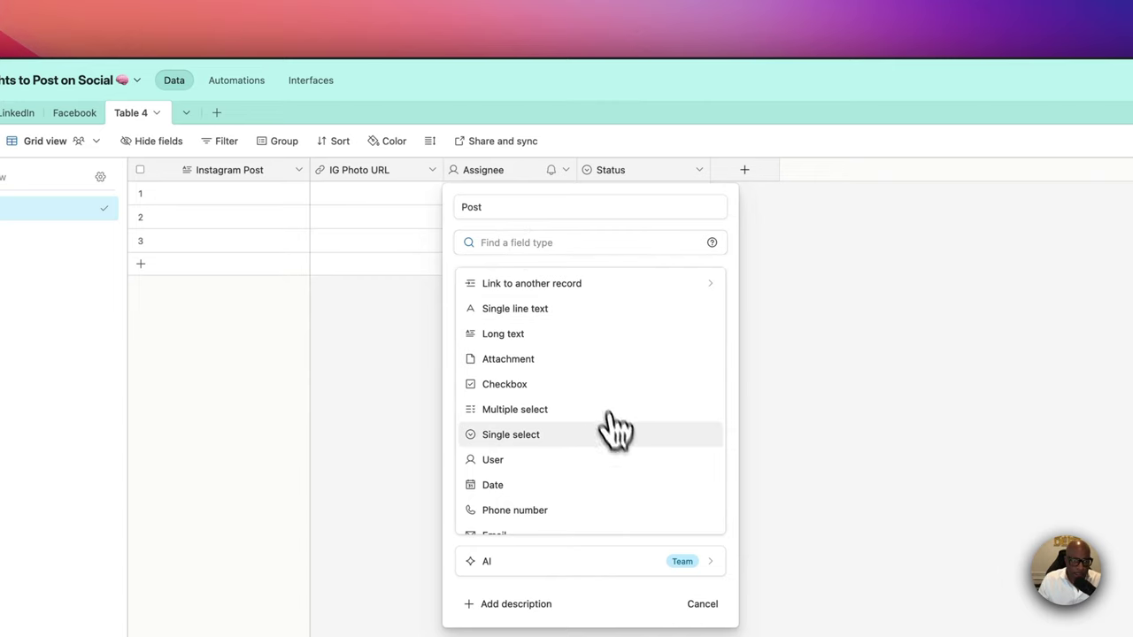
click(542, 436)
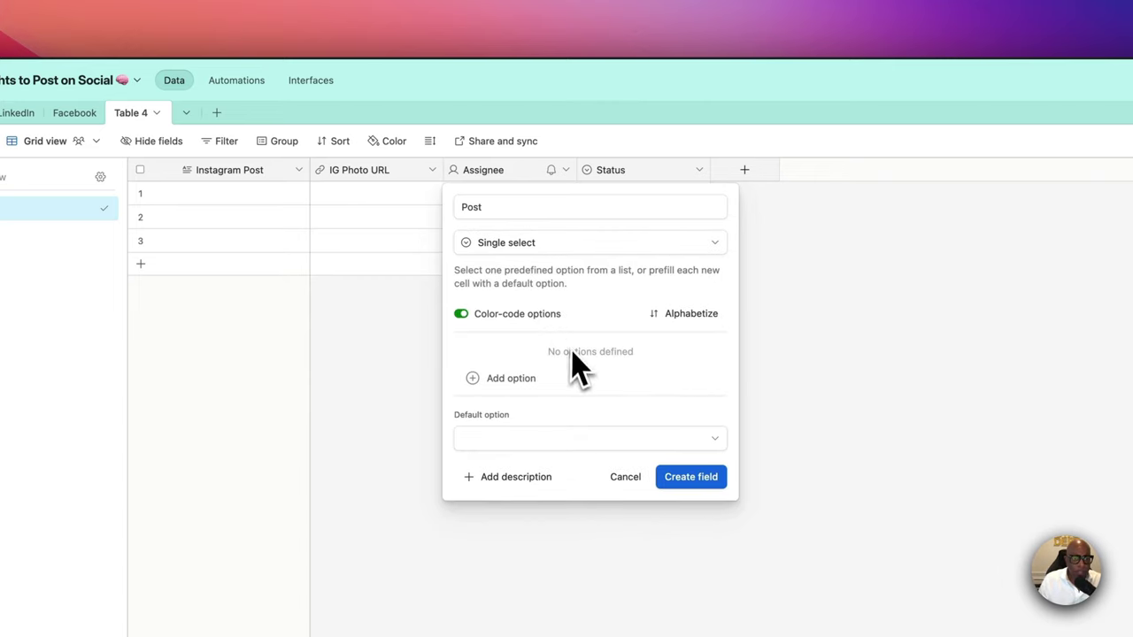
Add an option named Post to the new single-select field and colour it green.
click(491, 378)
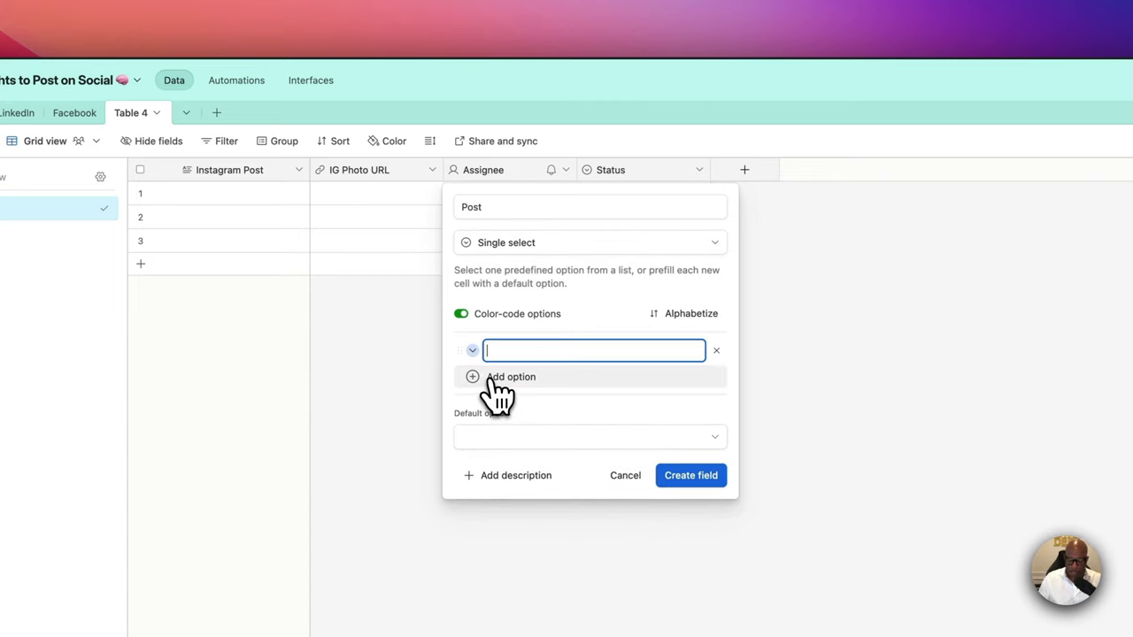
text(Approve)
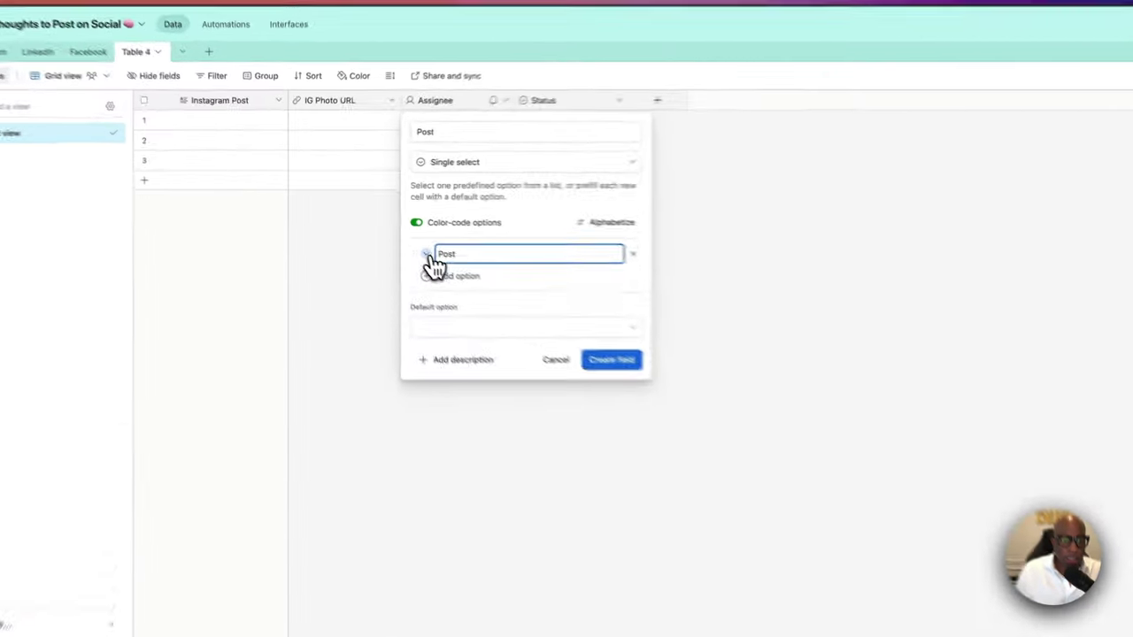
click(368, 219)
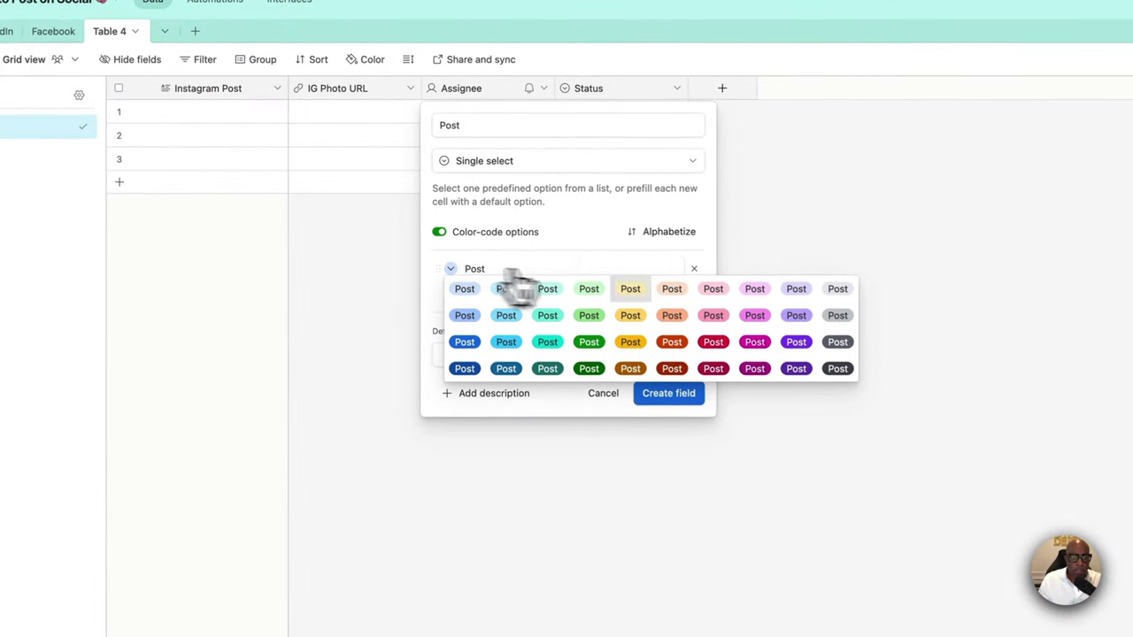
click(596, 346)
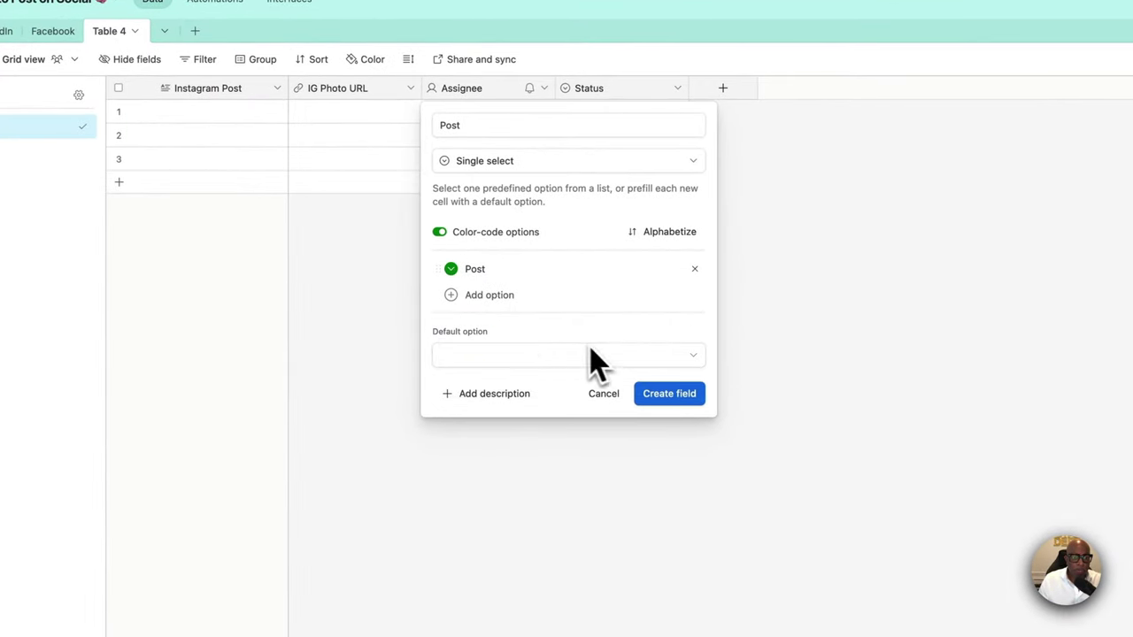
Add a second option named Deny in dark red and create the Post field.
click(463, 299)
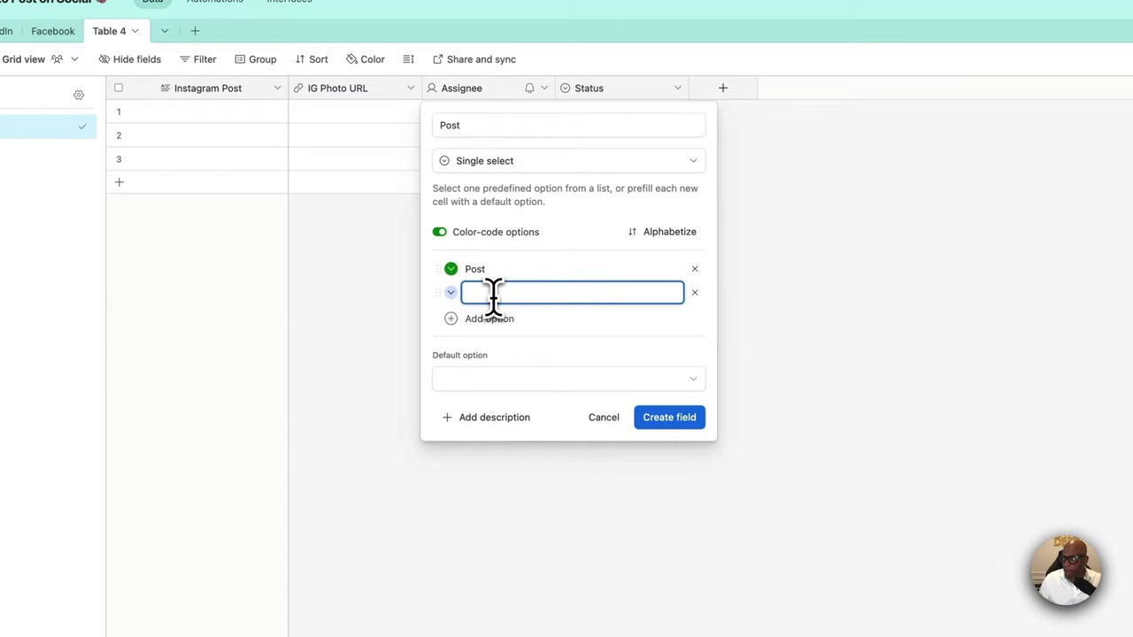
text(Dena)
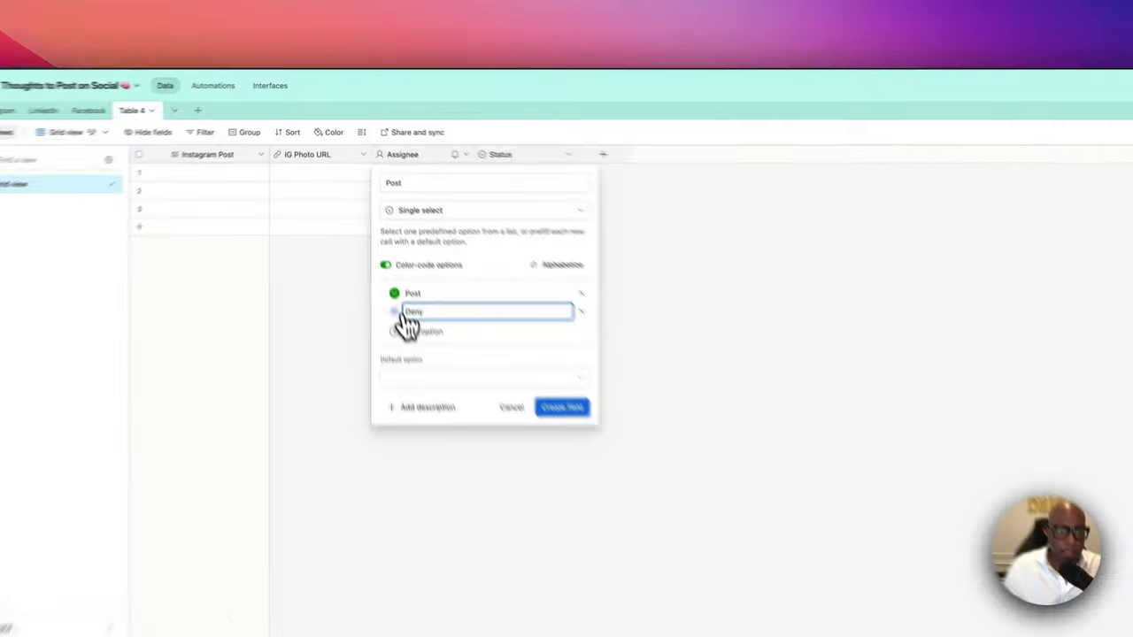
click(368, 230)
click(679, 482)
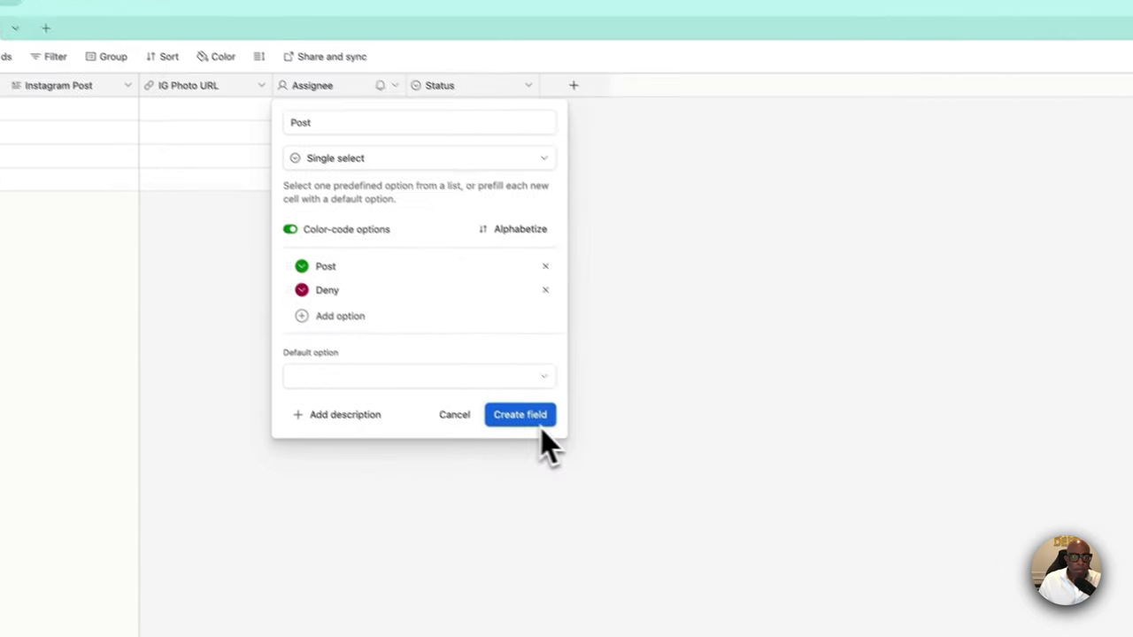
click(699, 299)
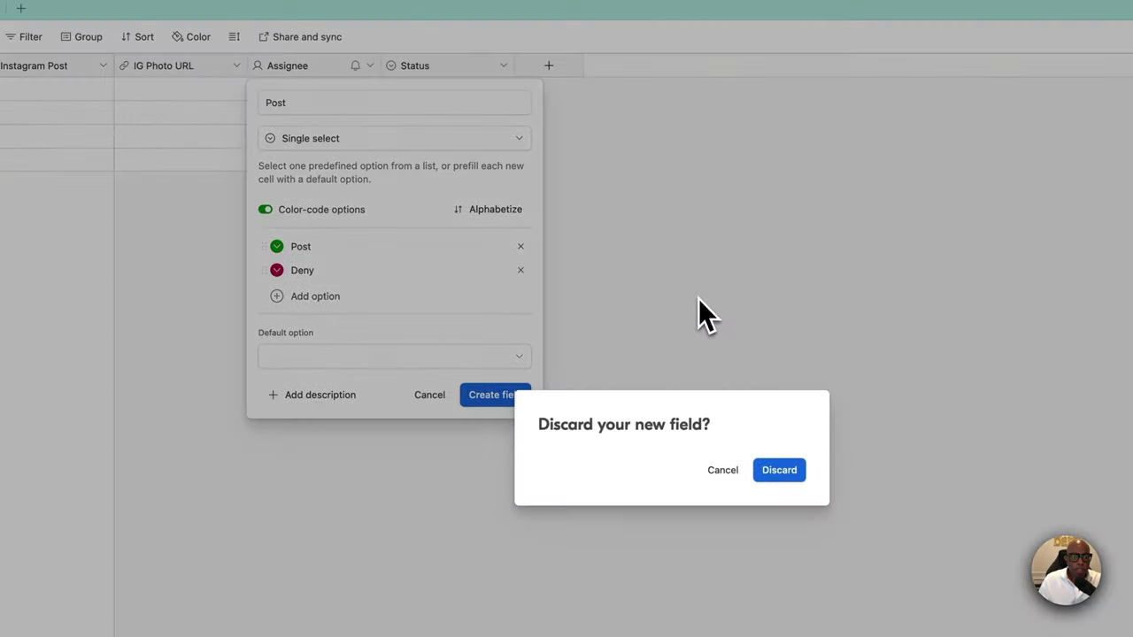
click(722, 473)
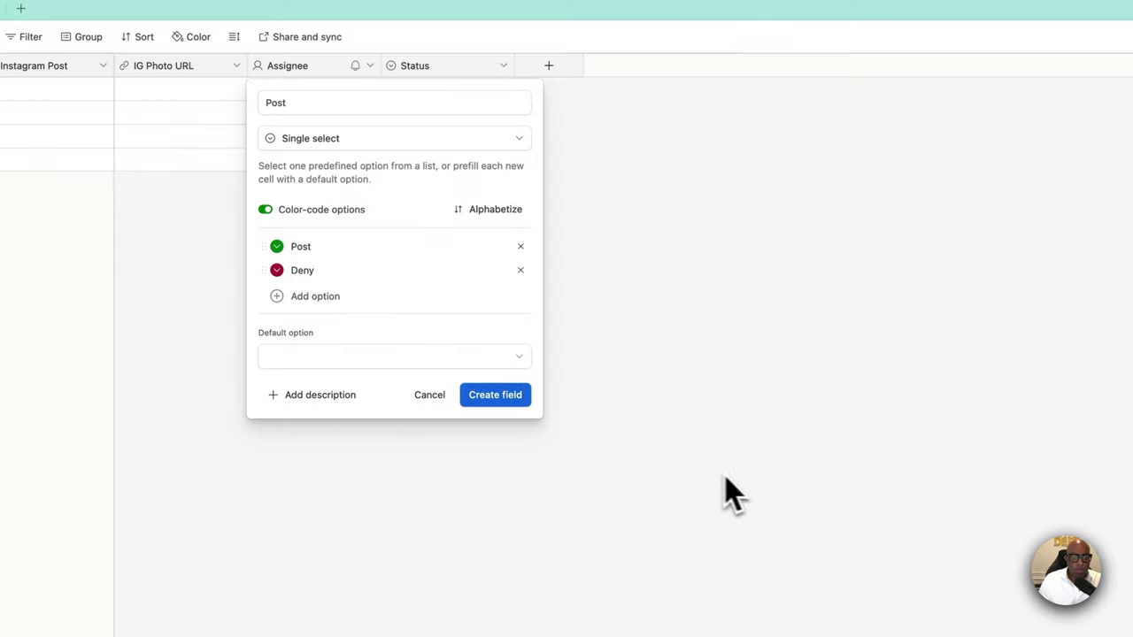
click(469, 401)
Rename the Assignee field to Created and change its type to Created time, keeping the default date and time formats.
click(505, 70)
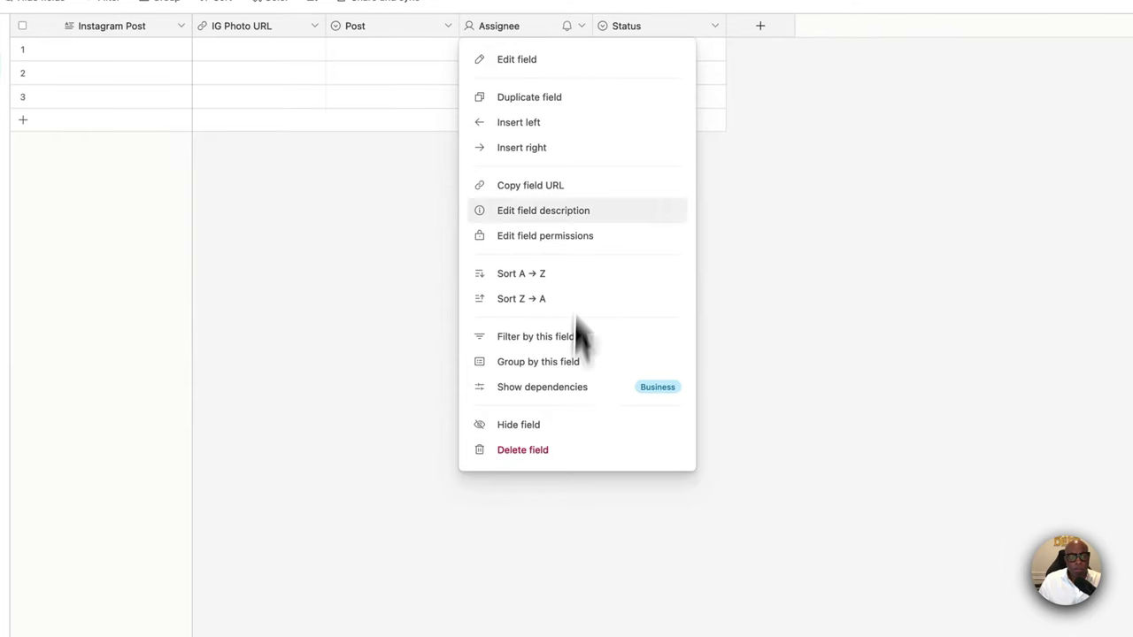
click(522, 59)
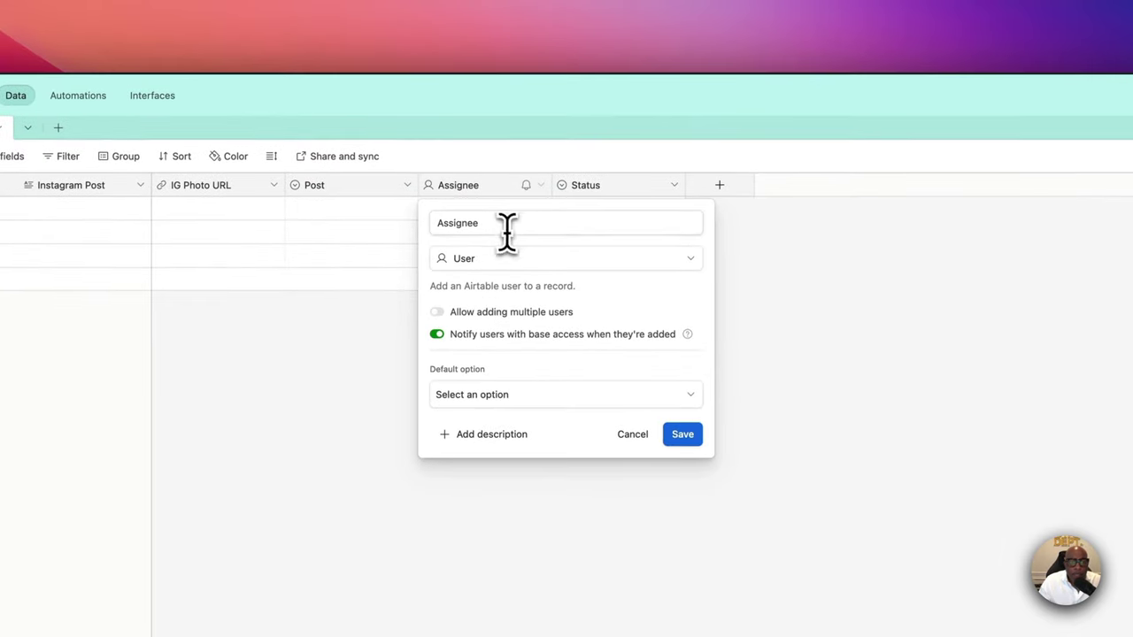
click(513, 223)
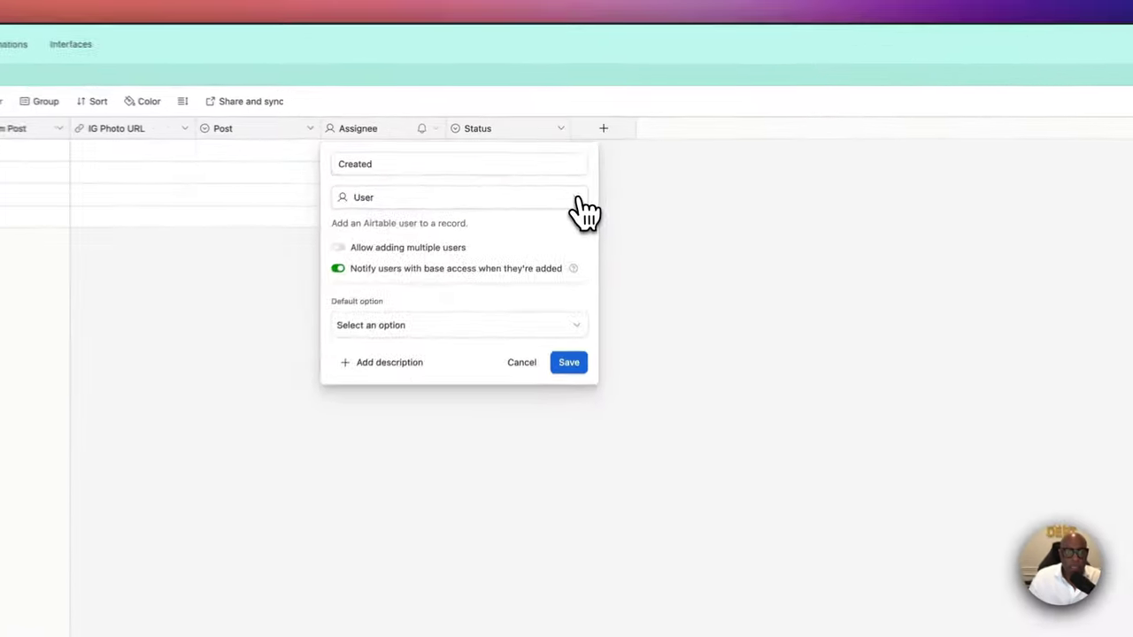
click(580, 200)
scroll(558, 358, down, 3)
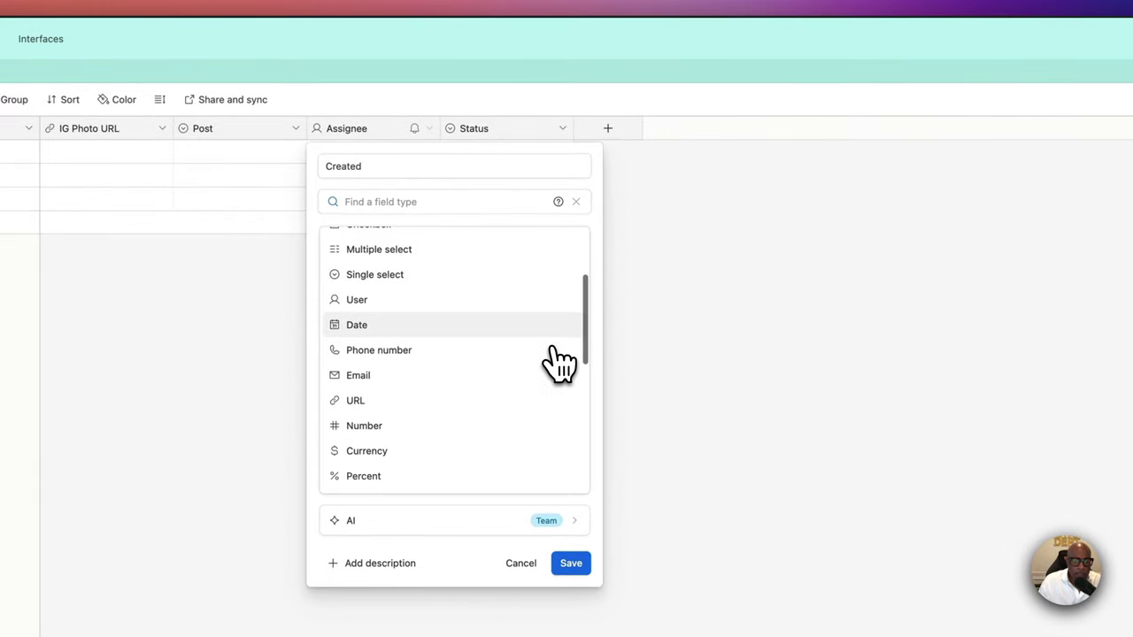
scroll(558, 358, down, 6)
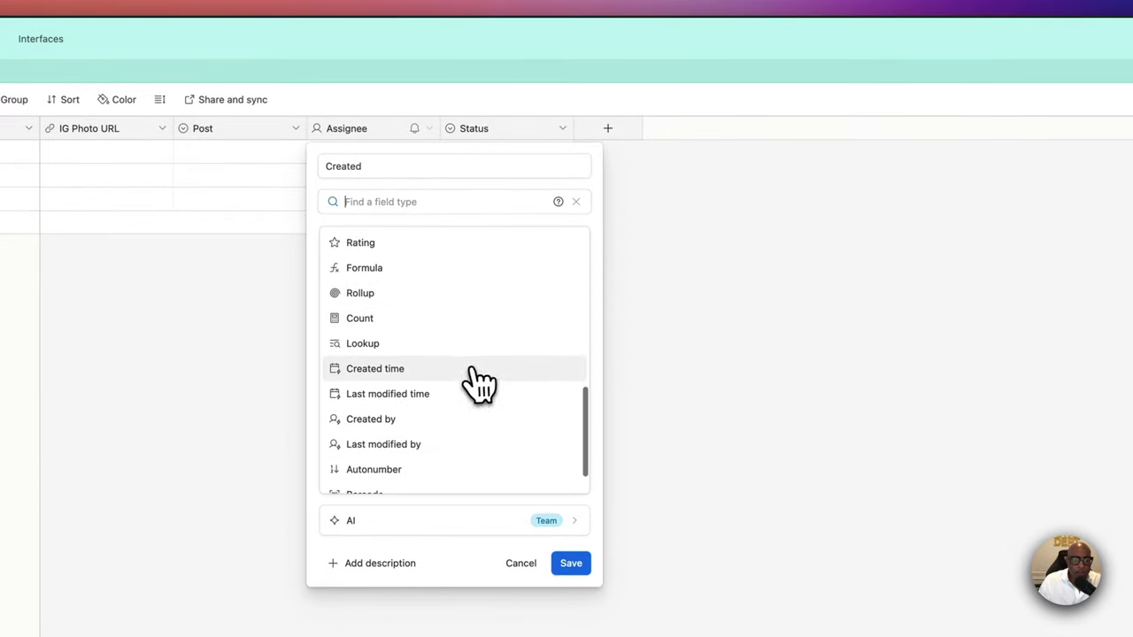
click(478, 379)
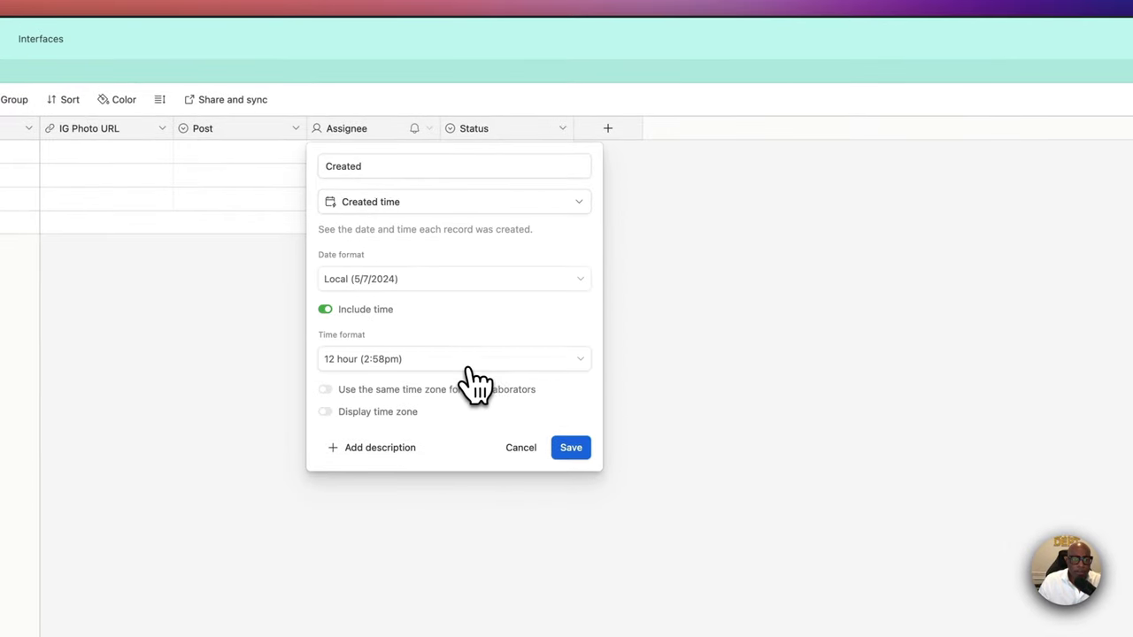
click(574, 451)
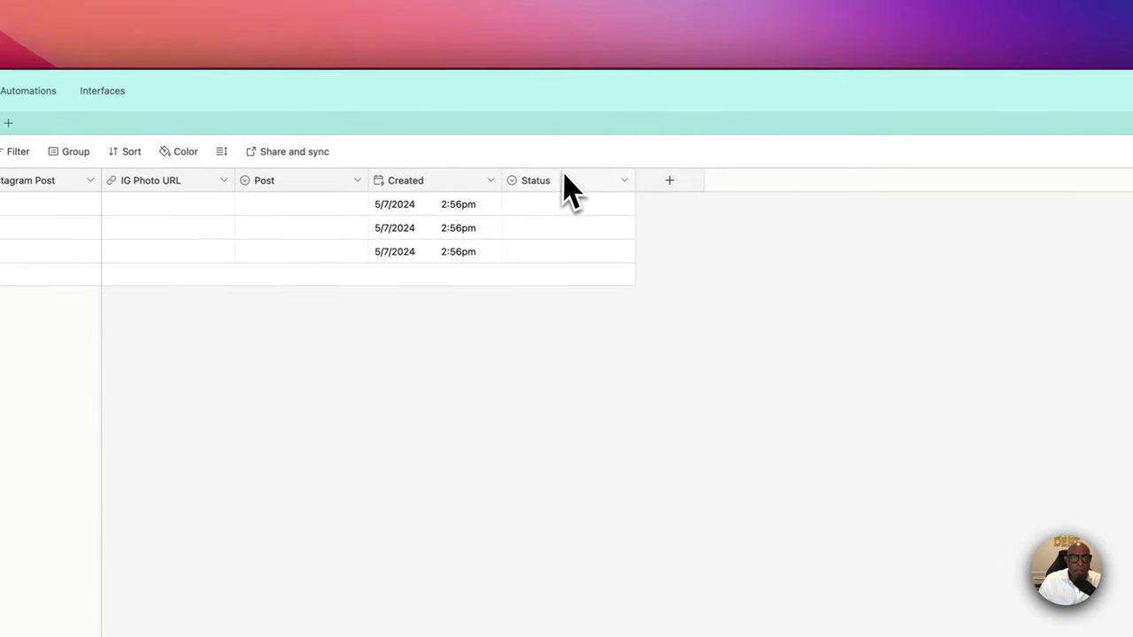
Rename the Status field to Last Modified and change its type to Last modified time, tracking all editable fields.
click(569, 188)
right_click(570, 192)
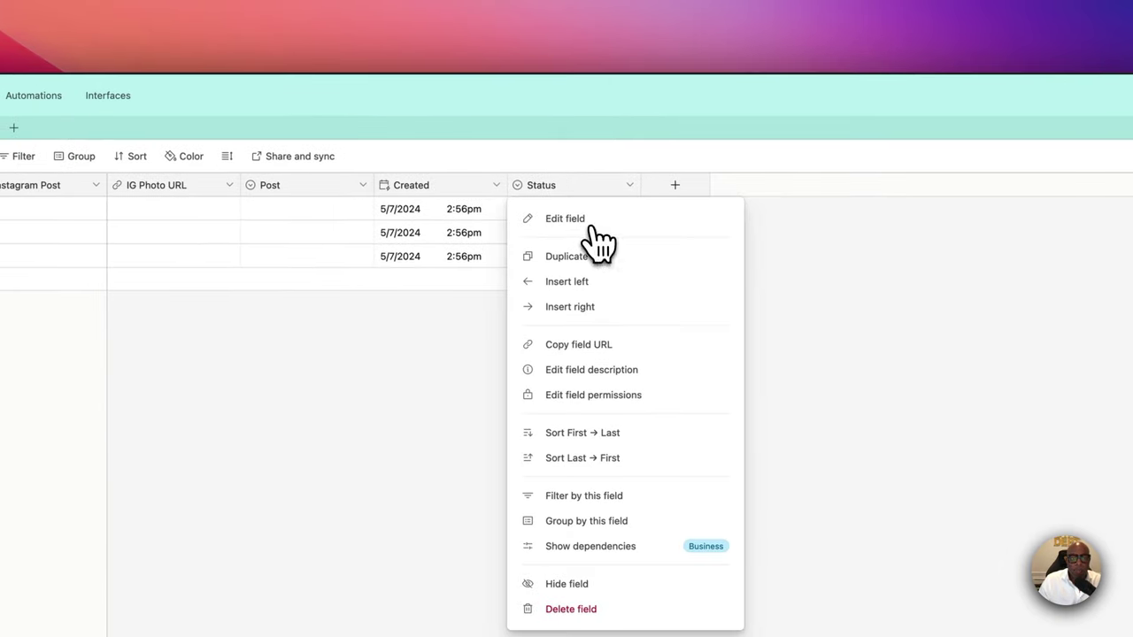
click(567, 221)
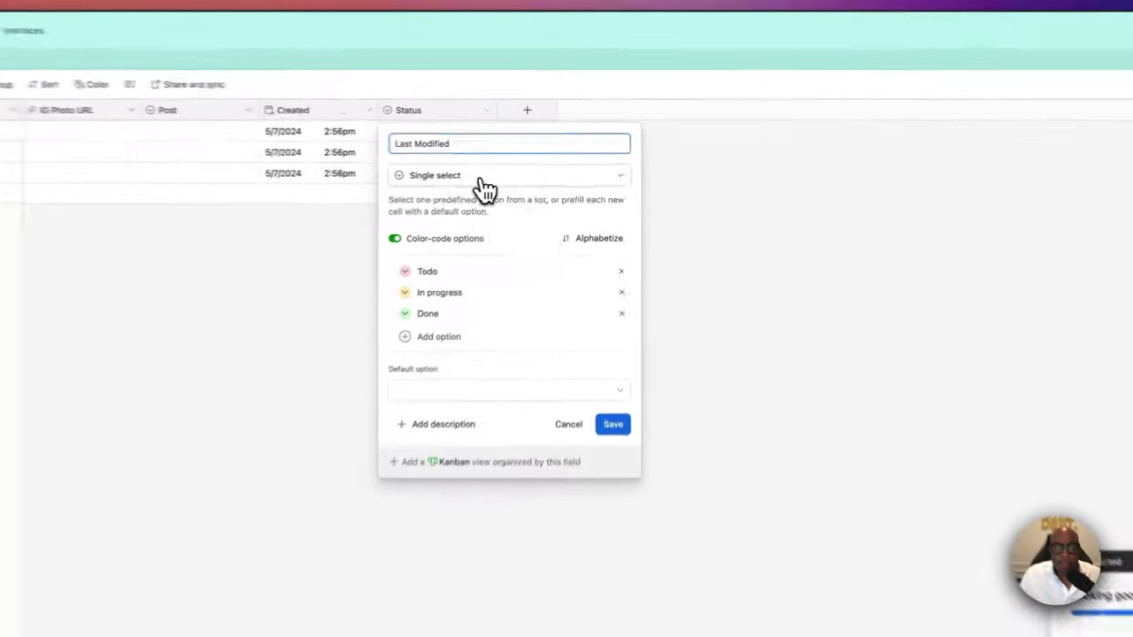
click(545, 166)
scroll(566, 306, down, 2)
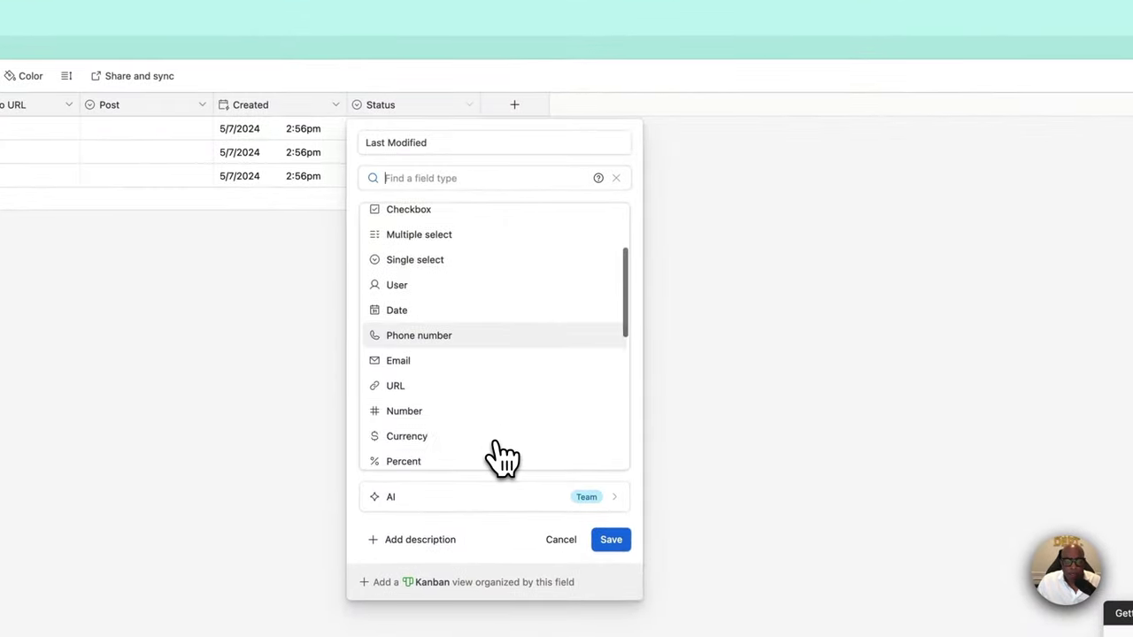
scroll(497, 455, down, 5)
click(451, 328)
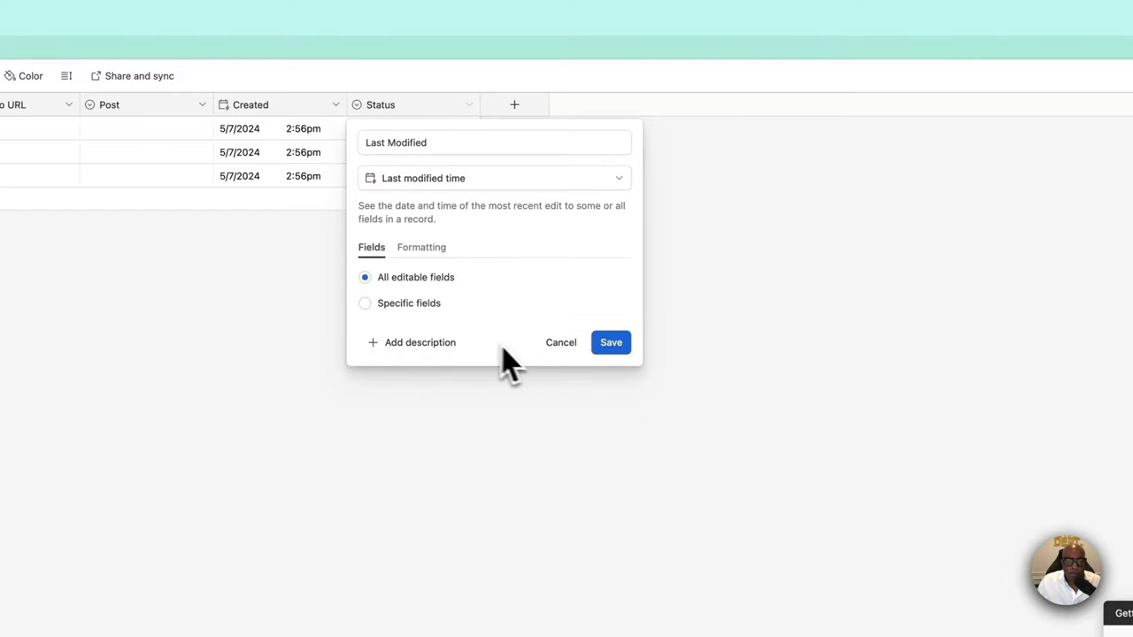
click(623, 347)
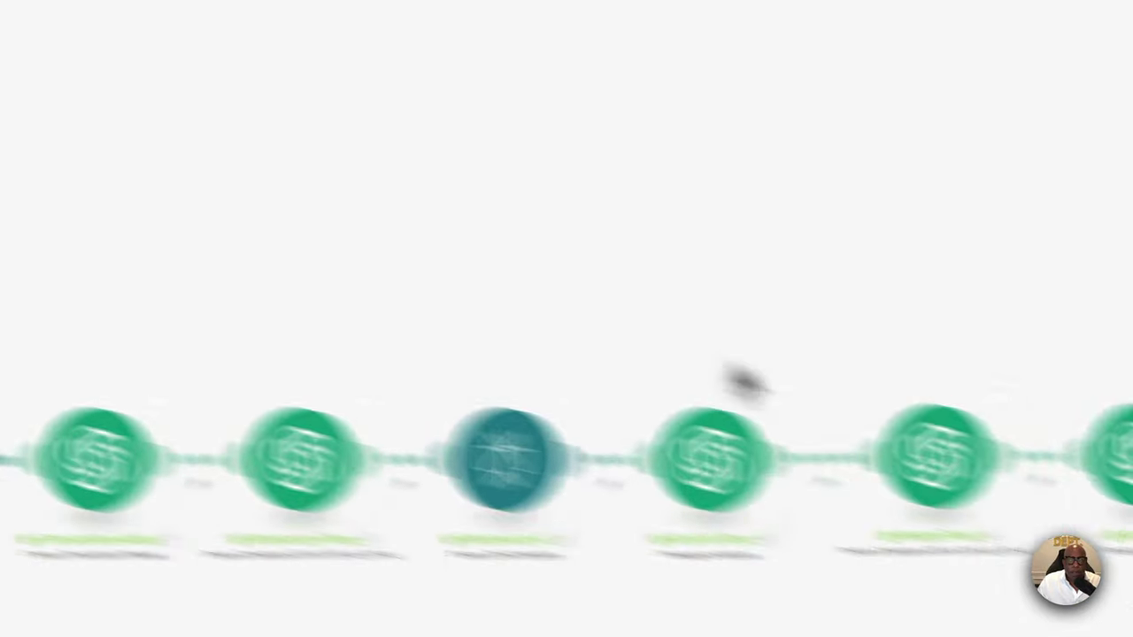
Switch to the Make scenario and append an Airtable Create a Record module after the Image module.
click(752, 230)
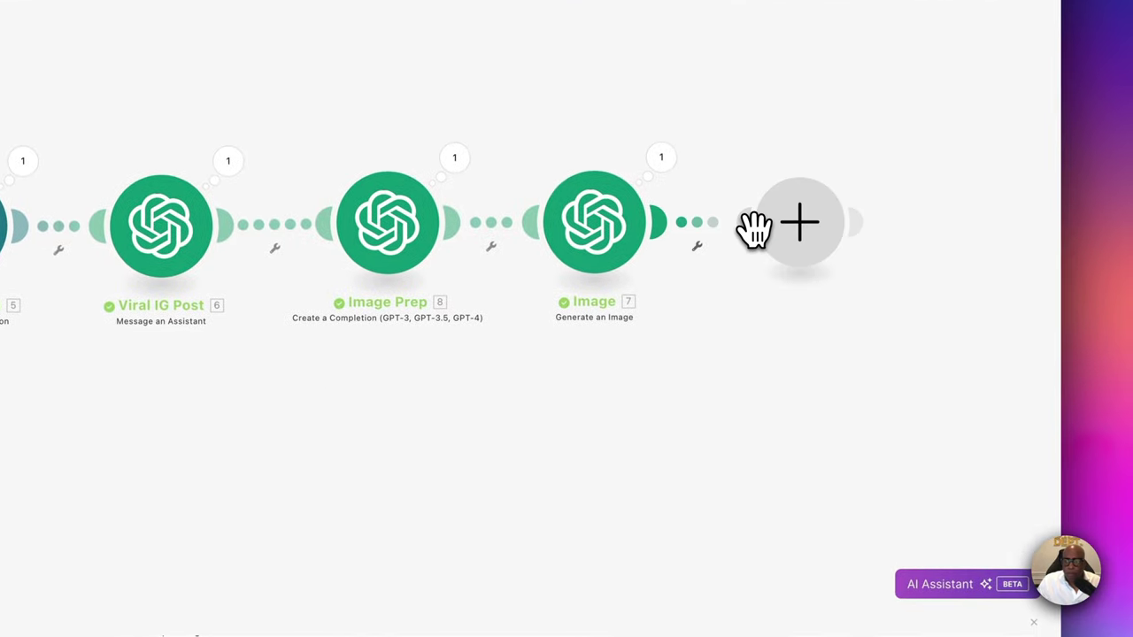
click(796, 221)
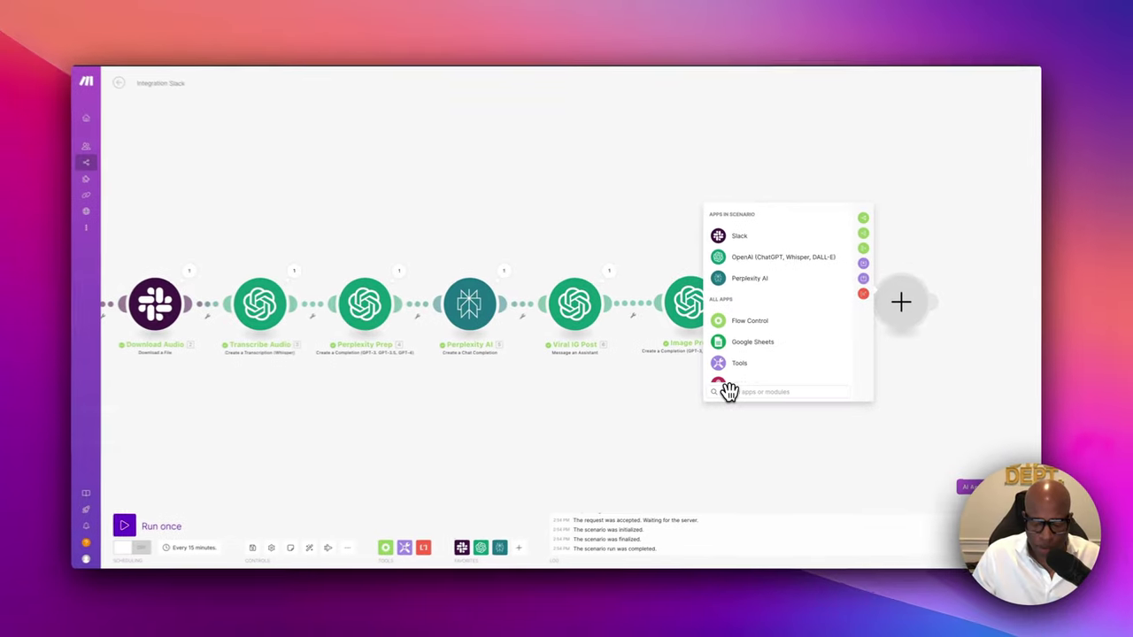
text(air)
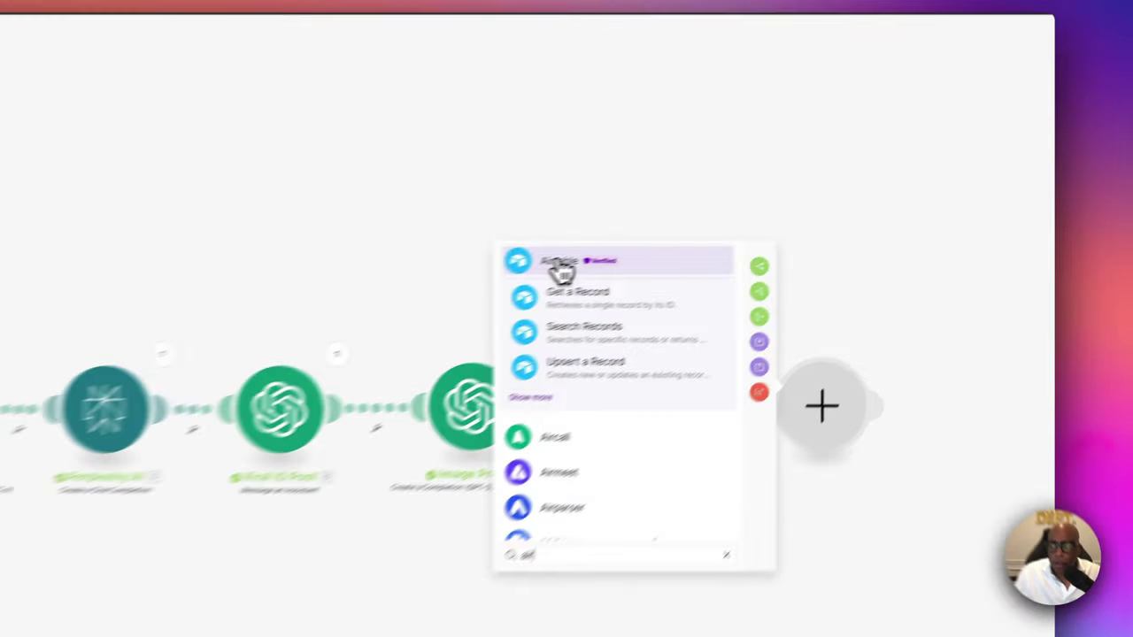
click(748, 215)
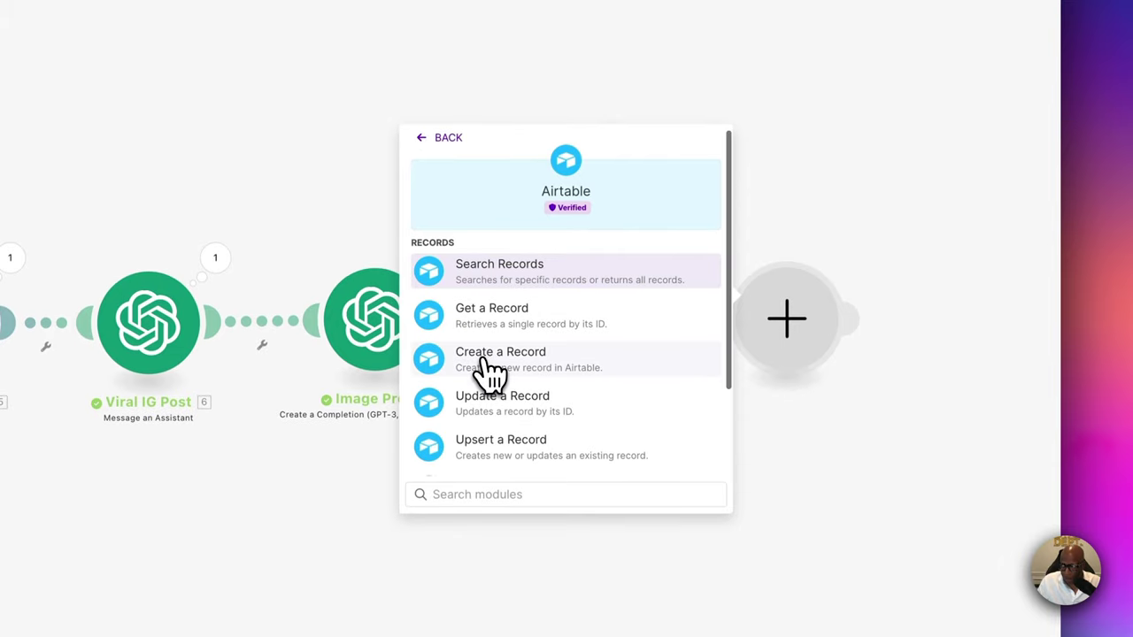
click(487, 367)
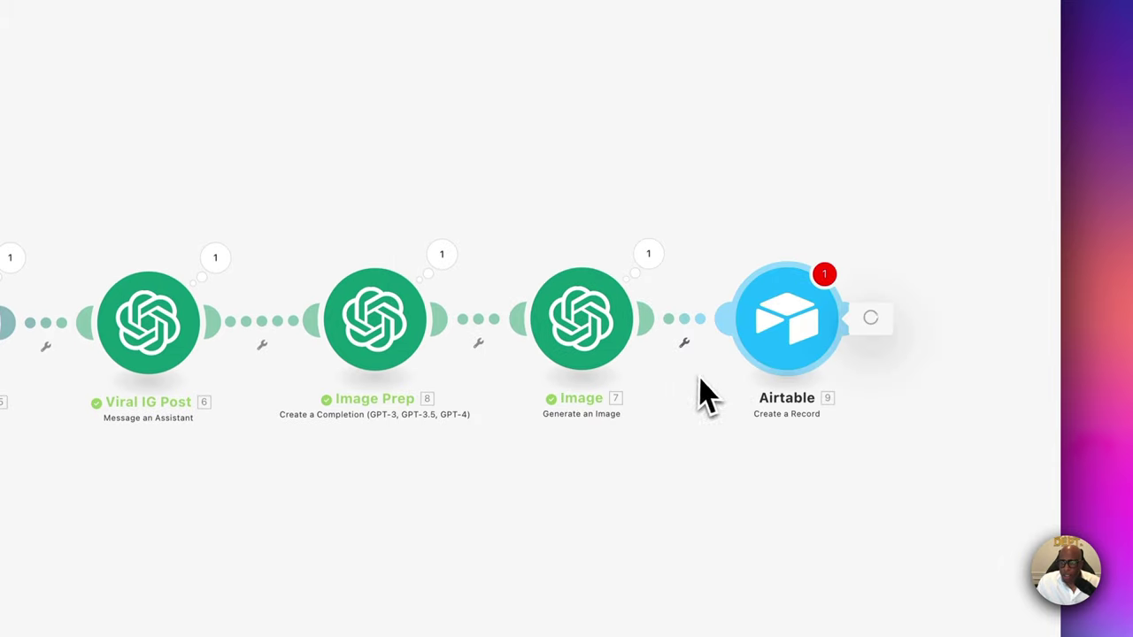
Set the Airtable module's base to Thoughts to Post on Social and its table to Table 4.
click(791, 323)
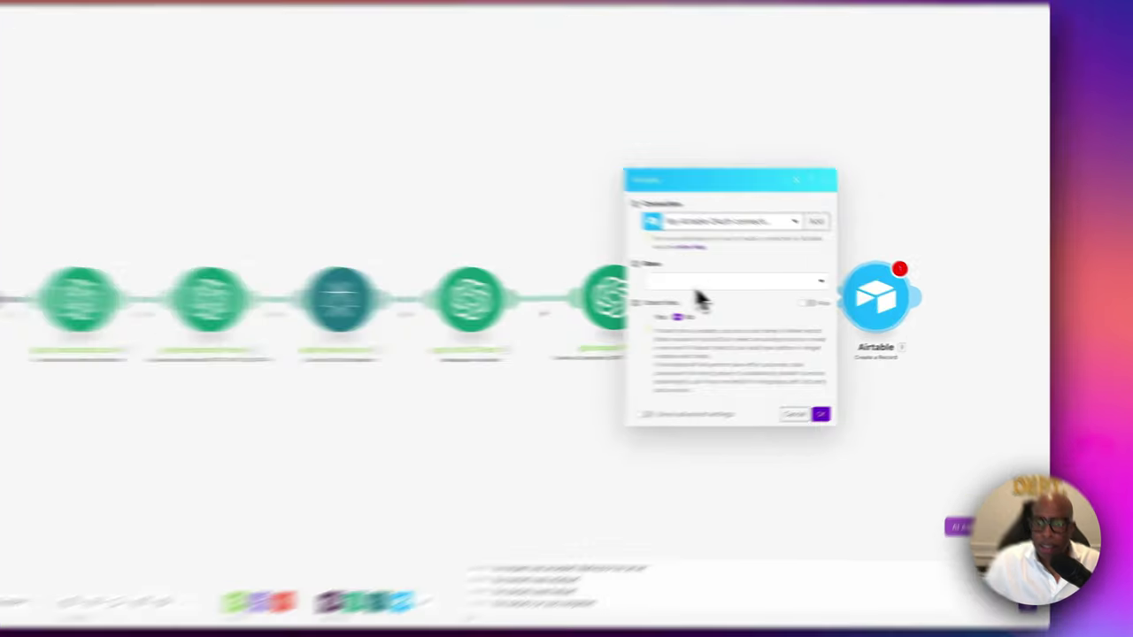
click(771, 292)
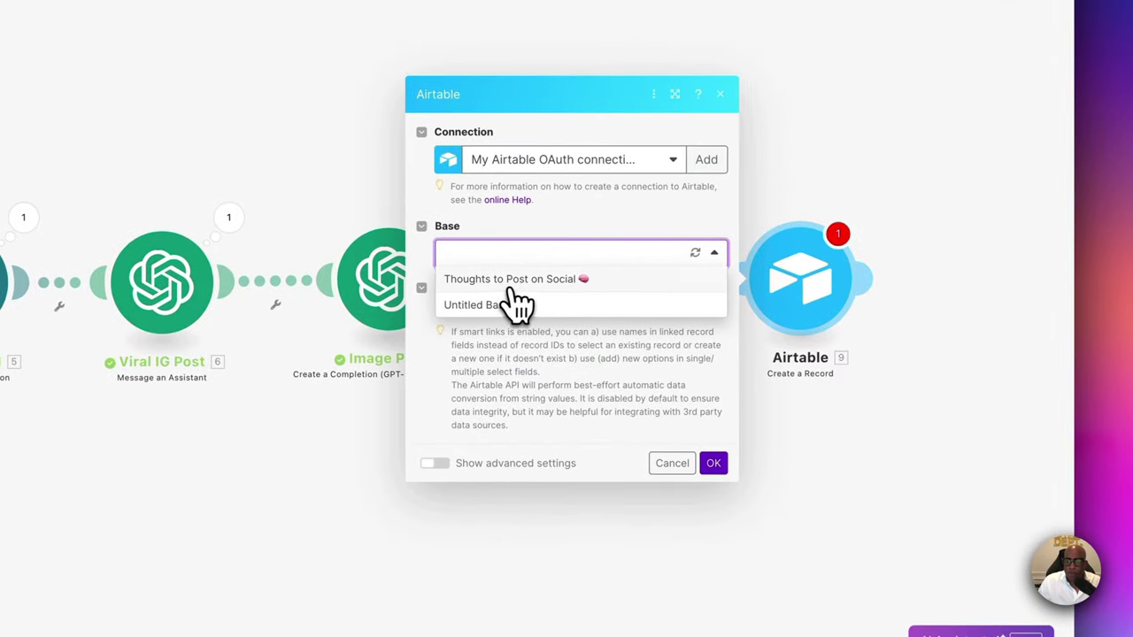
click(514, 283)
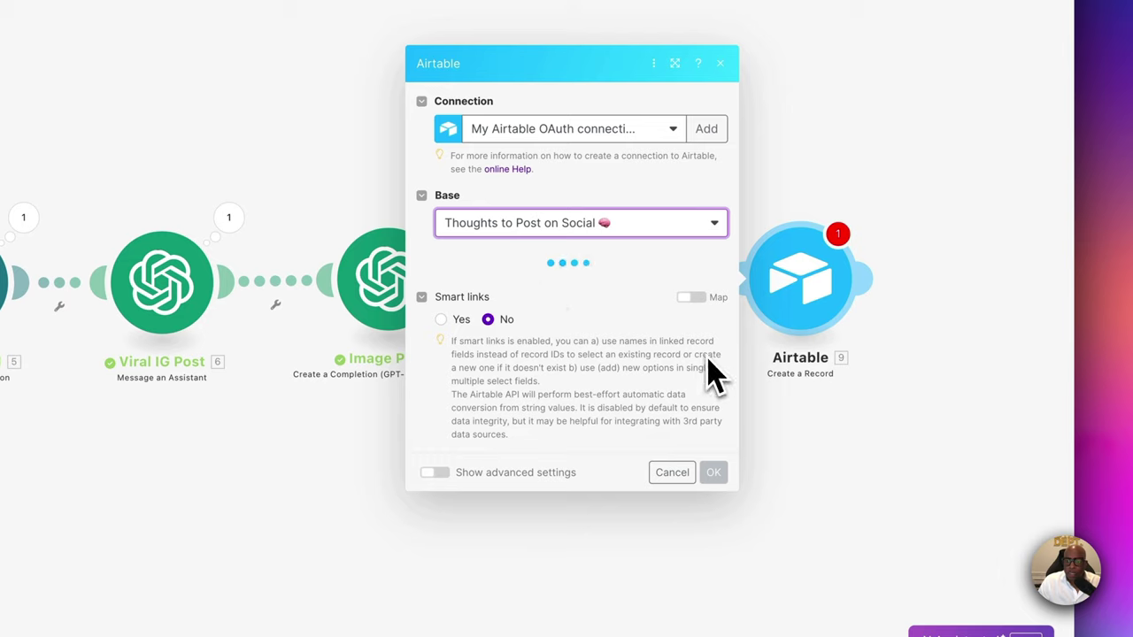
click(712, 288)
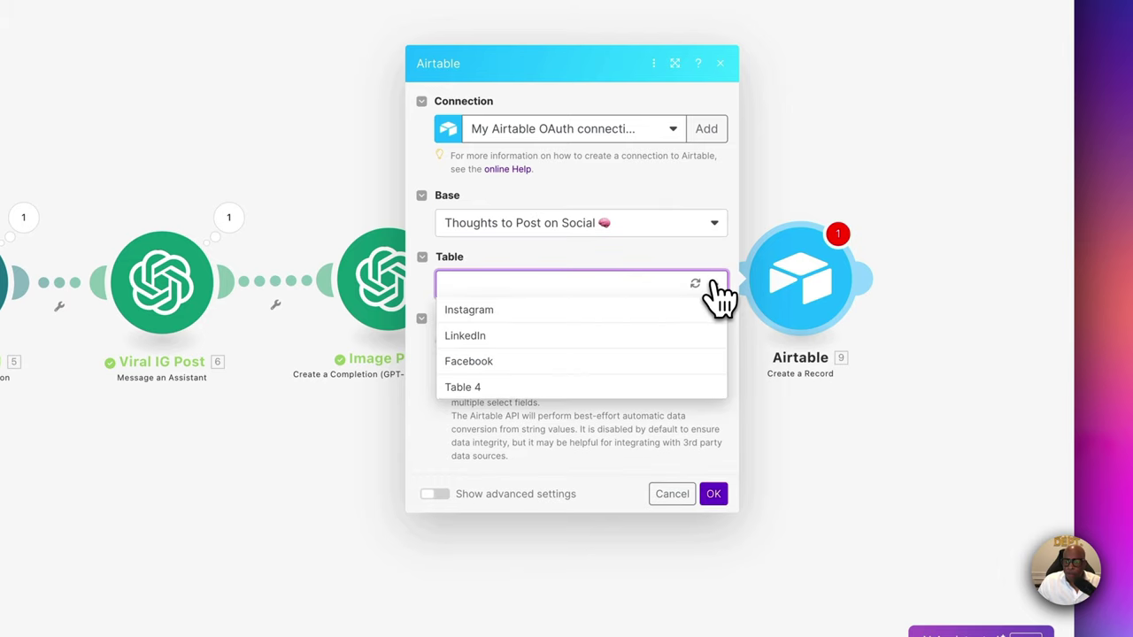
click(477, 387)
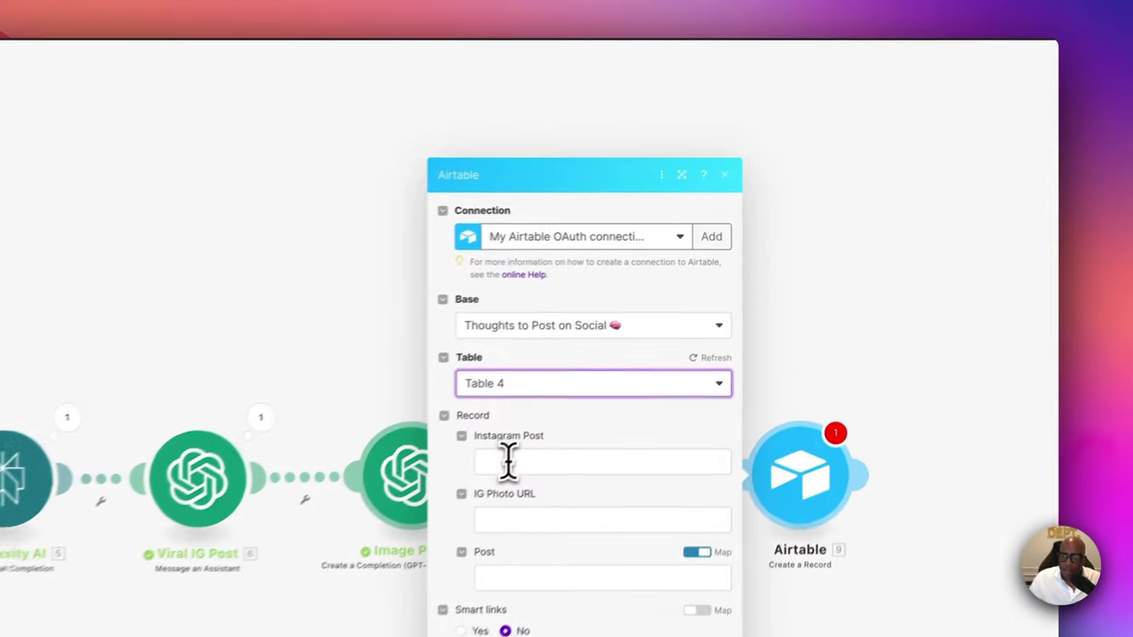
Map the Airtable record's Instagram Post field to the Result output of the Viral IG Post module.
click(738, 297)
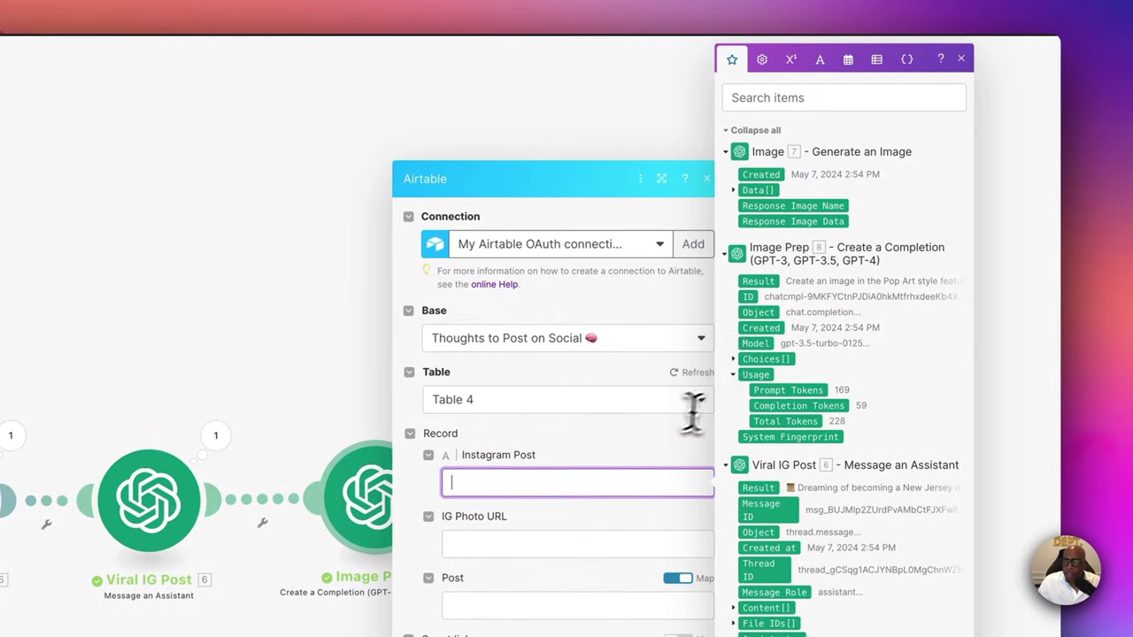
click(754, 130)
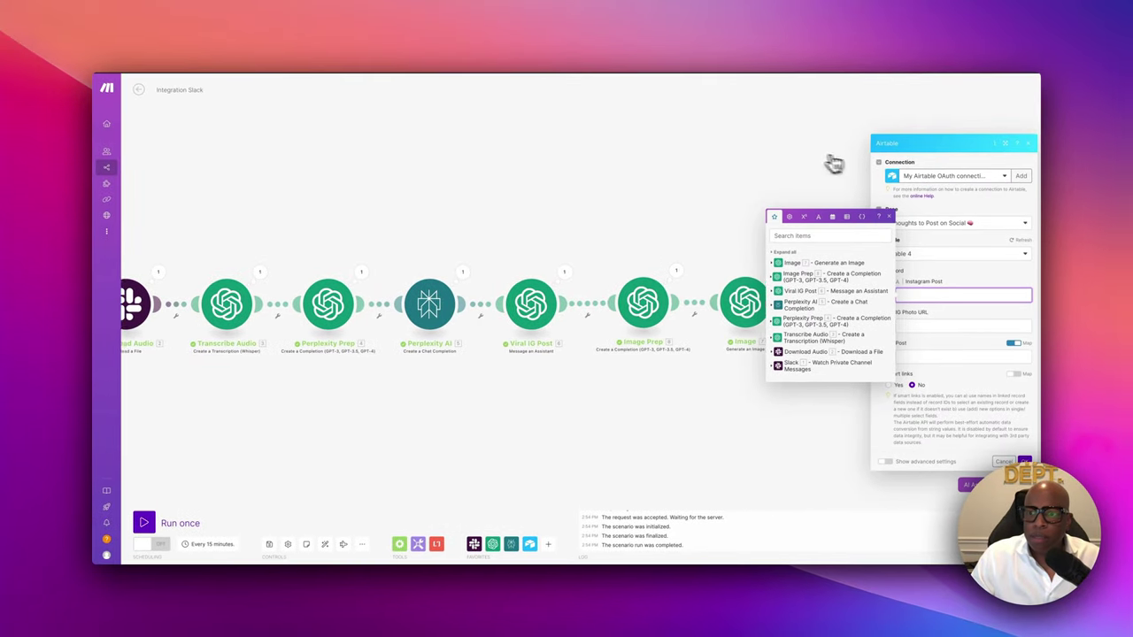
scroll(794, 160, right, 3)
scroll(734, 157, right, 2)
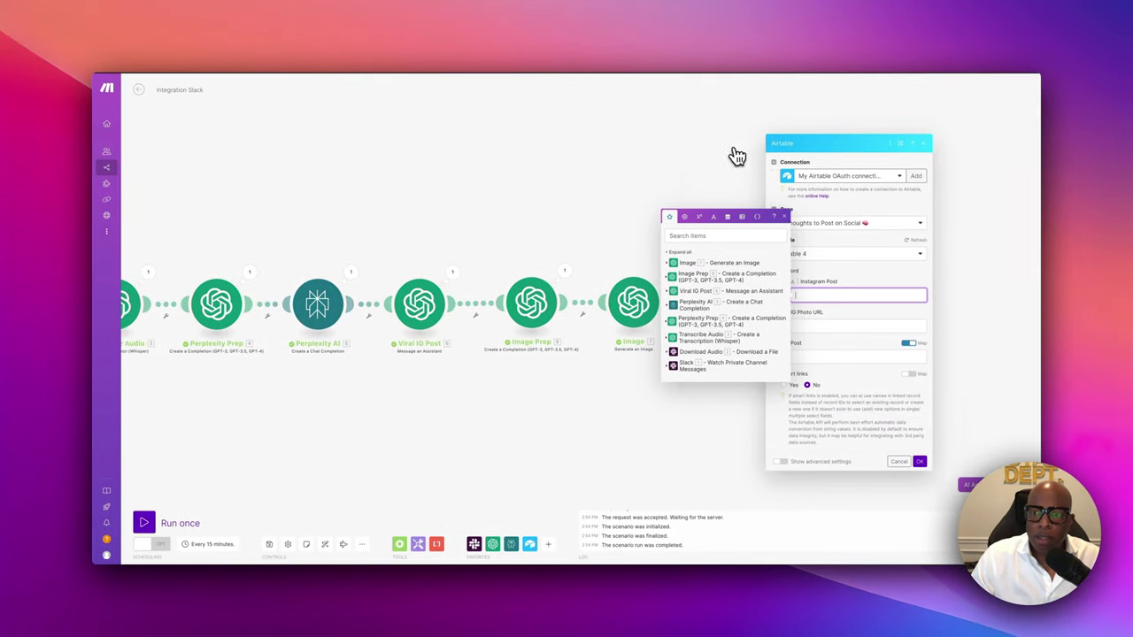
scroll(690, 154, right, 2)
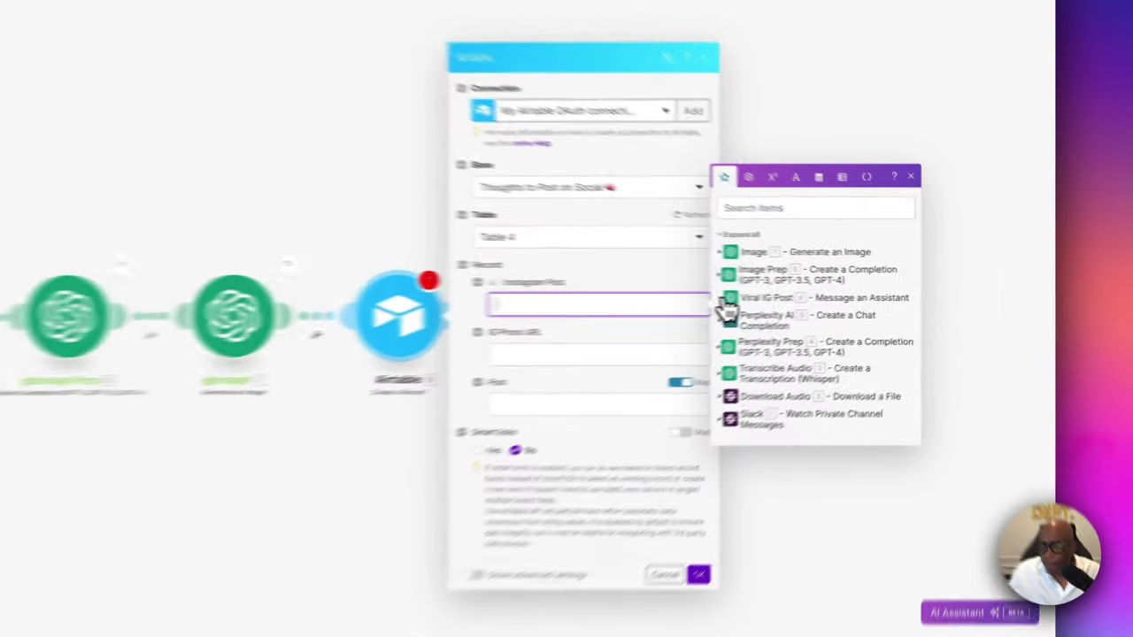
click(843, 292)
click(693, 217)
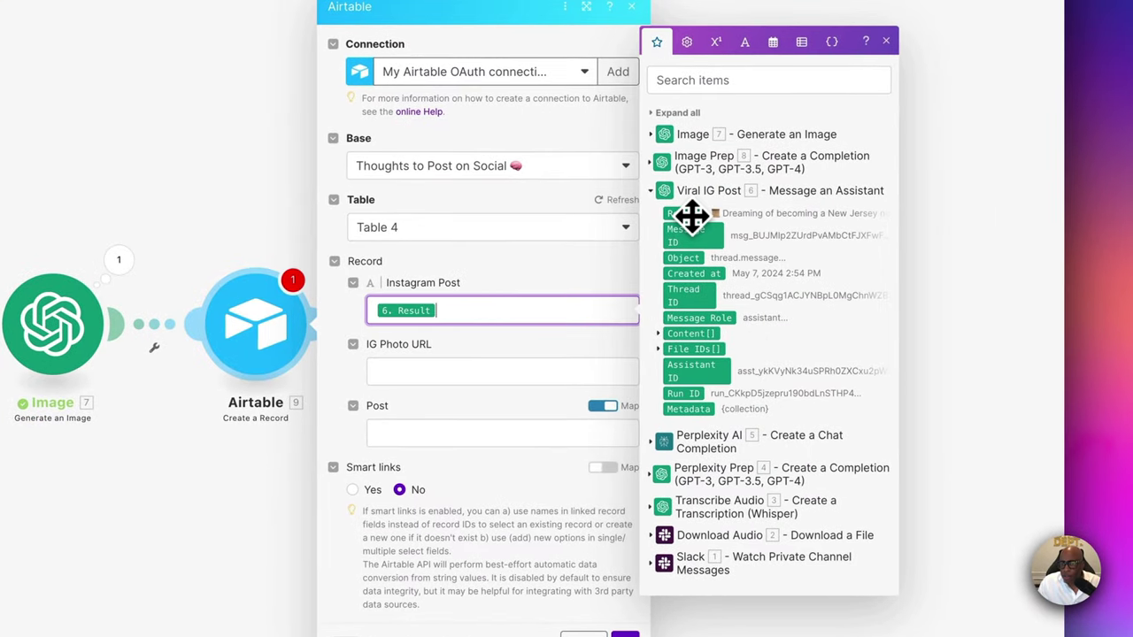
Map the IG Photo URL field to the Image module's Data URL output and save the Airtable module's settings.
drag(383, 343, 389, 347)
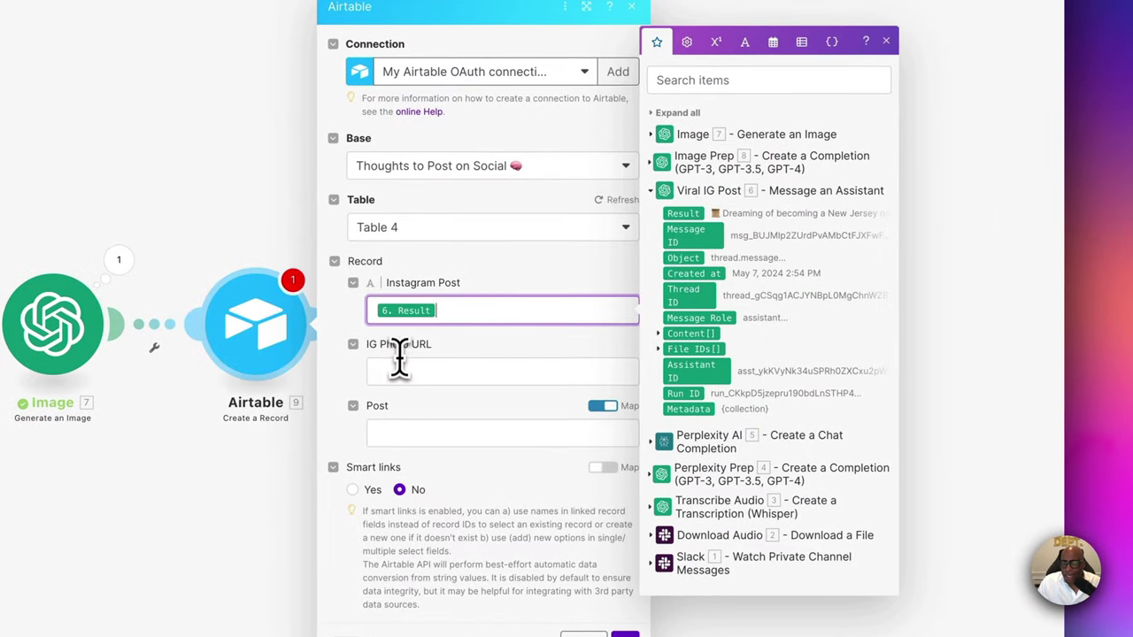
click(398, 372)
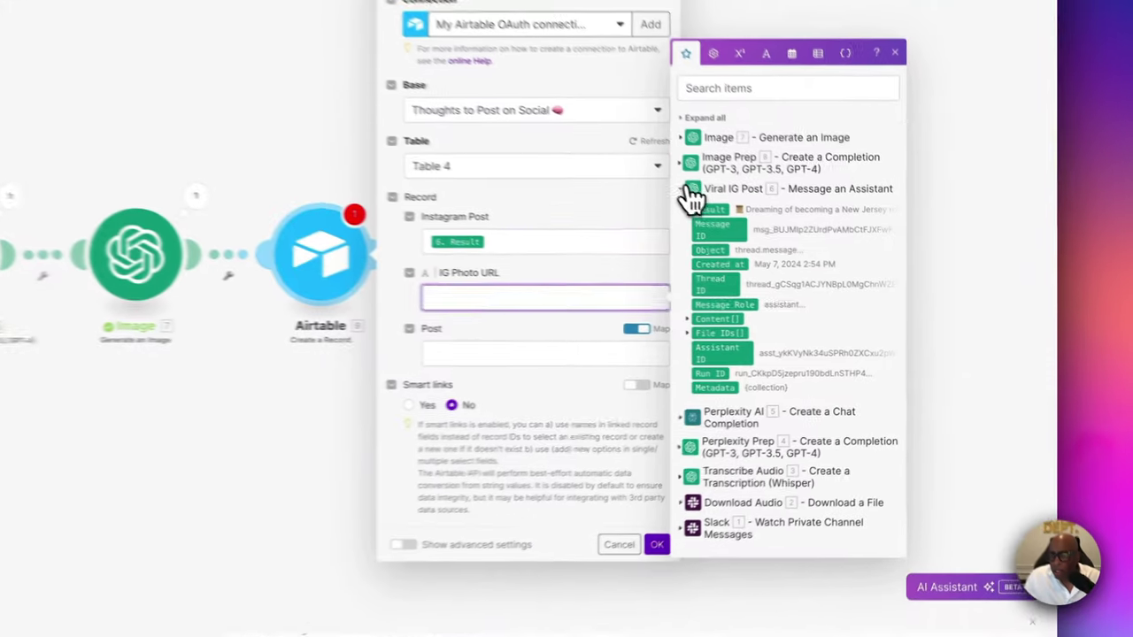
click(689, 195)
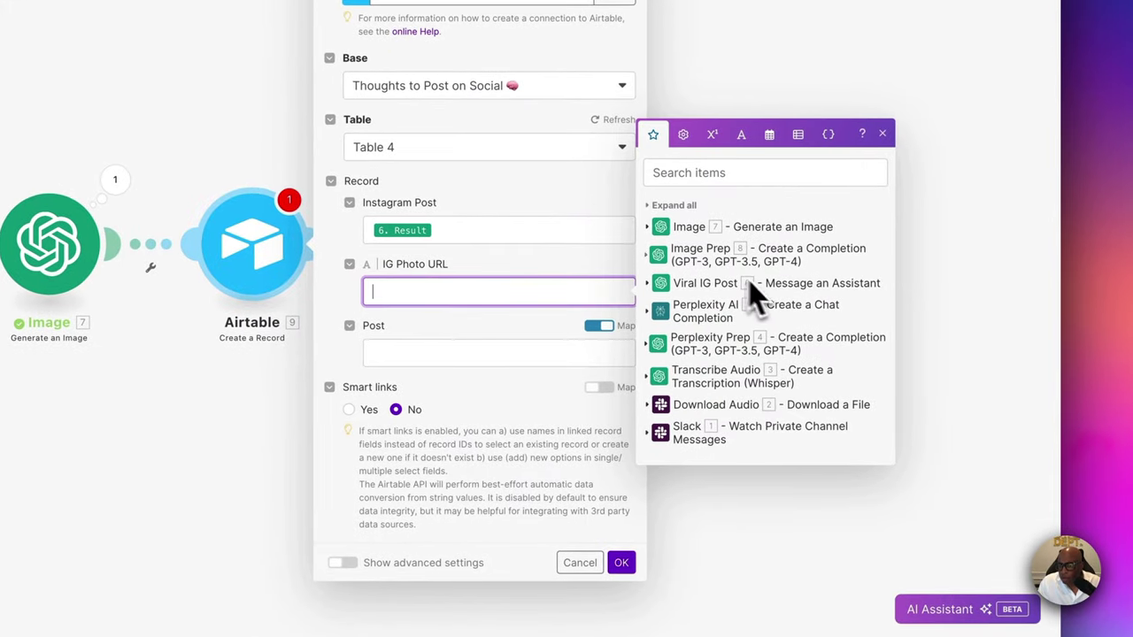
click(658, 227)
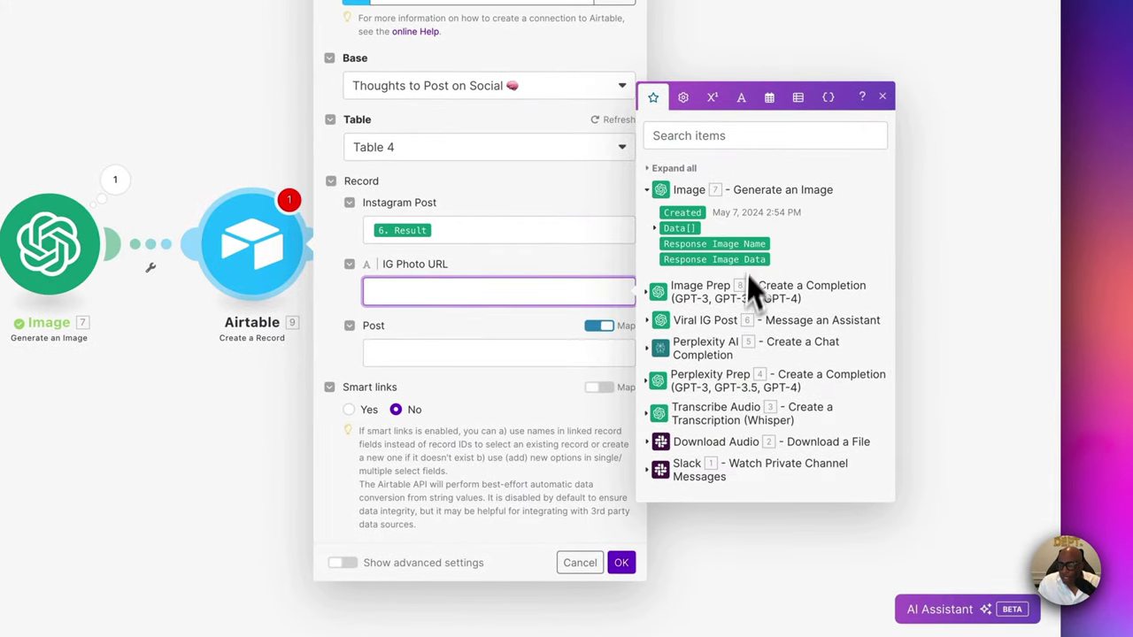
click(663, 229)
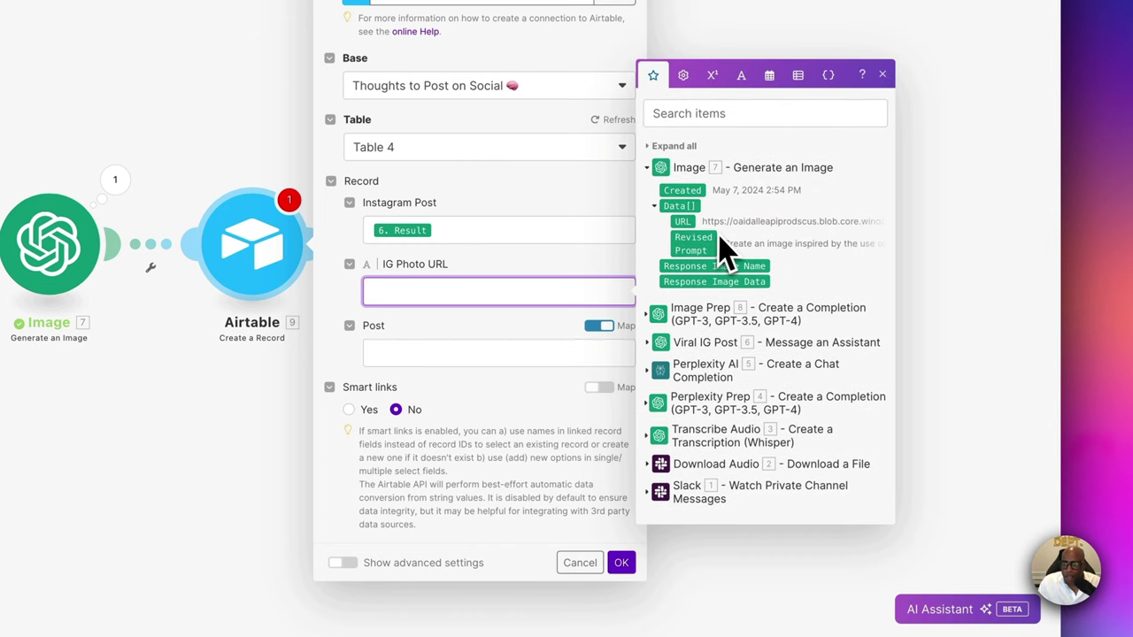
click(682, 222)
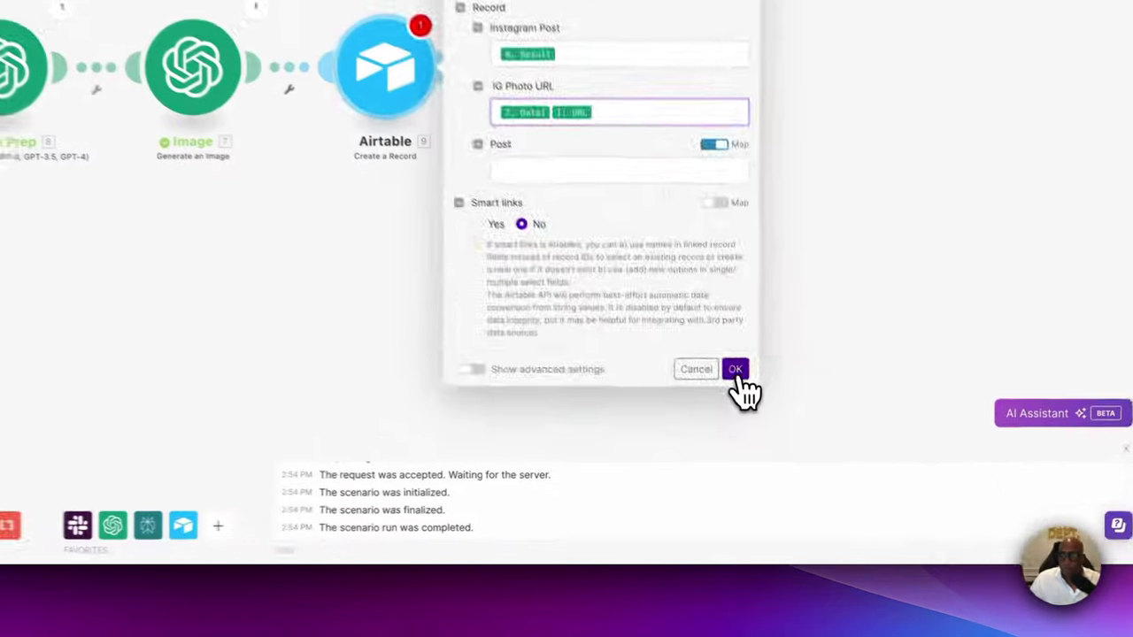
click(820, 461)
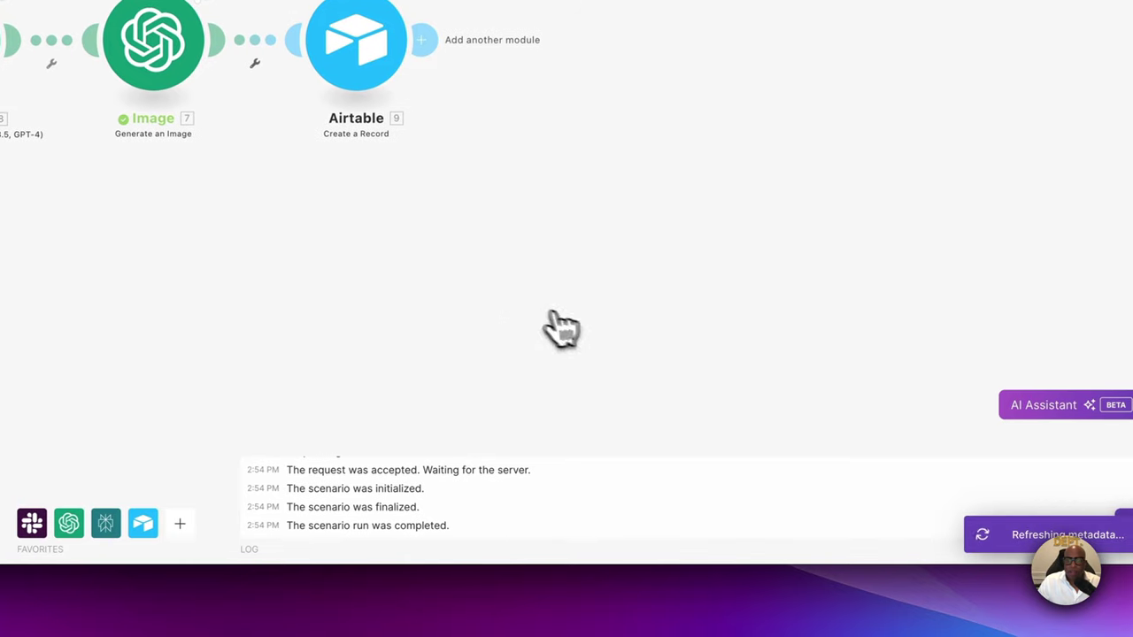
Run the scenario once and check the text output of the Transcribe Audio module.
scroll(562, 329, left, 15)
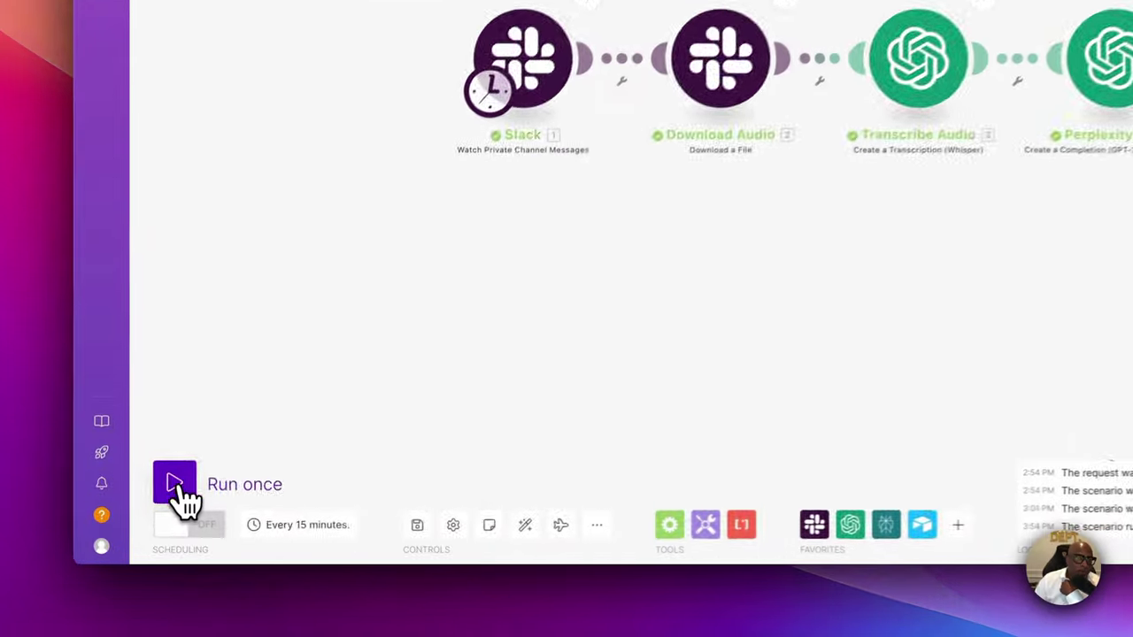
click(144, 523)
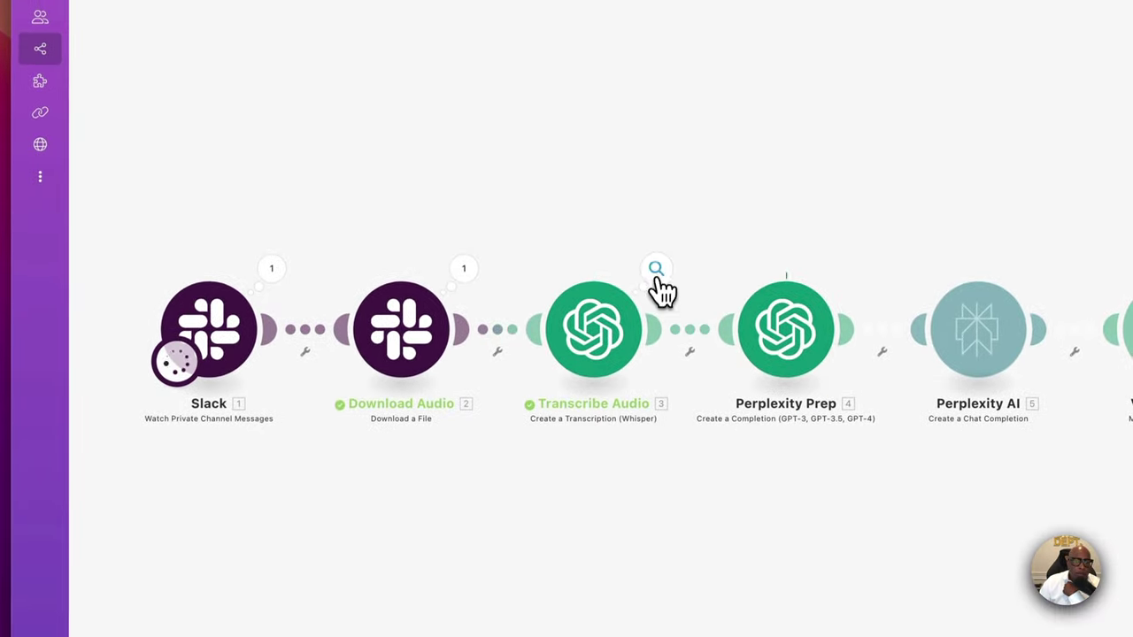
click(658, 276)
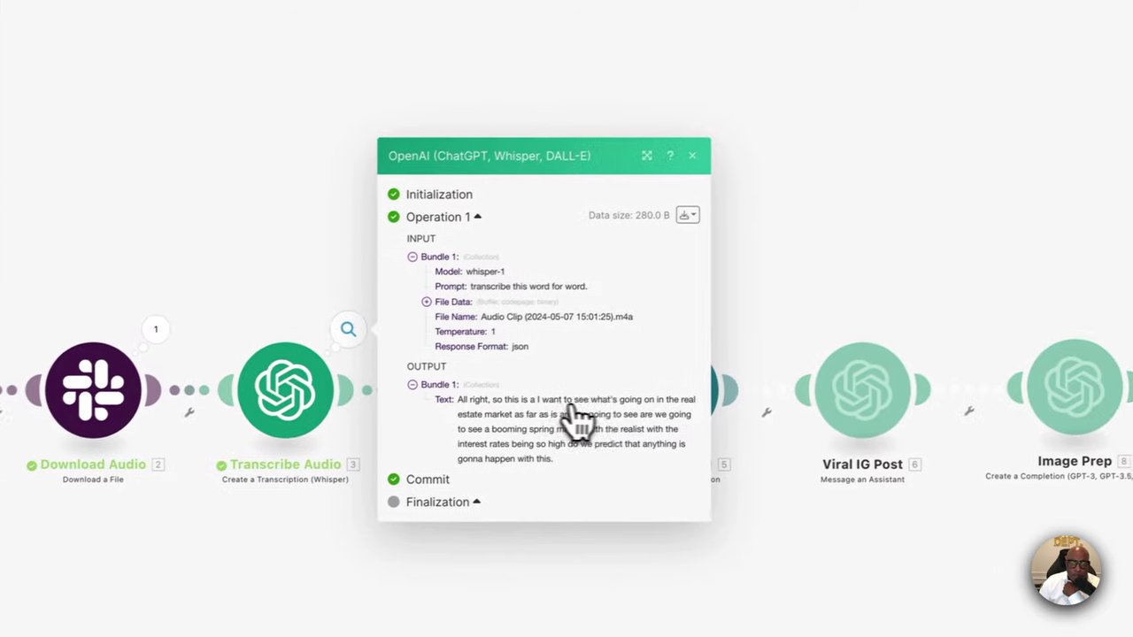
click(677, 162)
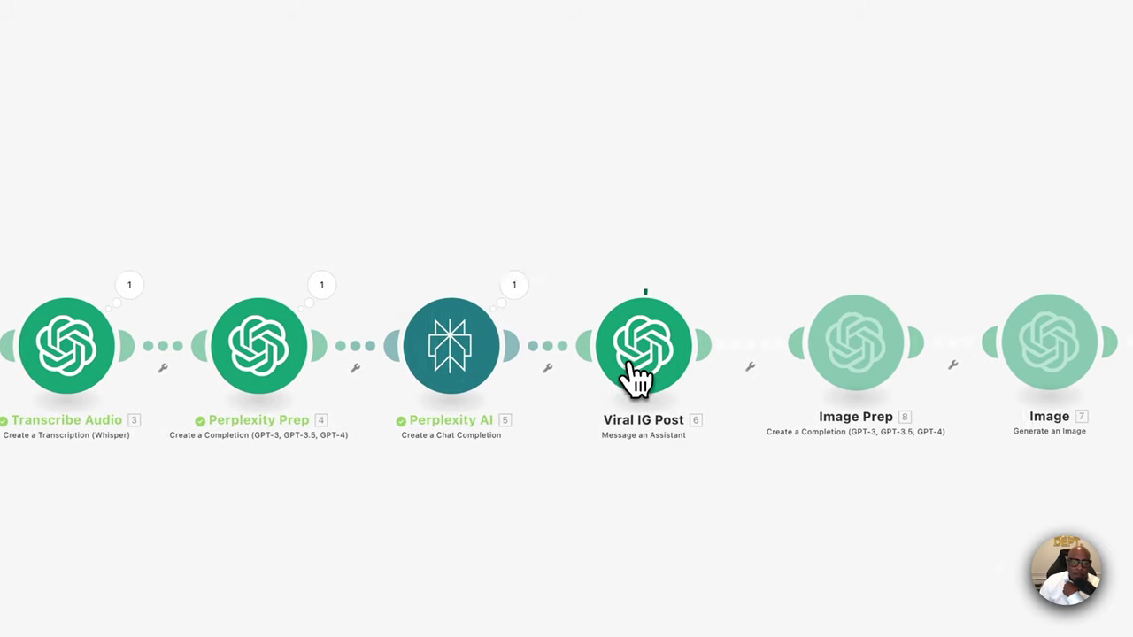
Examine the message content in the Perplexity AI module's output, expanding its Choices down to the full text, and close the output.
click(513, 285)
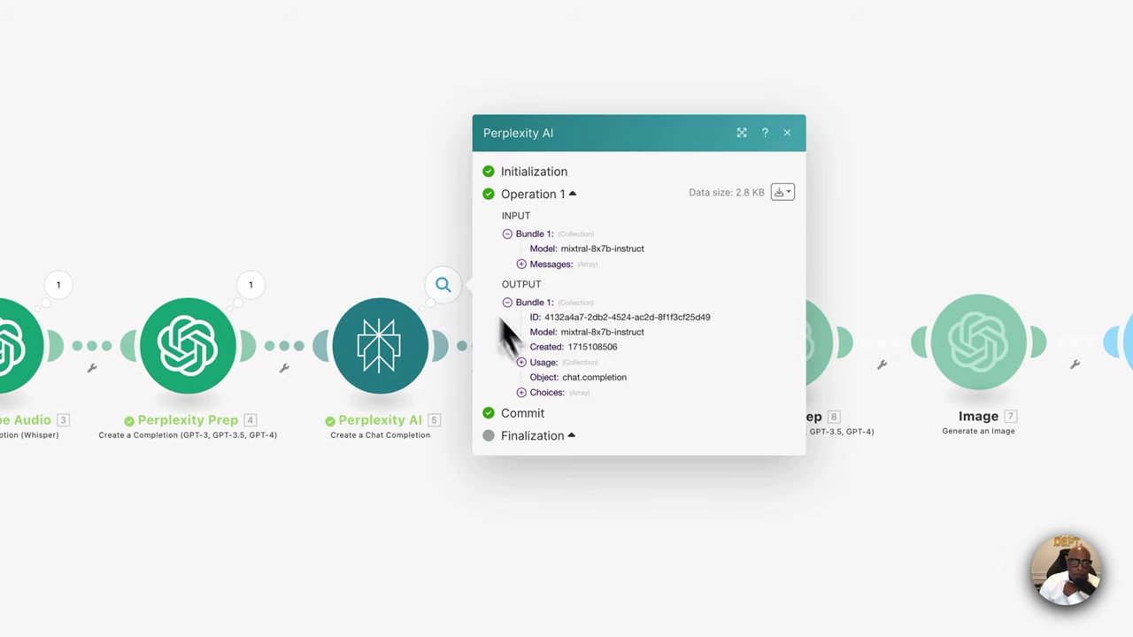
click(527, 393)
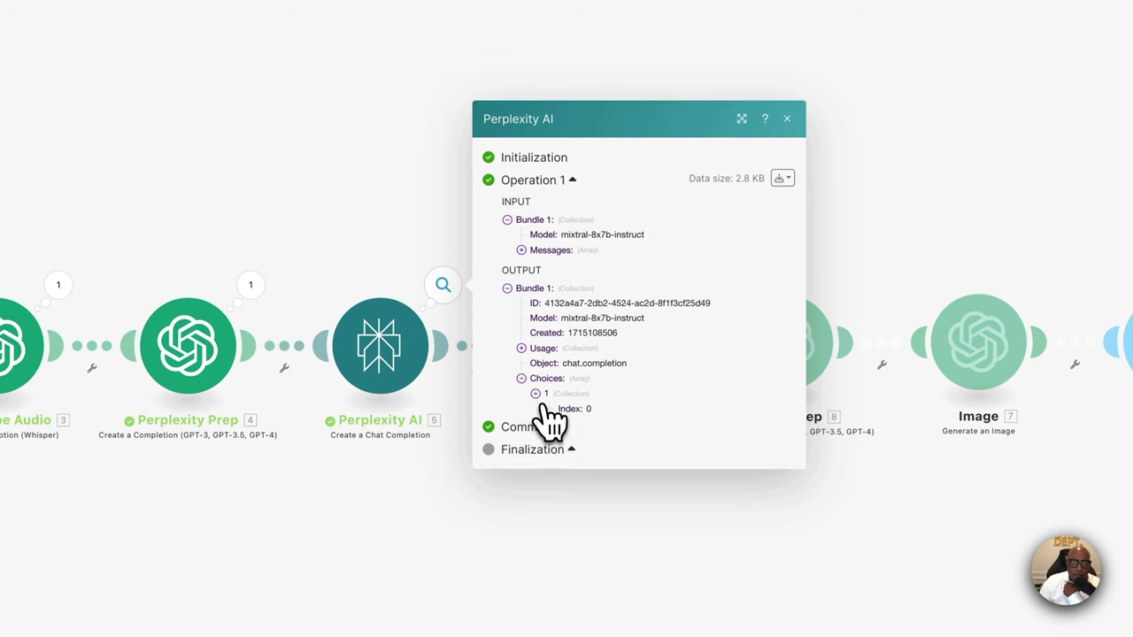
click(550, 414)
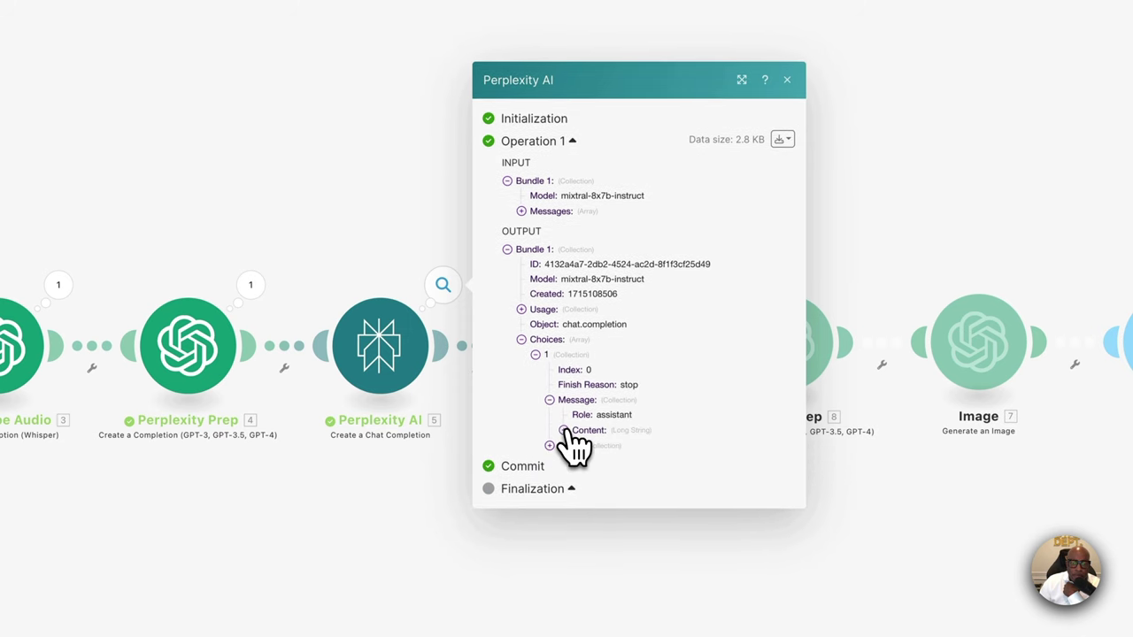
click(565, 430)
scroll(637, 310, down, 5)
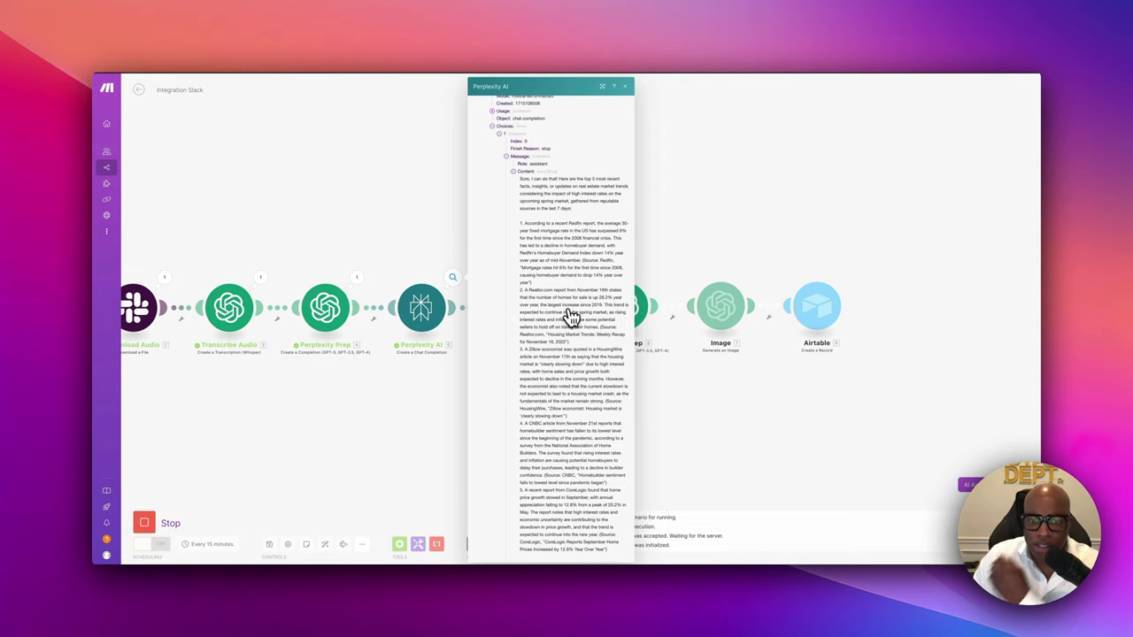
scroll(568, 319, down, 2)
scroll(568, 319, down, 1)
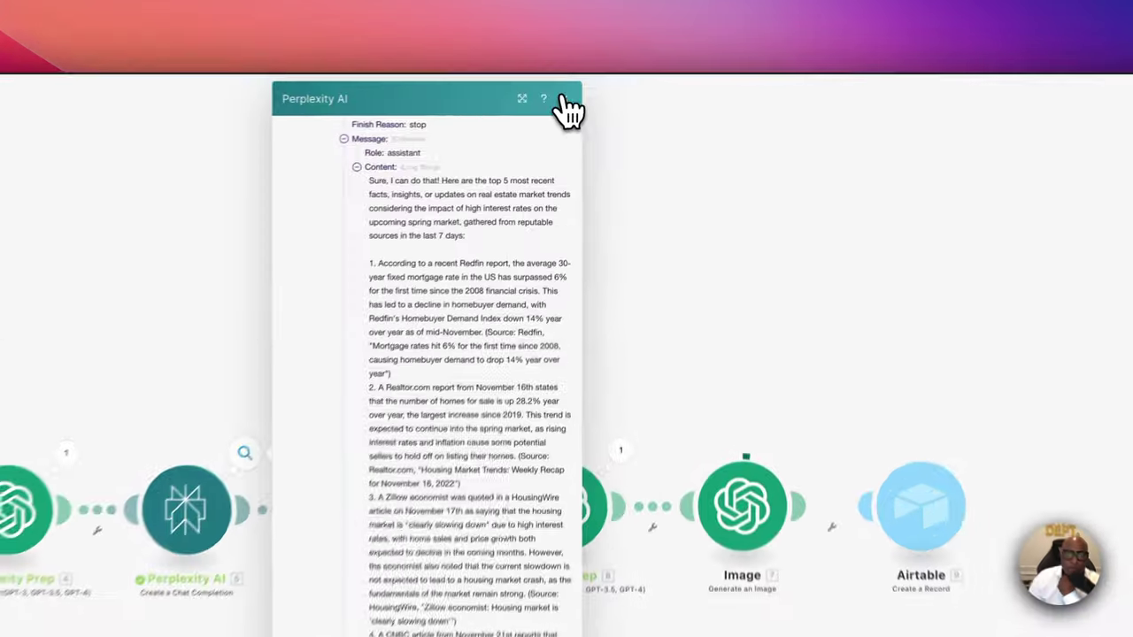
click(625, 86)
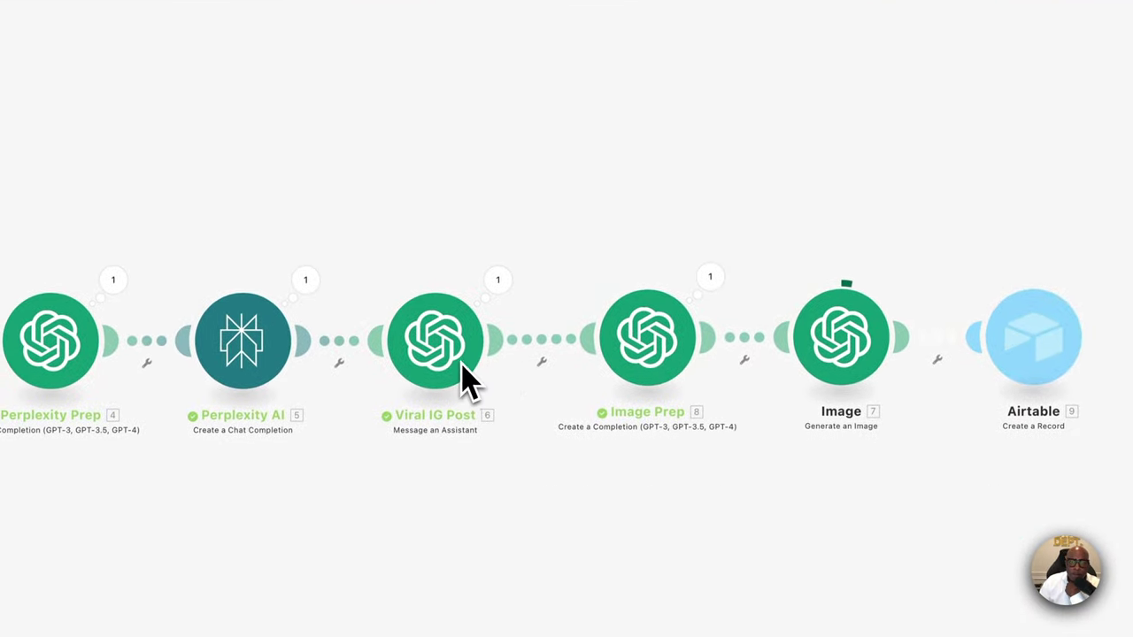
Examine the Viral IG Post module's output, expanding its Content and full Result text, and close the output.
click(499, 282)
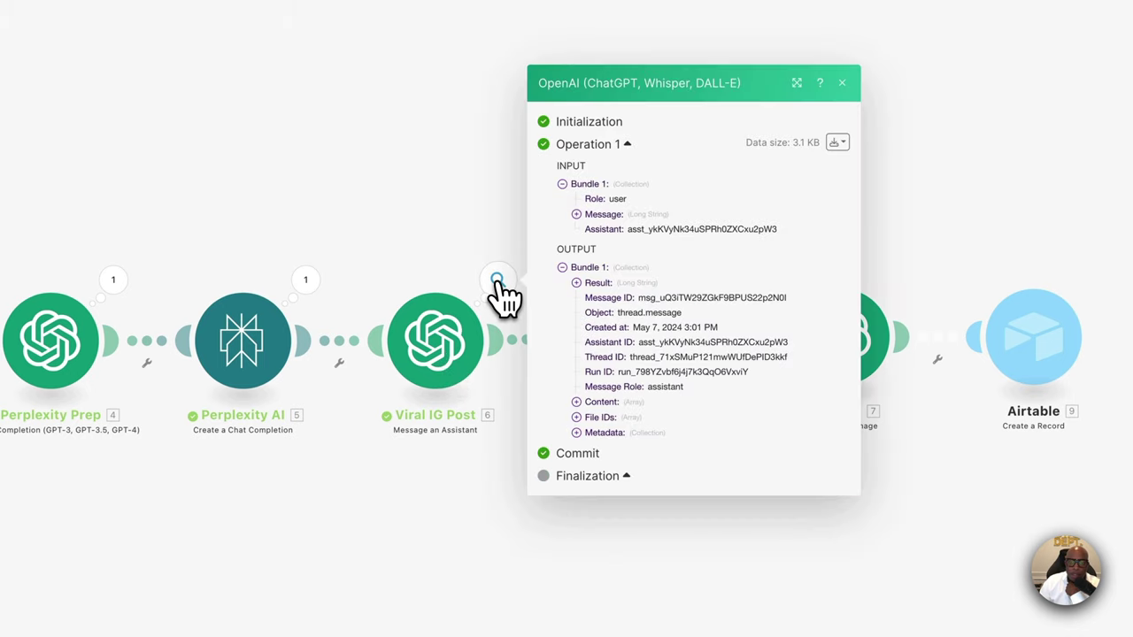
click(578, 402)
click(589, 409)
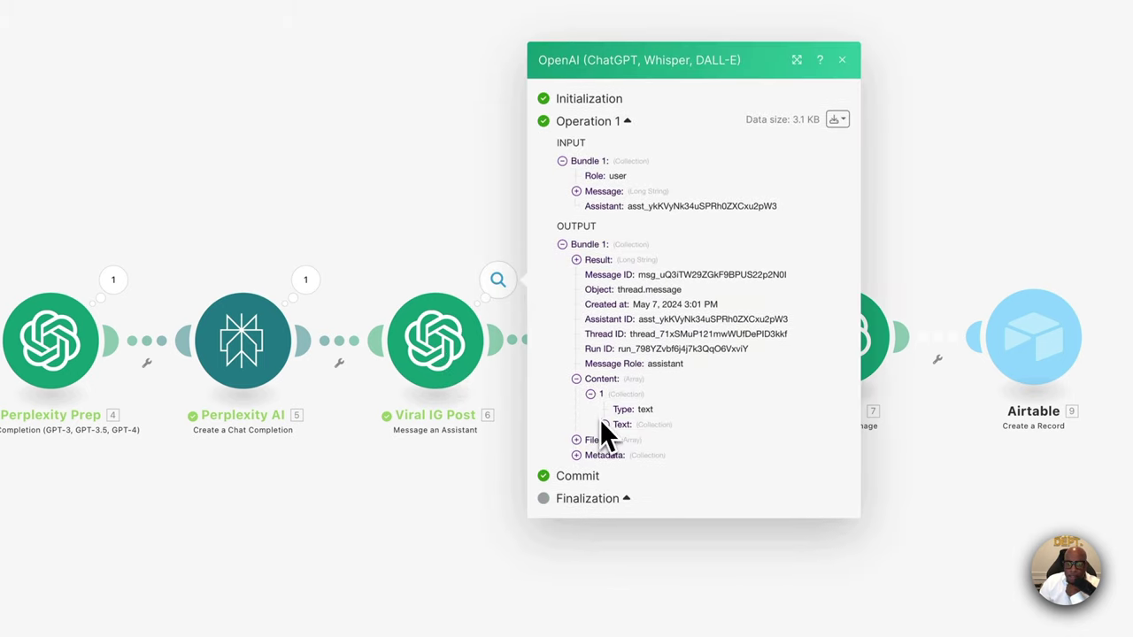
click(604, 424)
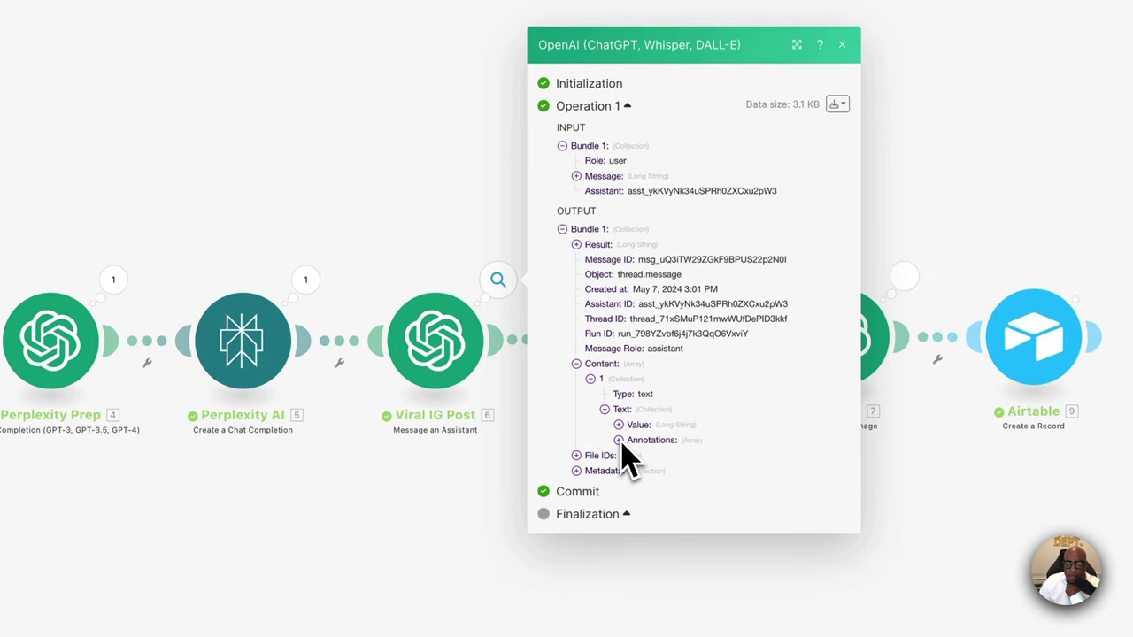
click(577, 247)
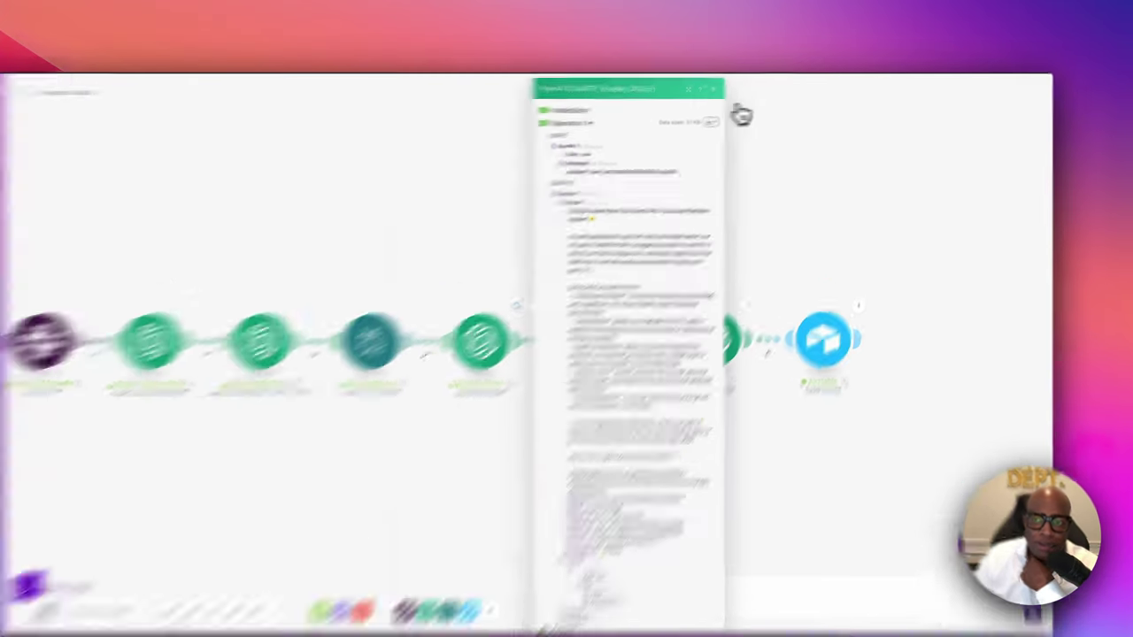
click(745, 86)
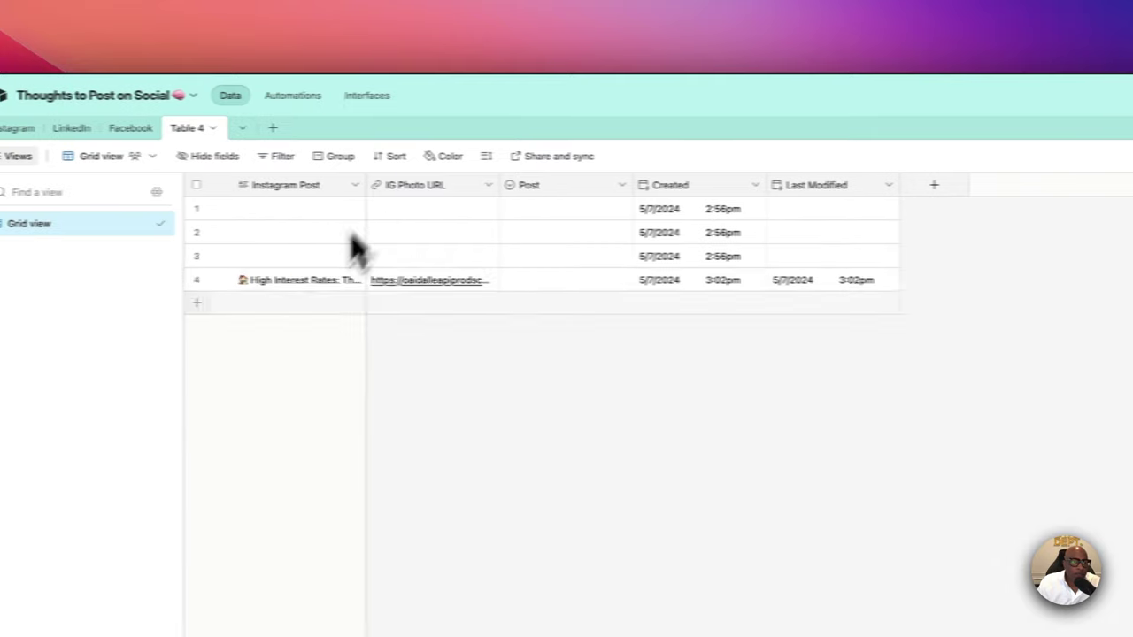
Switch to Table 4 in Airtable and read the full Instagram Post text of the record in row 4.
double_click(254, 283)
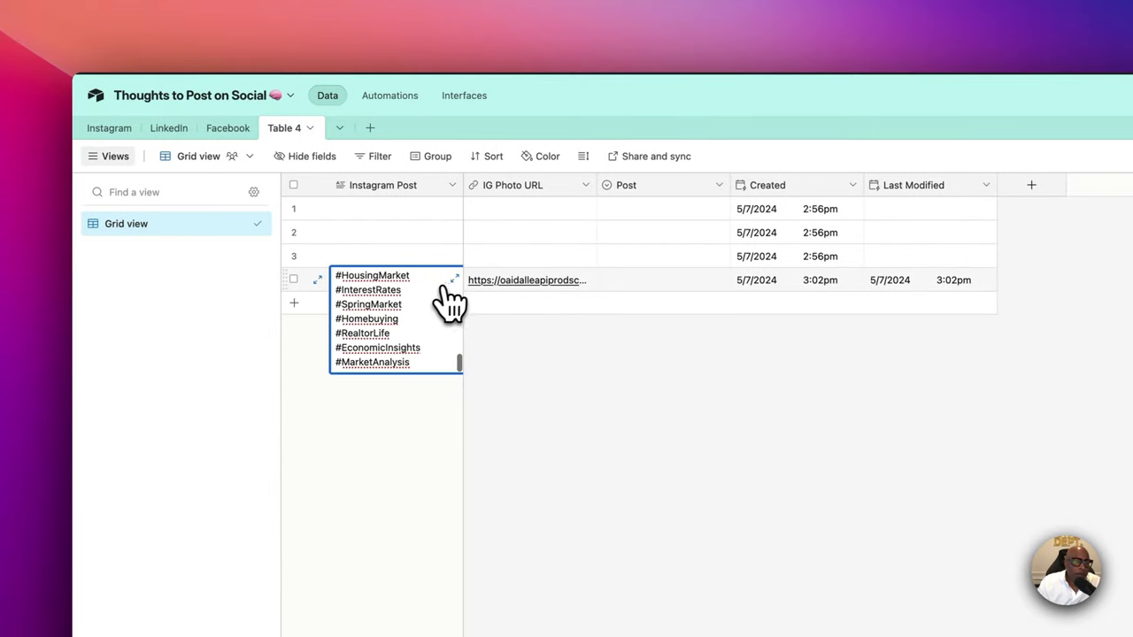
click(453, 279)
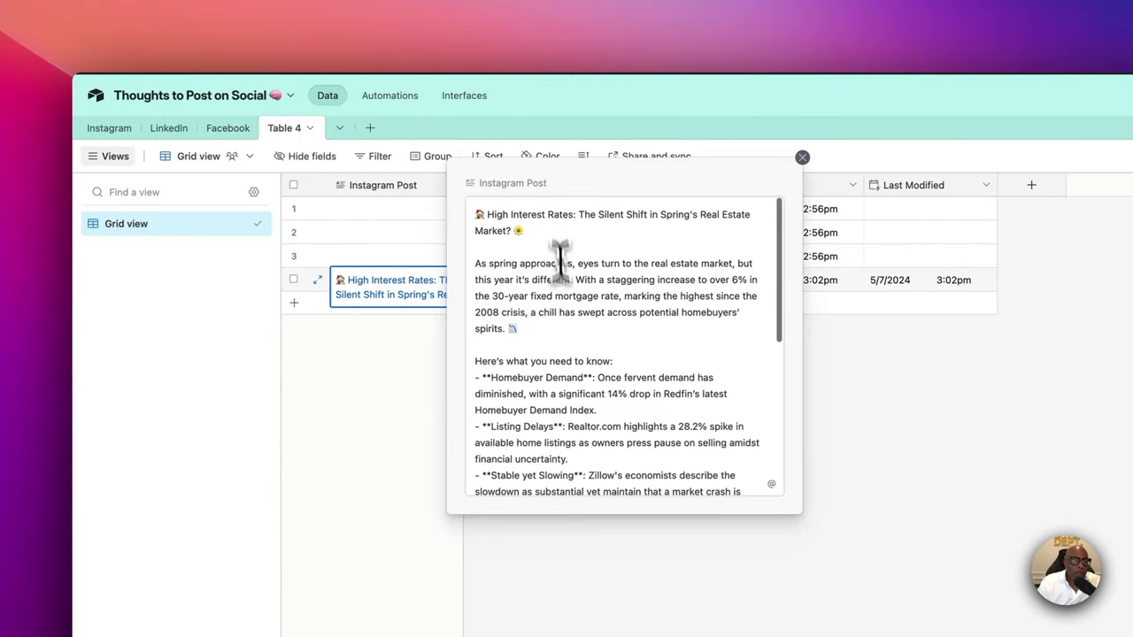
scroll(574, 362, down, 3)
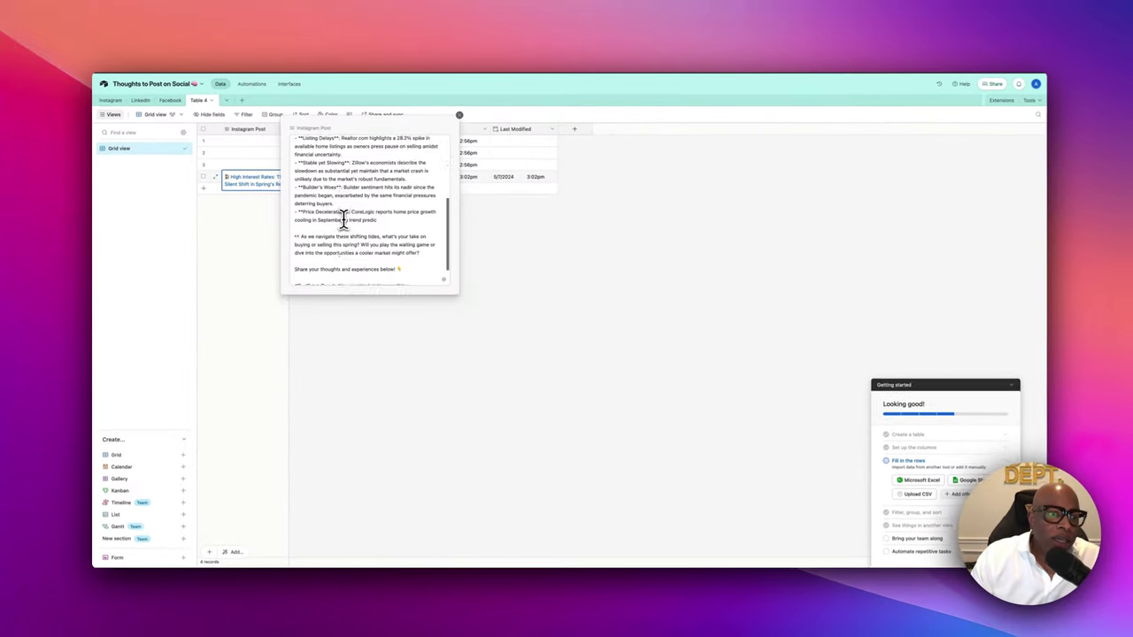
scroll(482, 306, up, 3)
scroll(341, 217, up, 4)
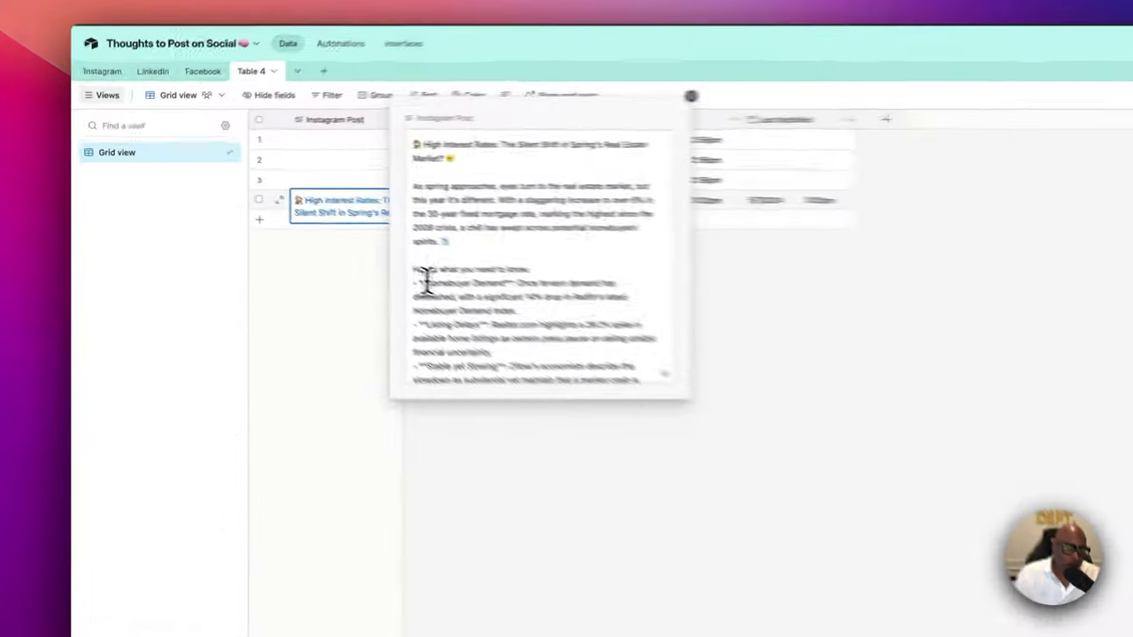
click(301, 223)
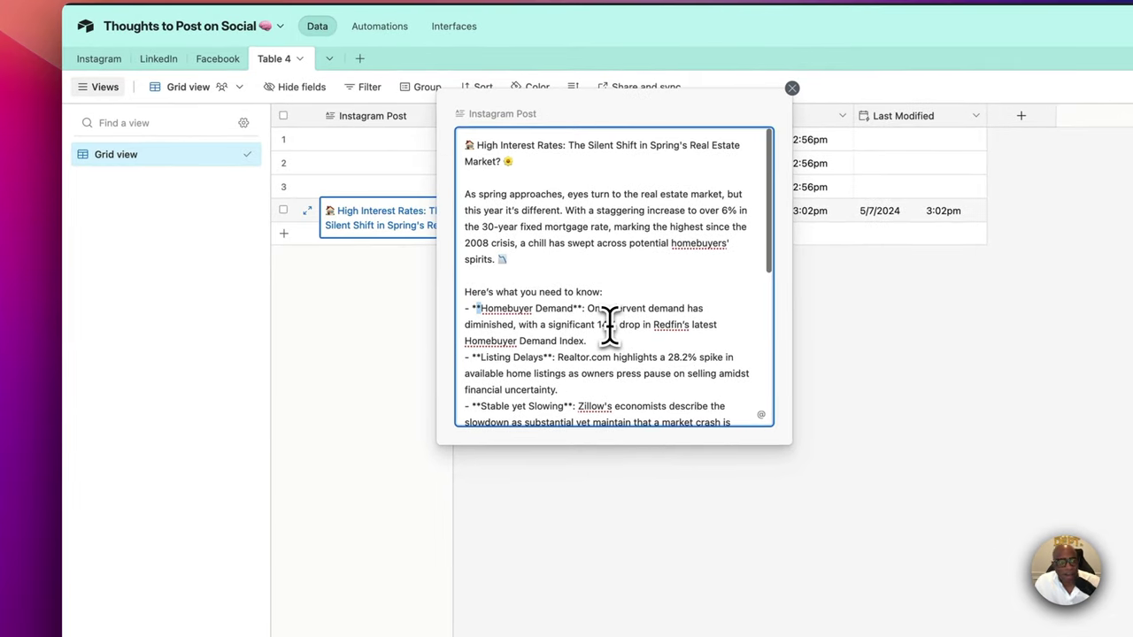
scroll(608, 325, down, 10)
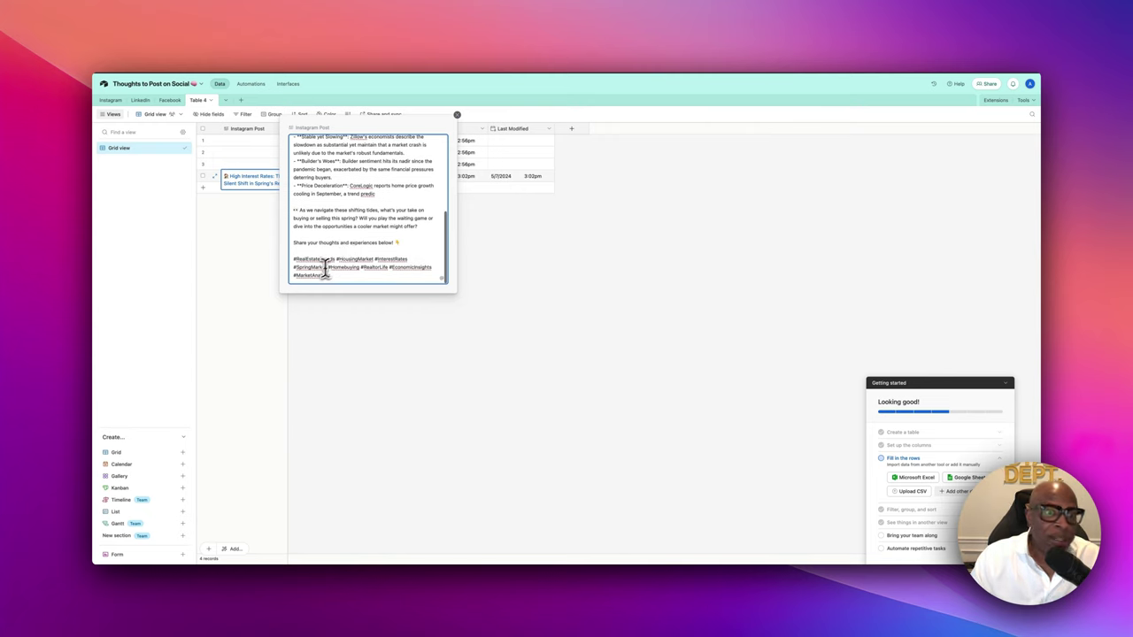
scroll(350, 250, up, 10)
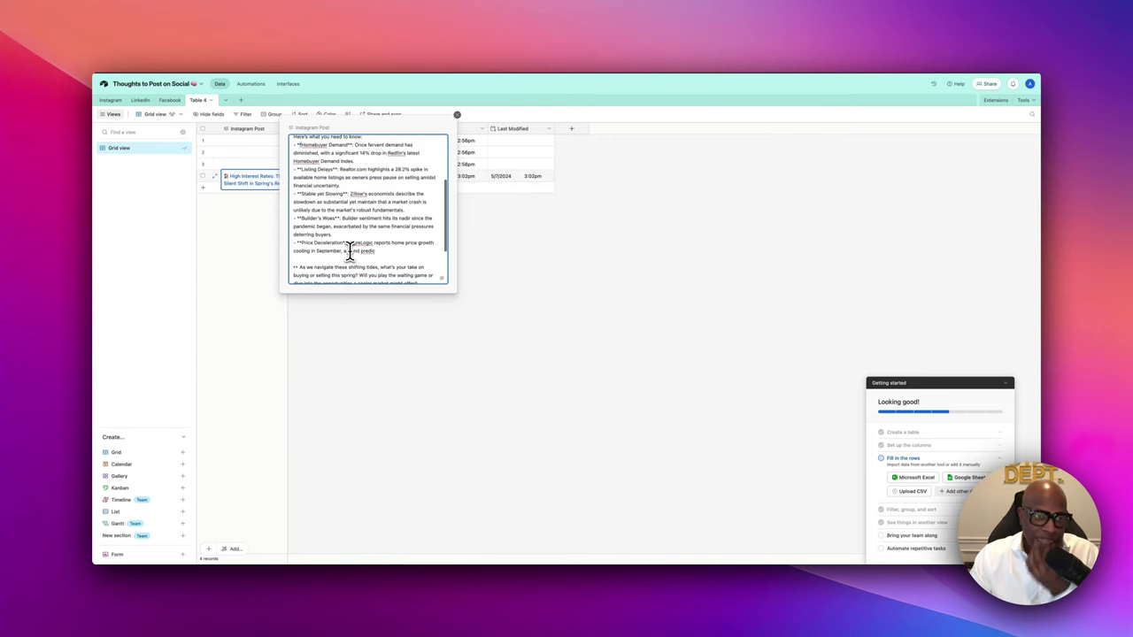
scroll(350, 252, down, 1)
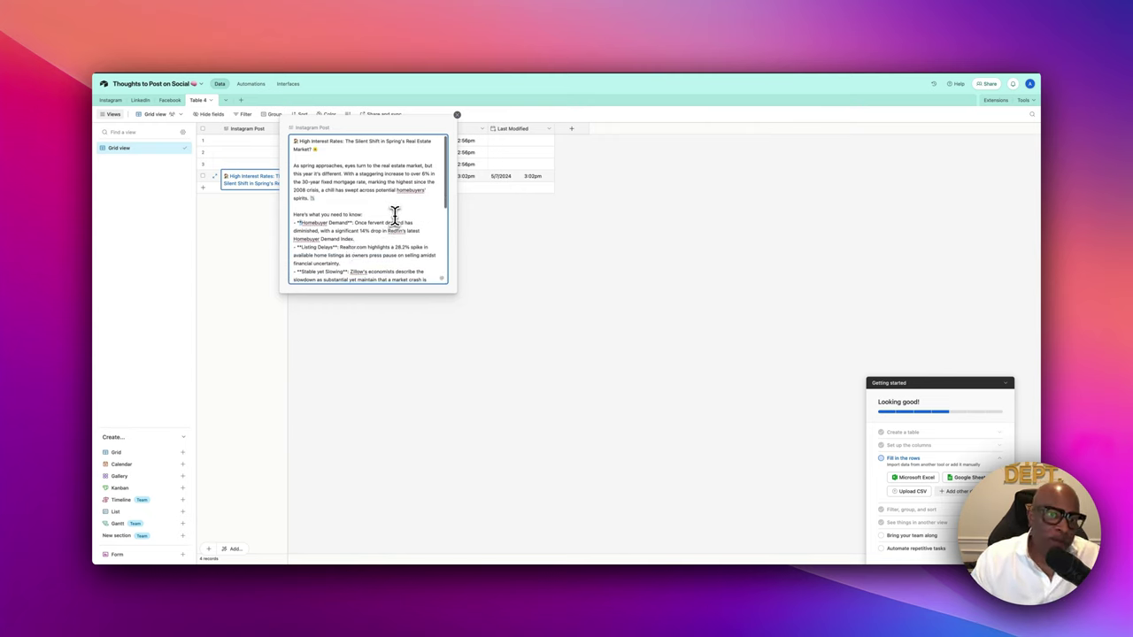
Close the expanded post text and open the IG Photo URL link of the record in row 4.
key(Escape)
click(326, 177)
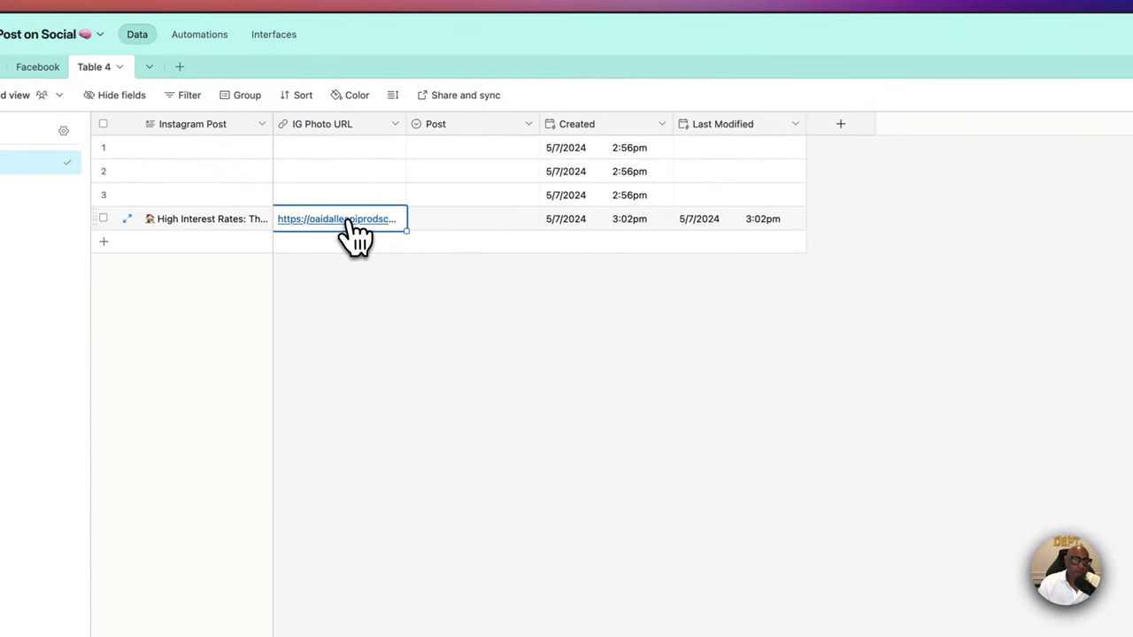
click(350, 223)
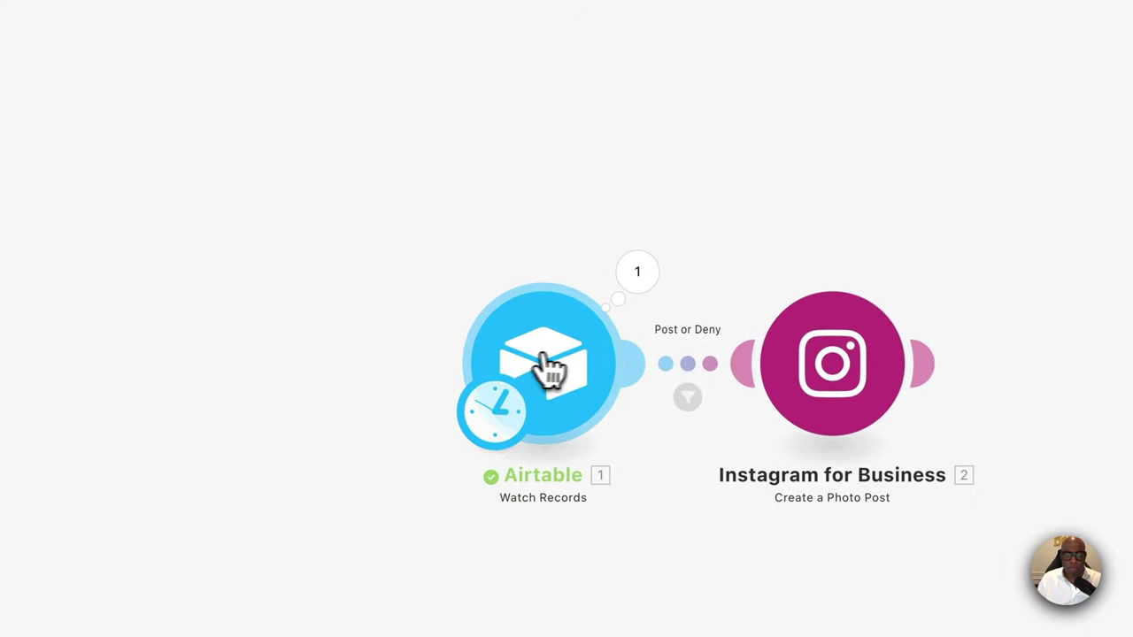
Examine the Airtable trigger settings and the Post or Deny filter condition in the existing approval scenario.
click(424, 356)
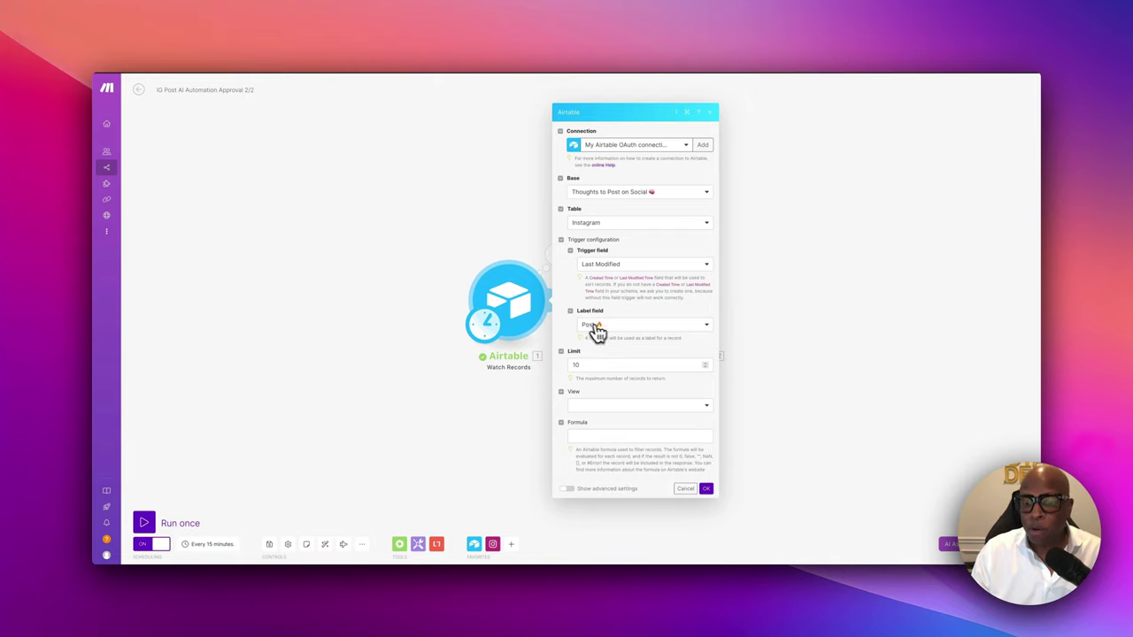
click(705, 488)
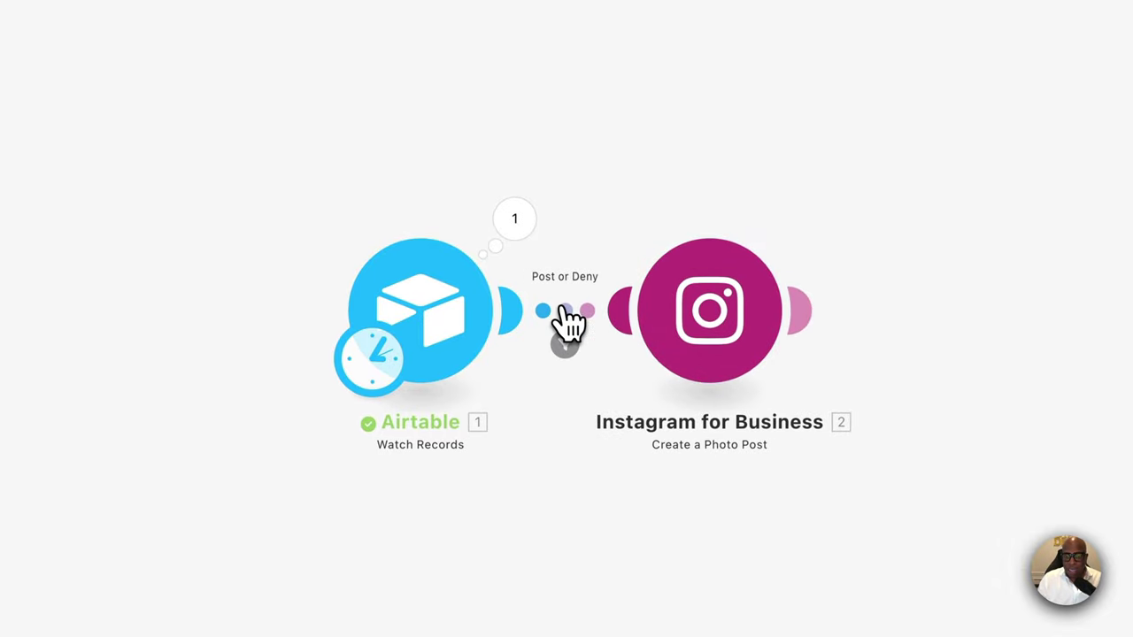
click(566, 347)
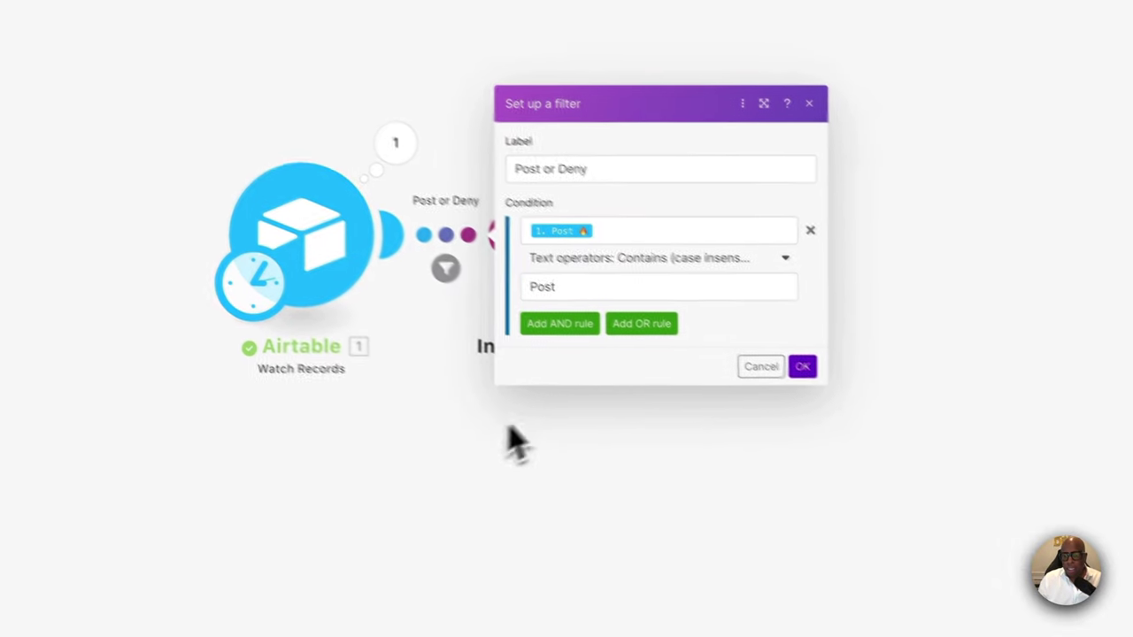
click(751, 367)
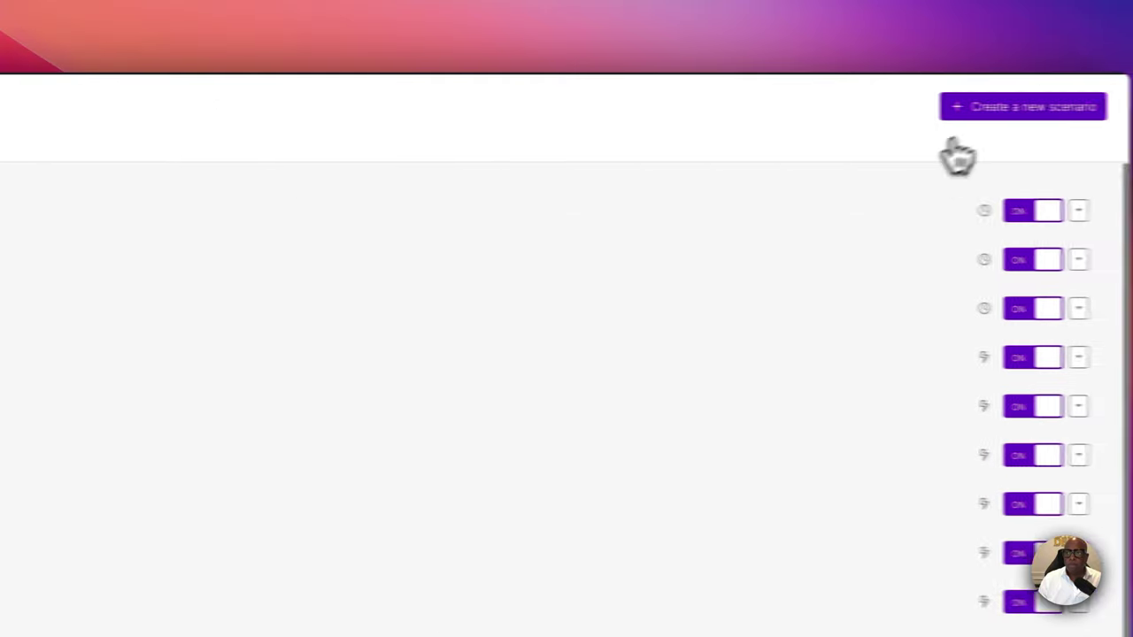
Create a new scenario with an Airtable Watch Records module as its trigger.
click(996, 106)
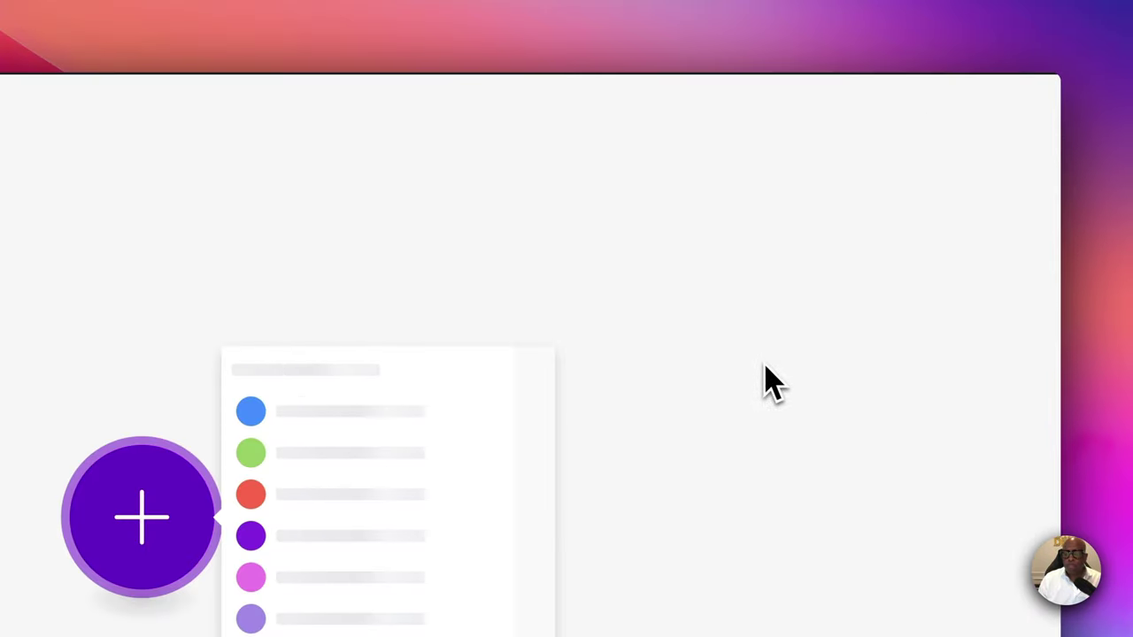
click(729, 437)
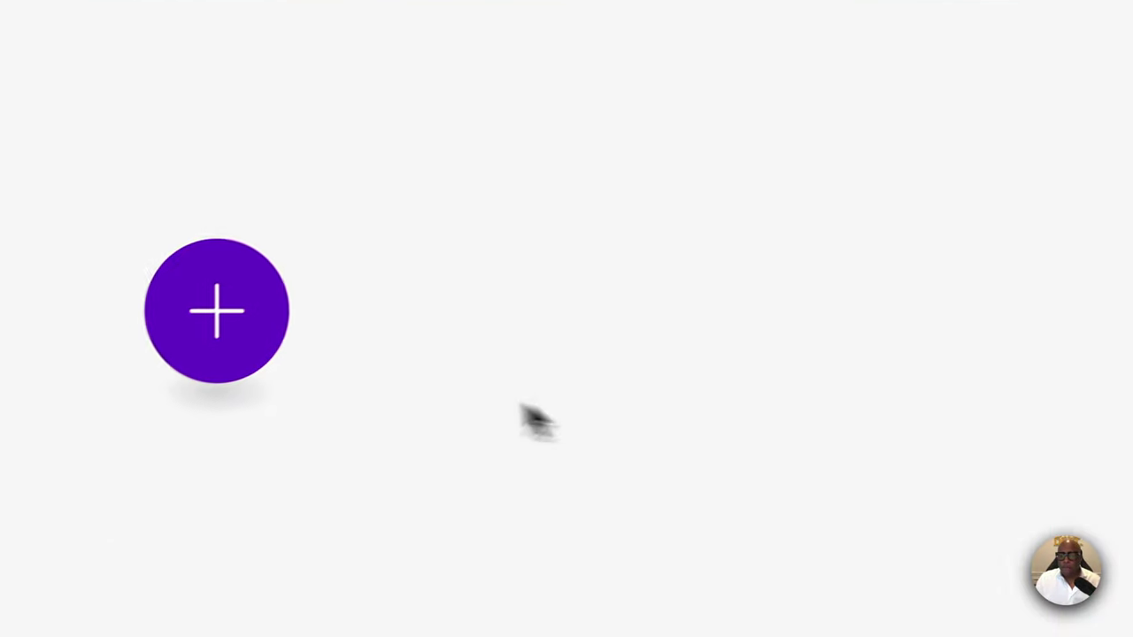
click(258, 348)
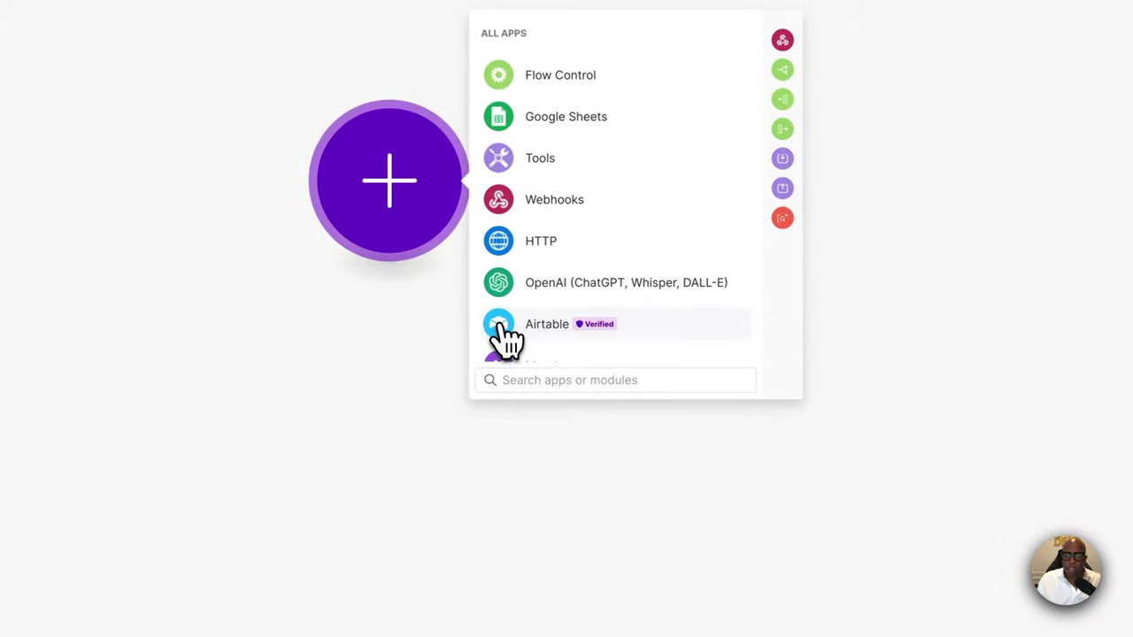
click(501, 333)
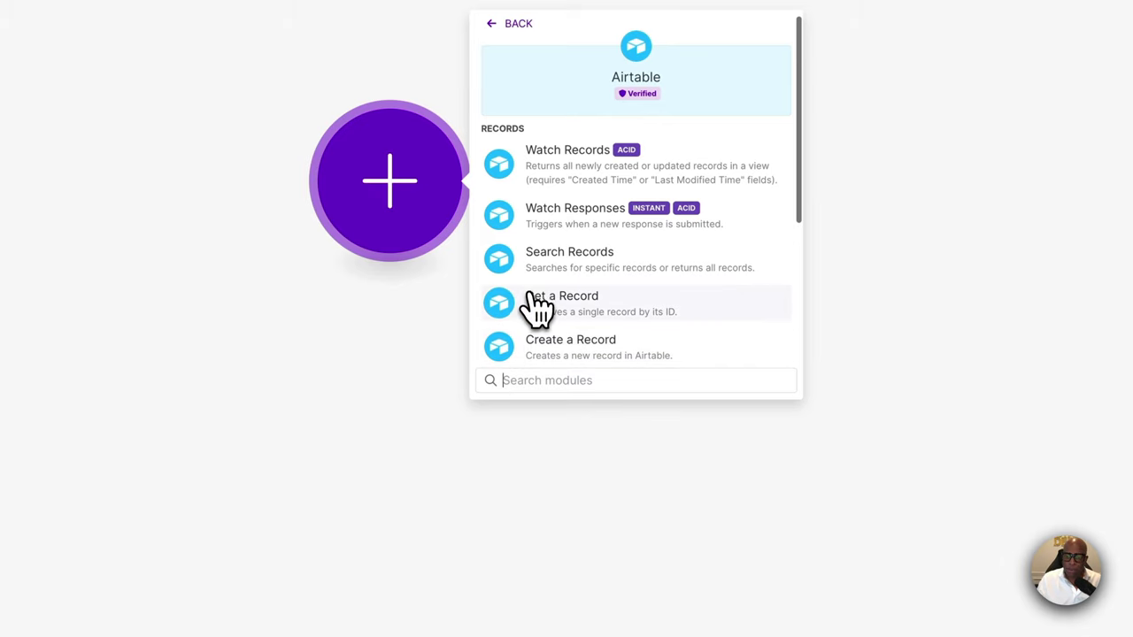
click(554, 182)
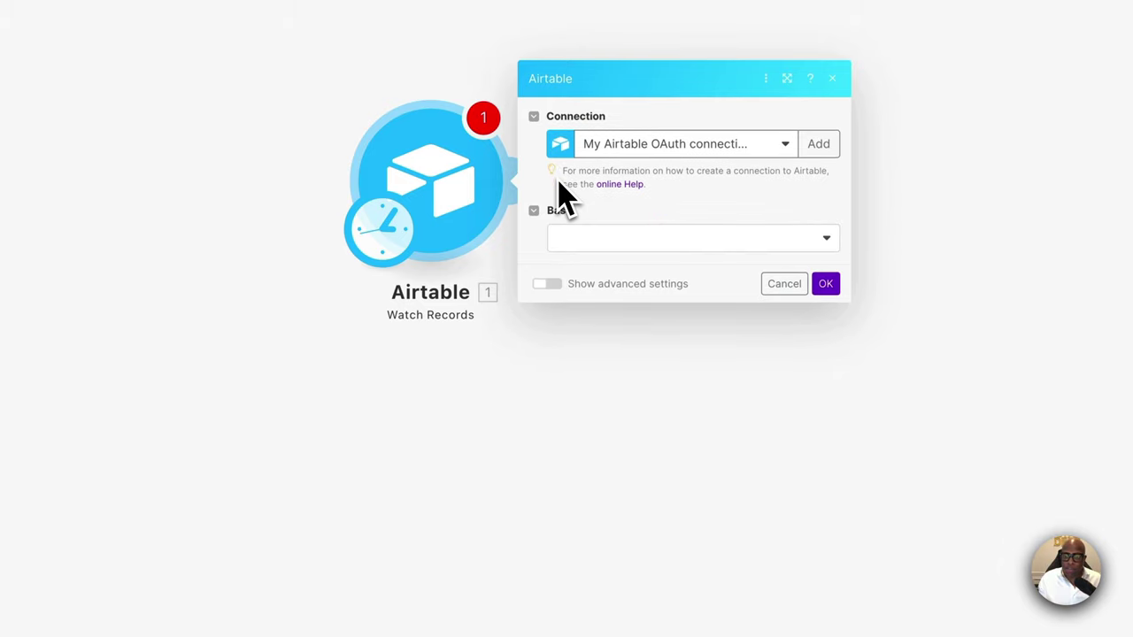
Point the Watch Records module to the Thoughts to Post on Social base and Table 4.
click(719, 239)
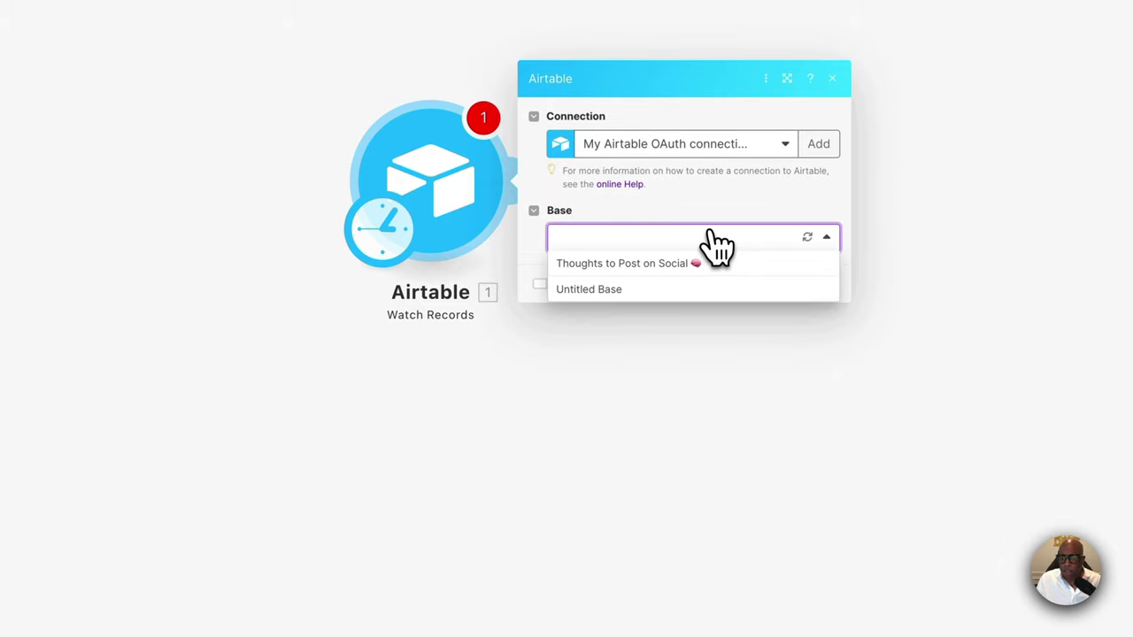
click(591, 263)
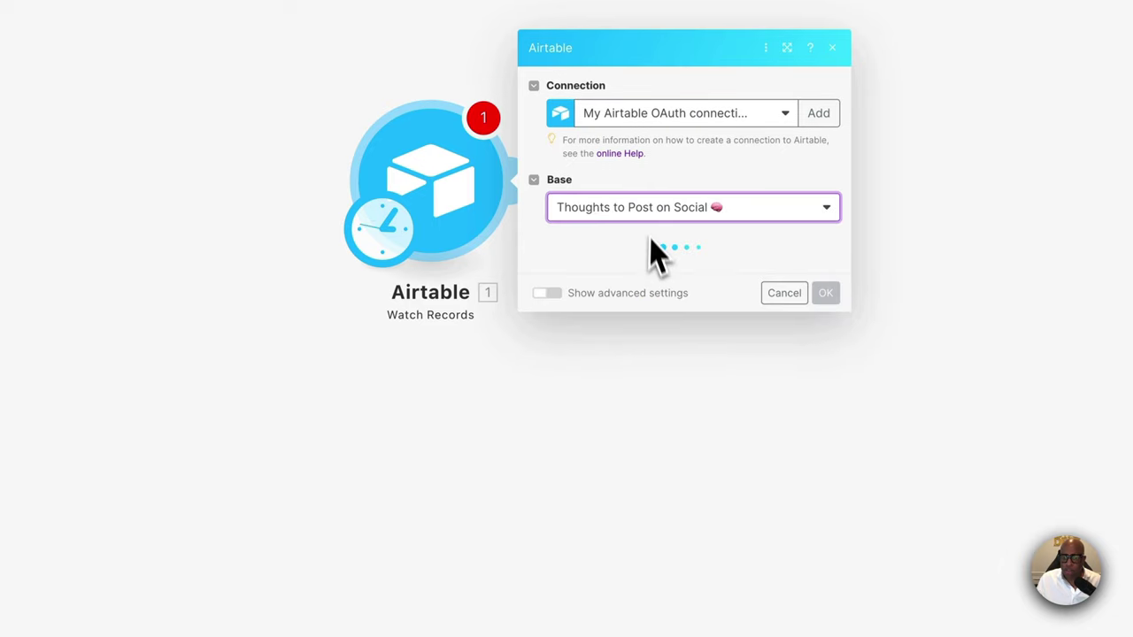
click(602, 274)
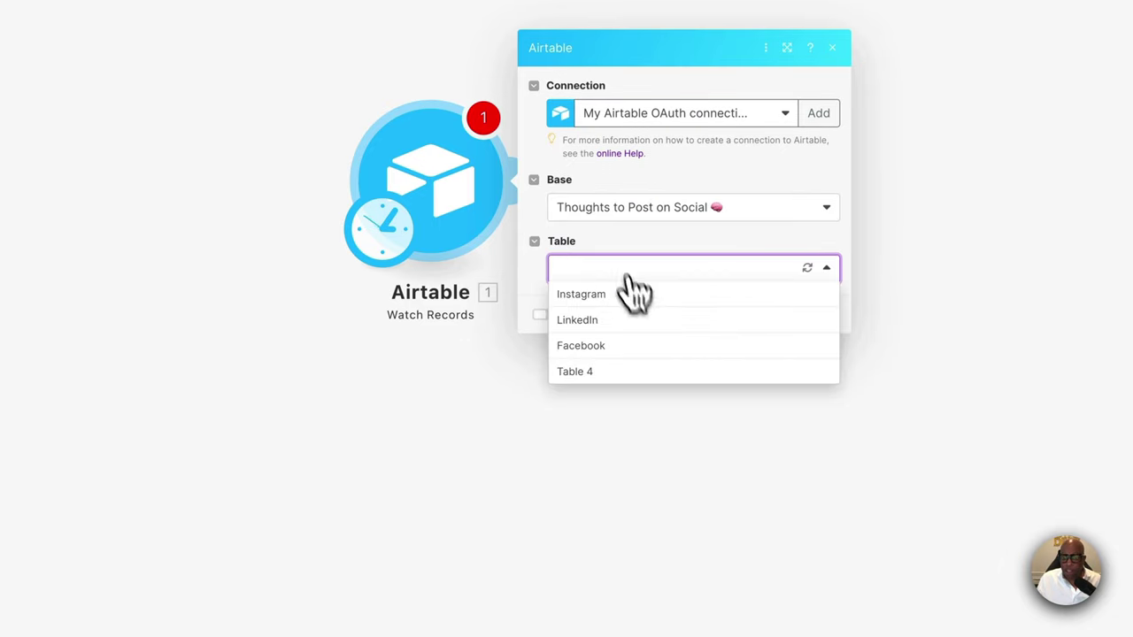
click(579, 372)
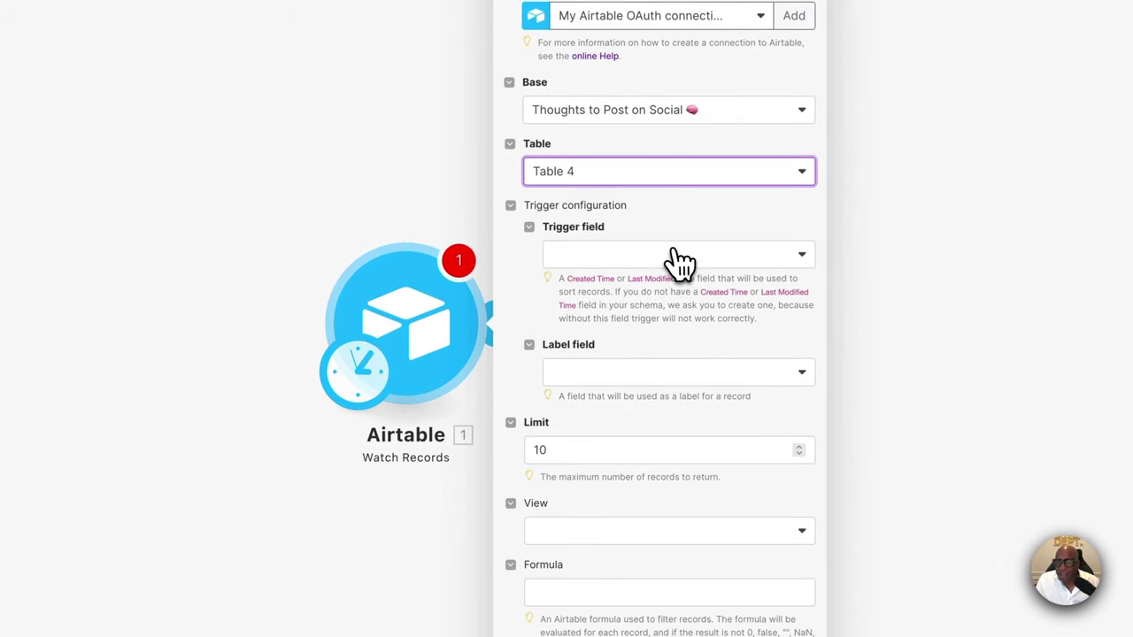
Set the trigger field to Last Modified and the label field to Post, and confirm the Airtable module.
click(680, 259)
click(601, 308)
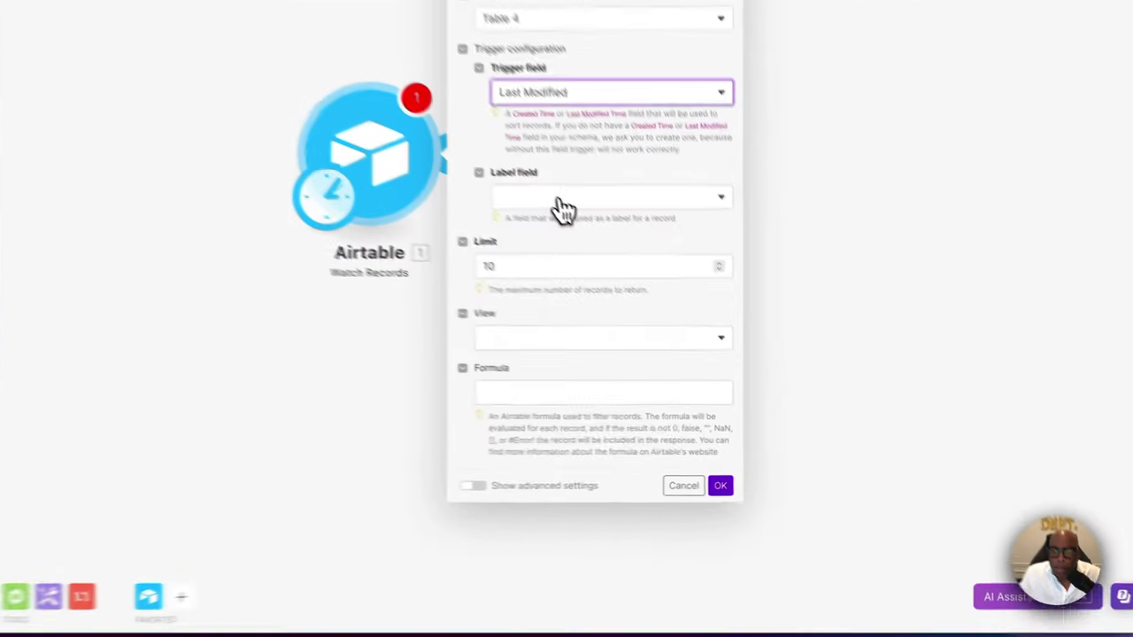
click(704, 327)
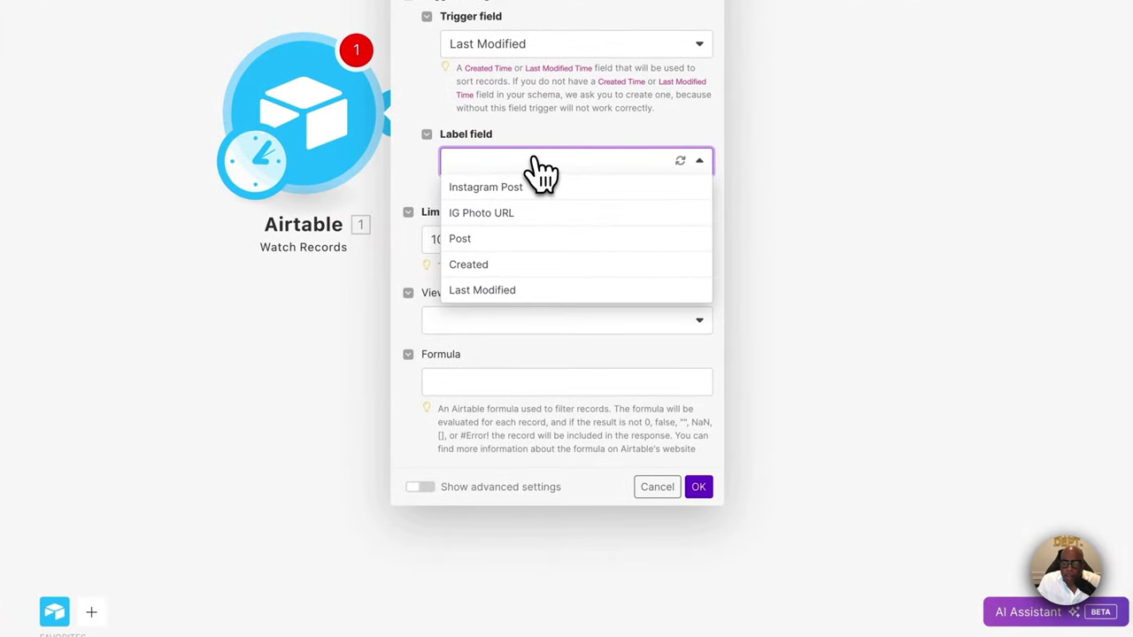
click(460, 239)
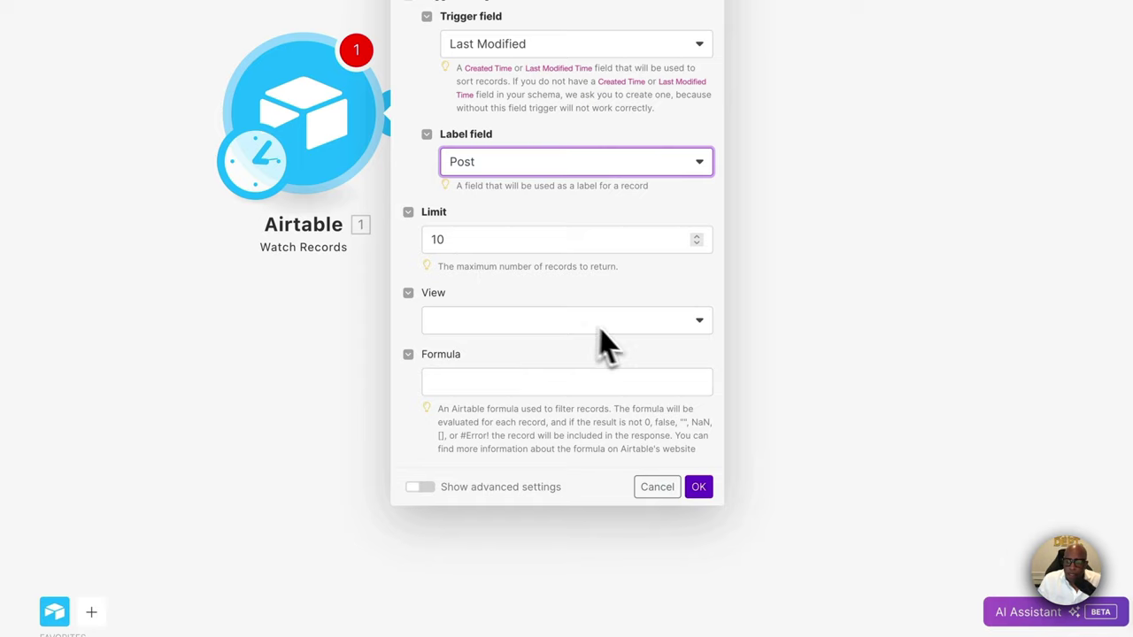
click(699, 489)
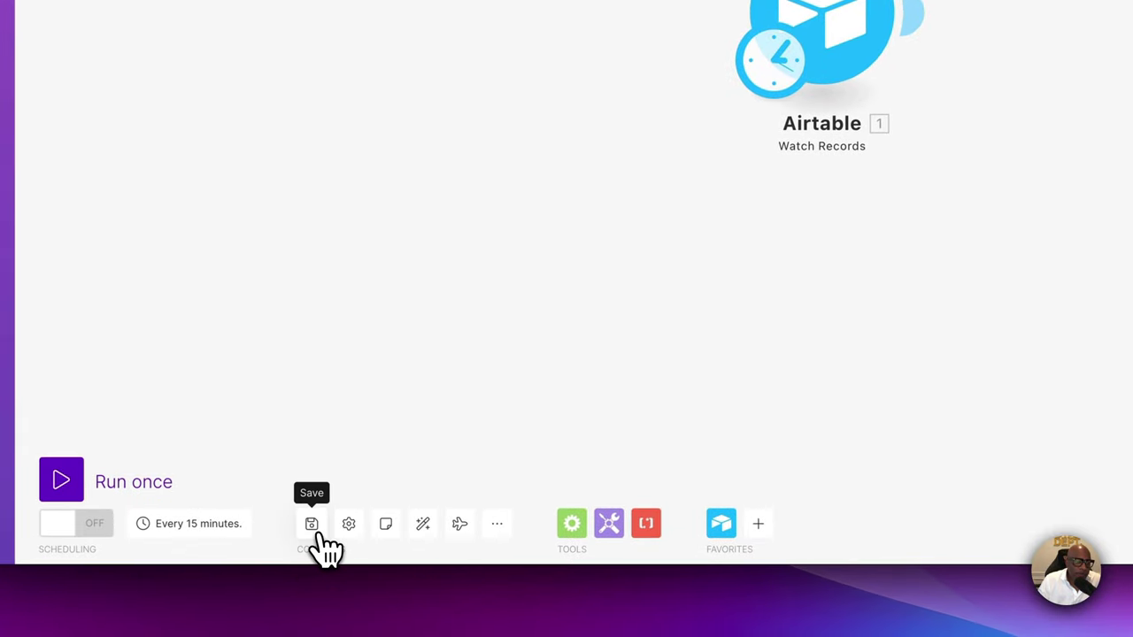
Run the scenario once and check the record bundle in the Airtable module's output.
click(78, 498)
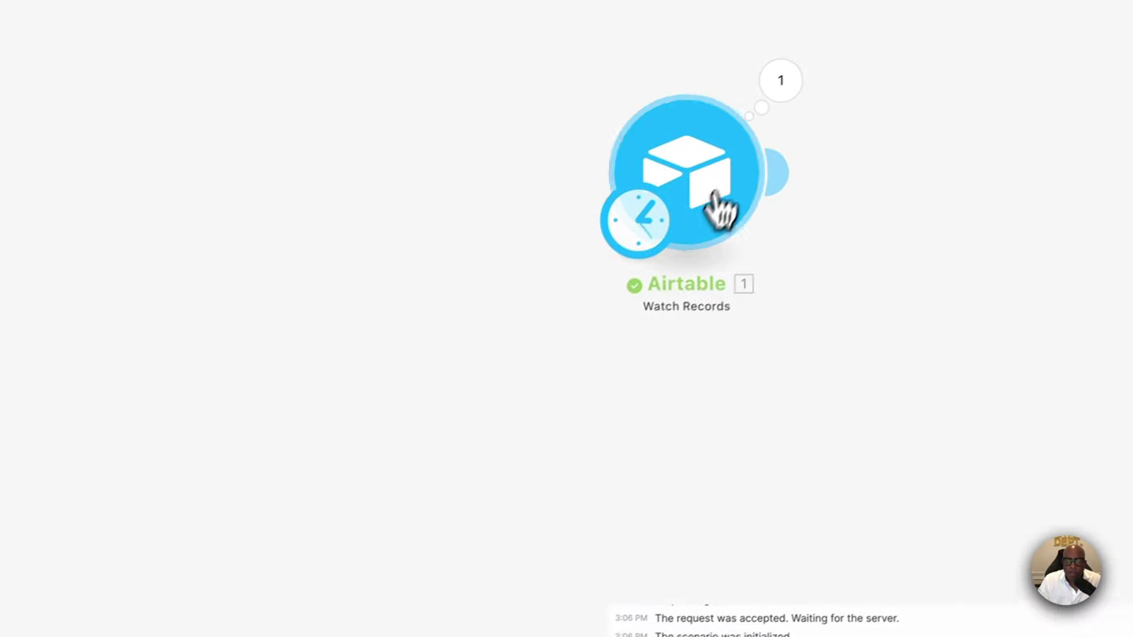
click(744, 97)
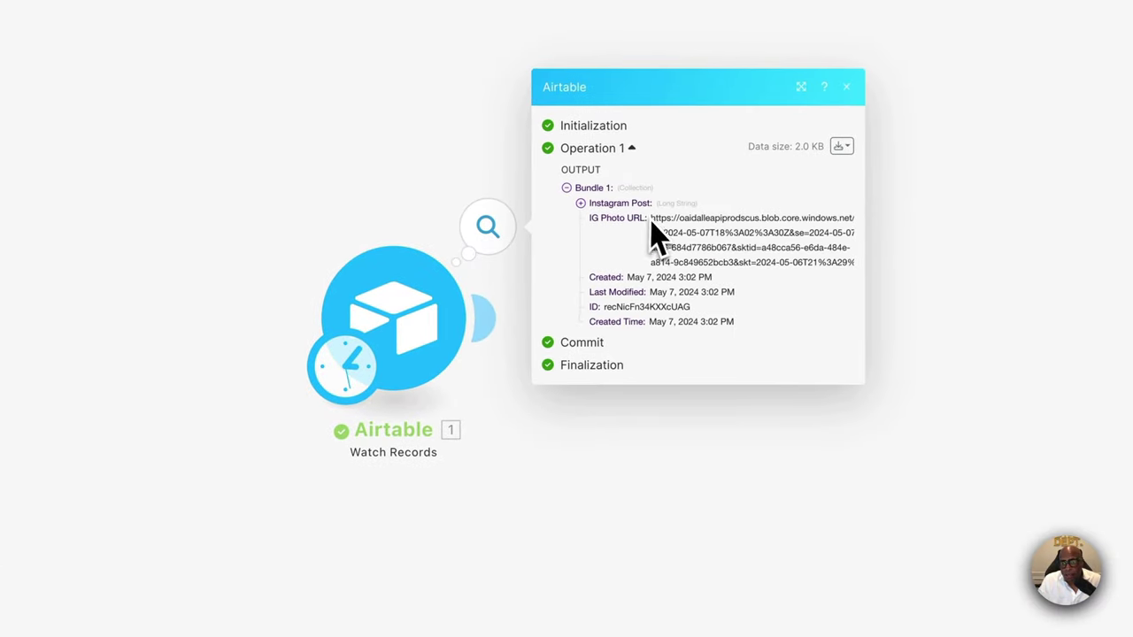
click(610, 398)
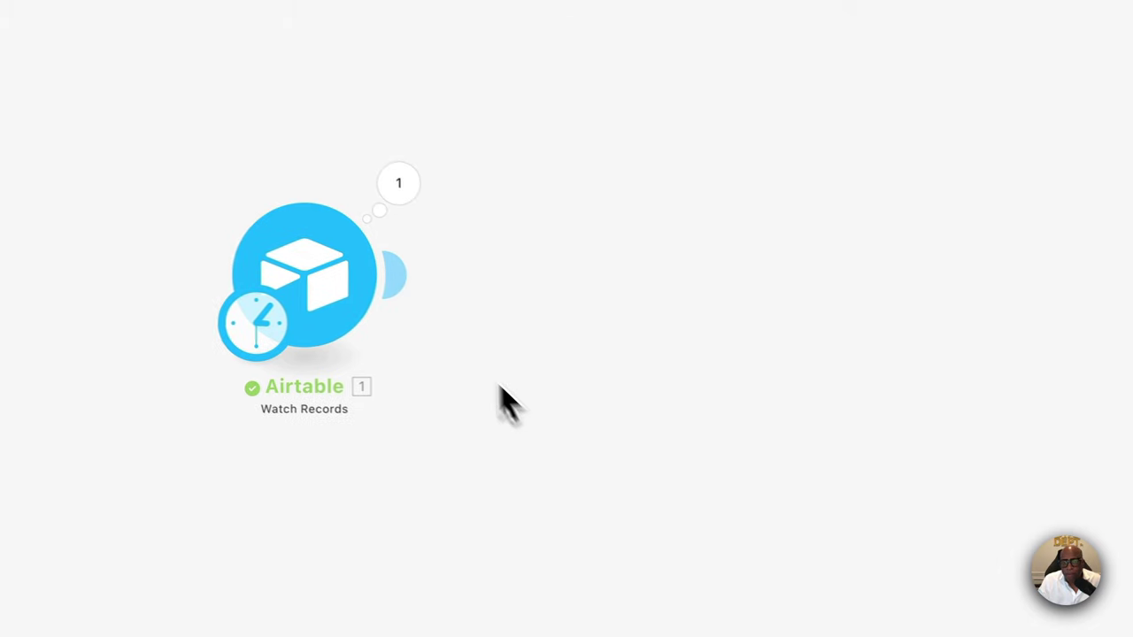
Add an Instagram for Business Create a Photo Post module after the Airtable module.
click(483, 321)
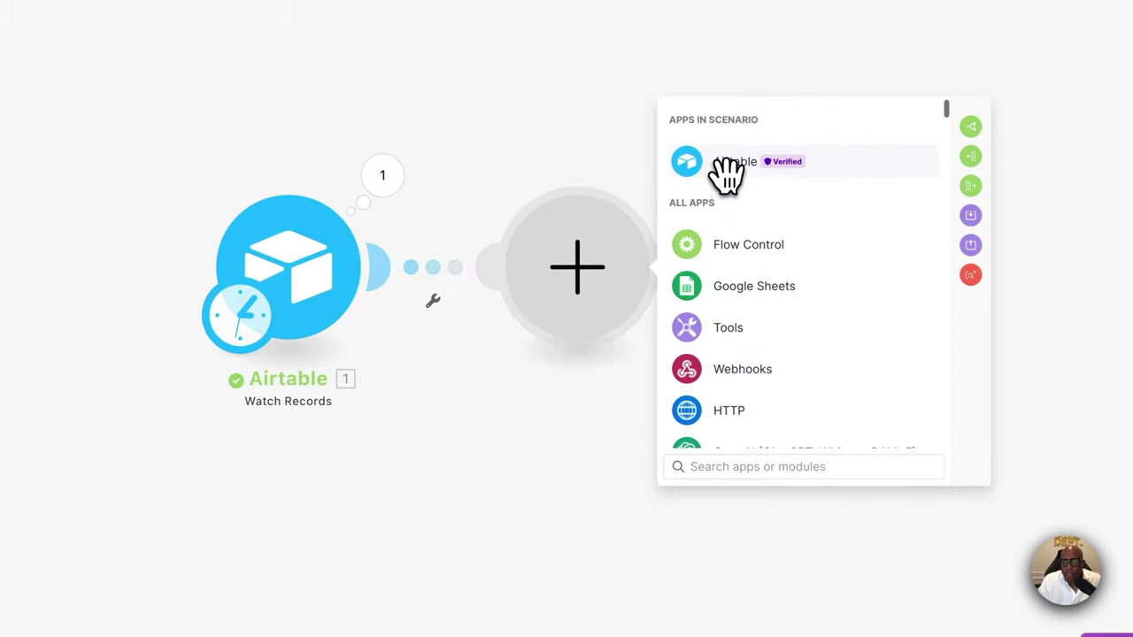
text(inst)
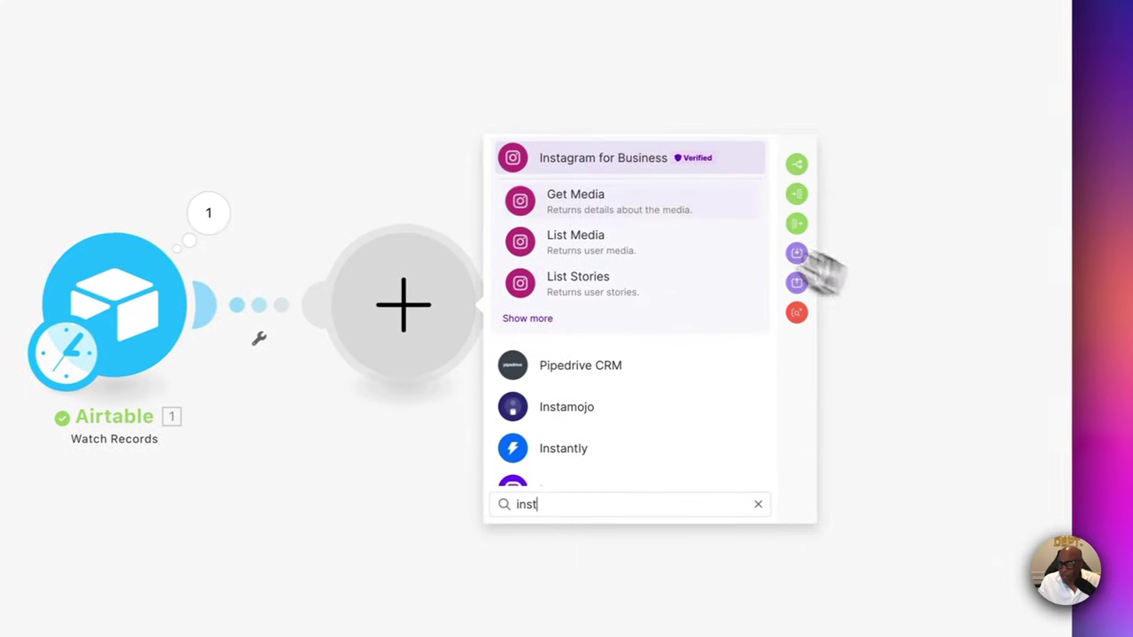
click(605, 159)
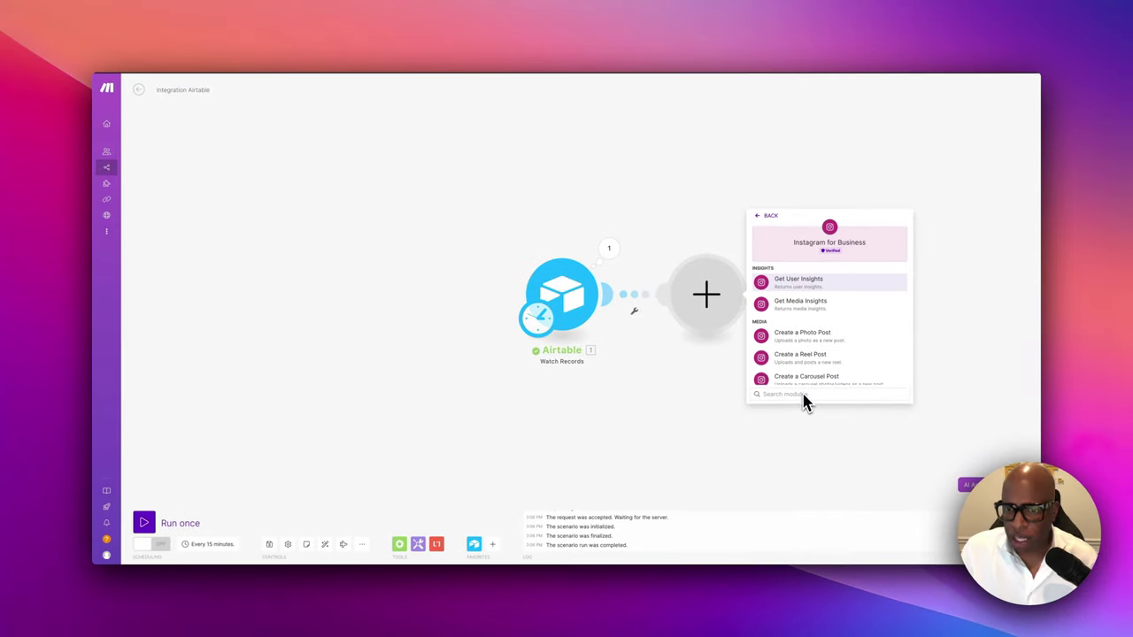
scroll(812, 353, down, 1)
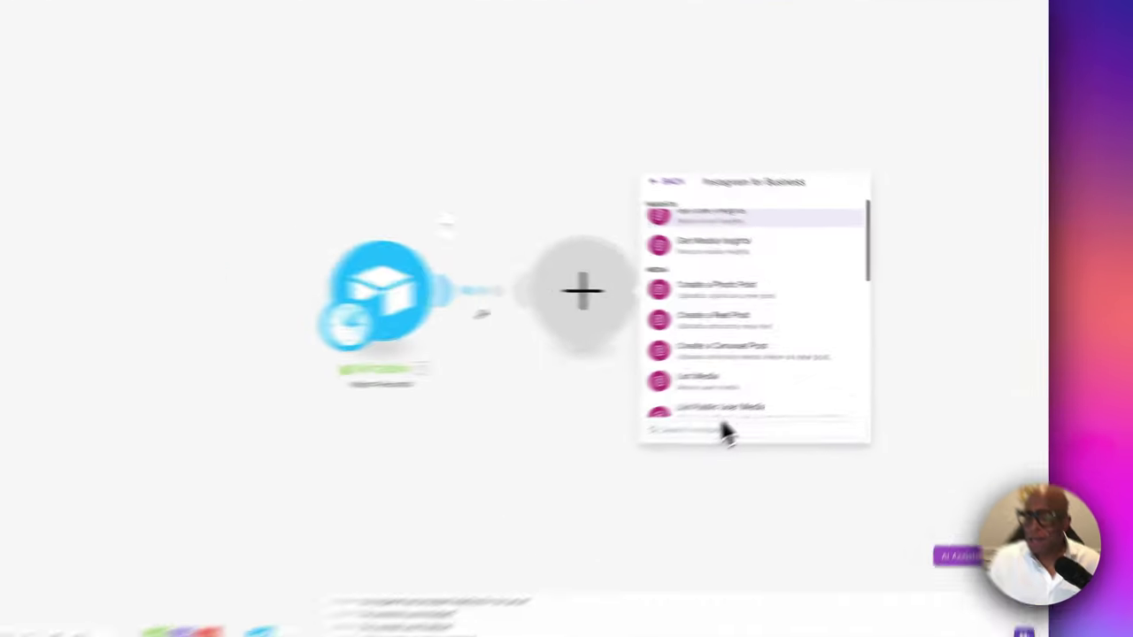
click(585, 486)
text(photo)
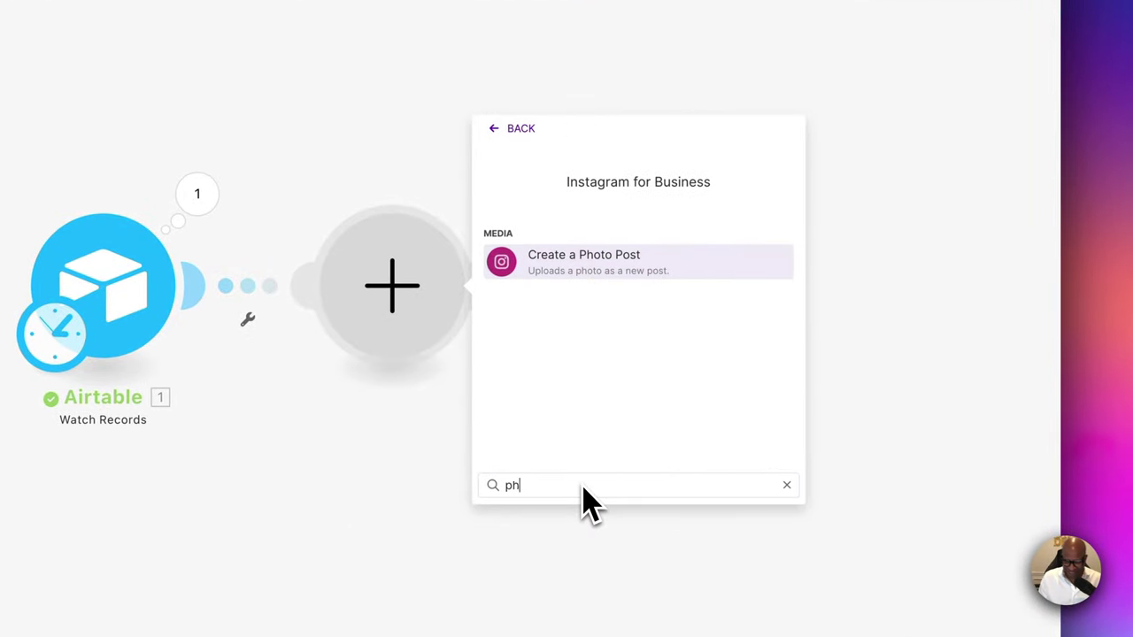
click(704, 282)
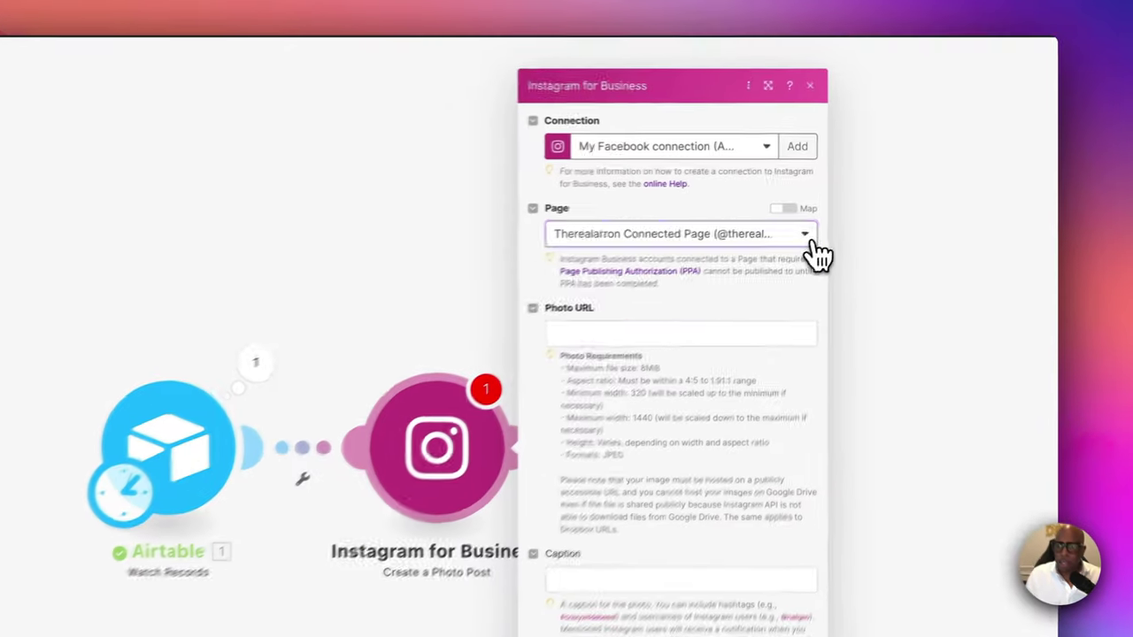
Select the 247 Closers page for the Instagram post and map IG Photo URL as its Photo URL.
click(901, 180)
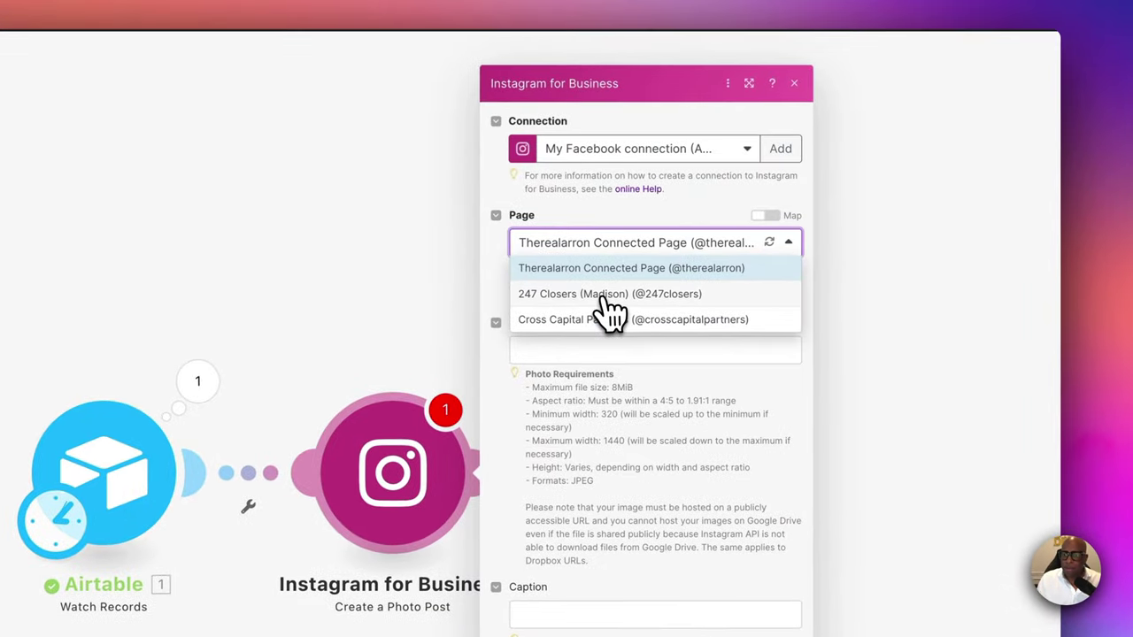
click(606, 293)
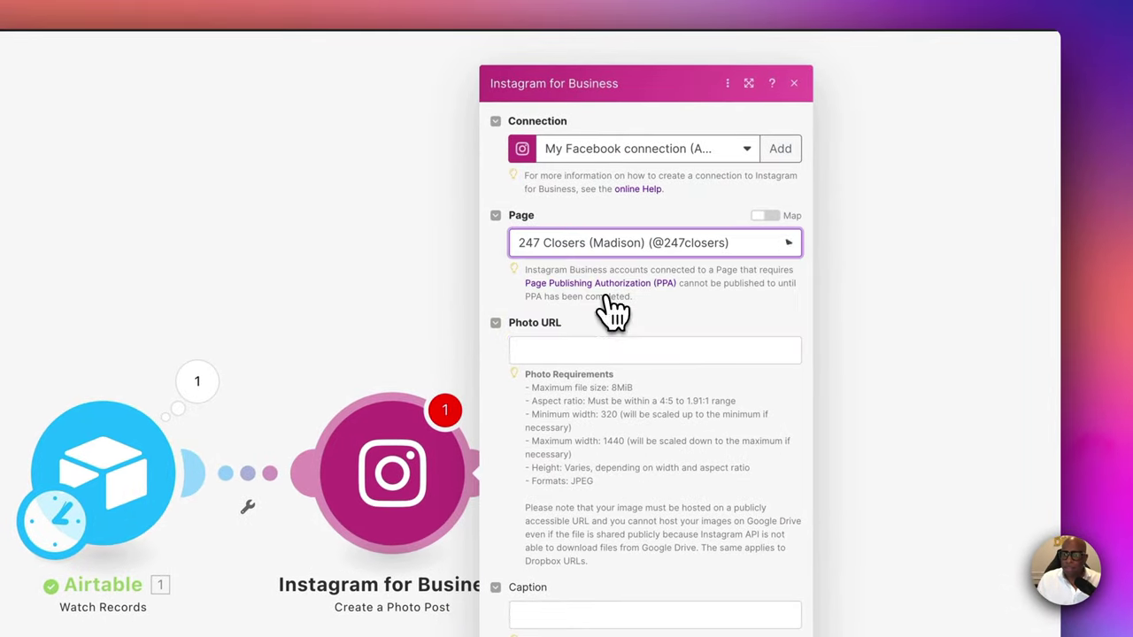
click(576, 350)
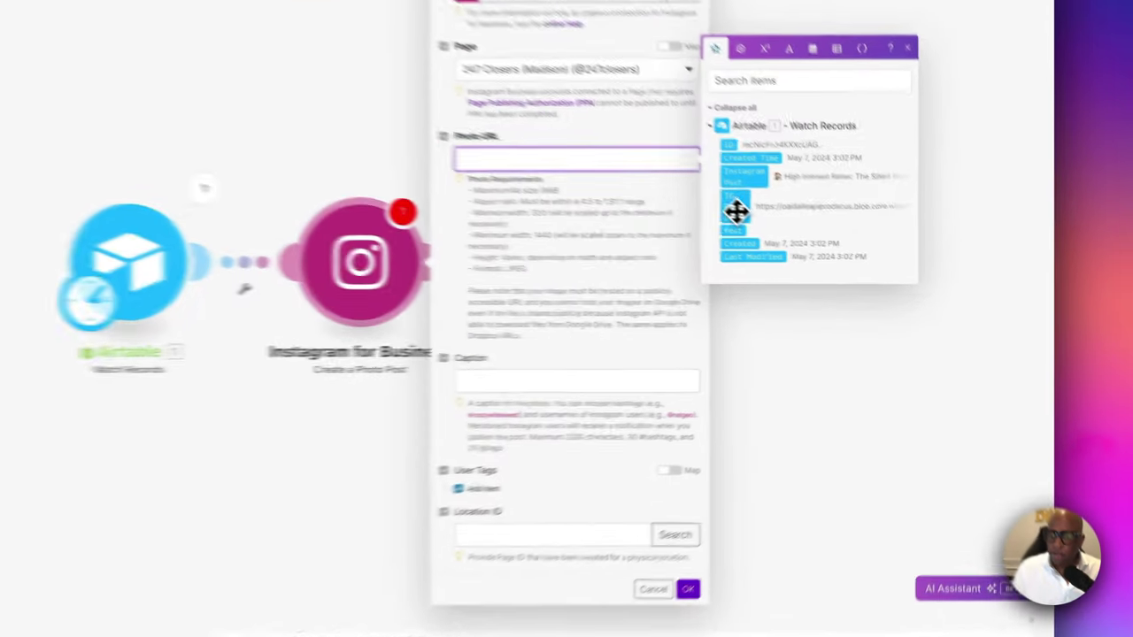
click(847, 252)
Map the Airtable Instagram Post field as the caption and confirm the Instagram module.
click(739, 362)
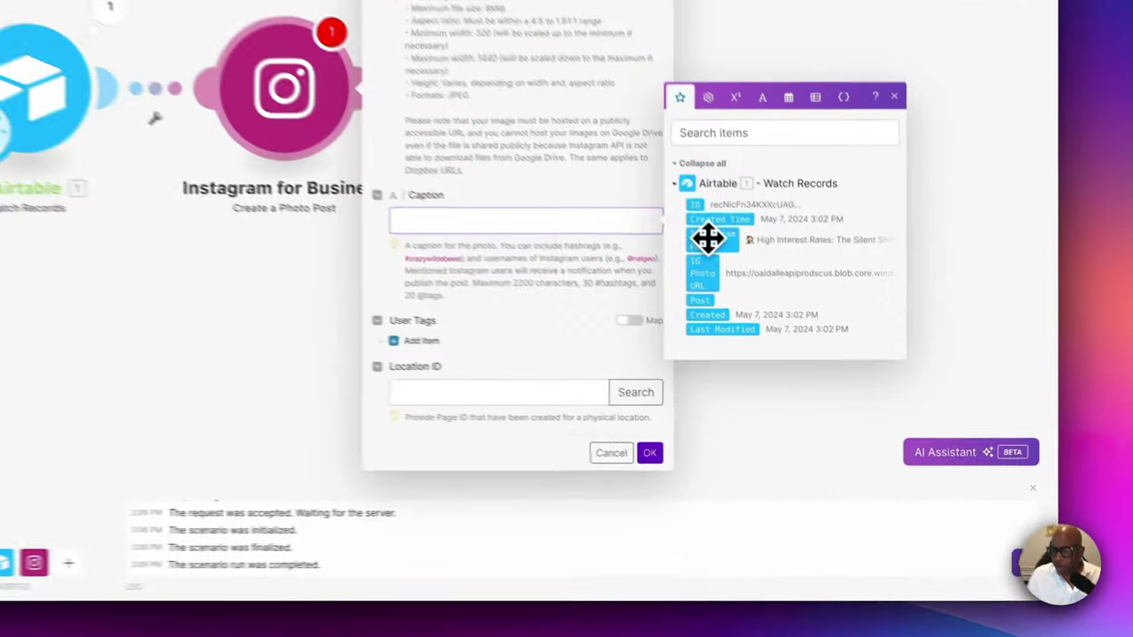
click(847, 370)
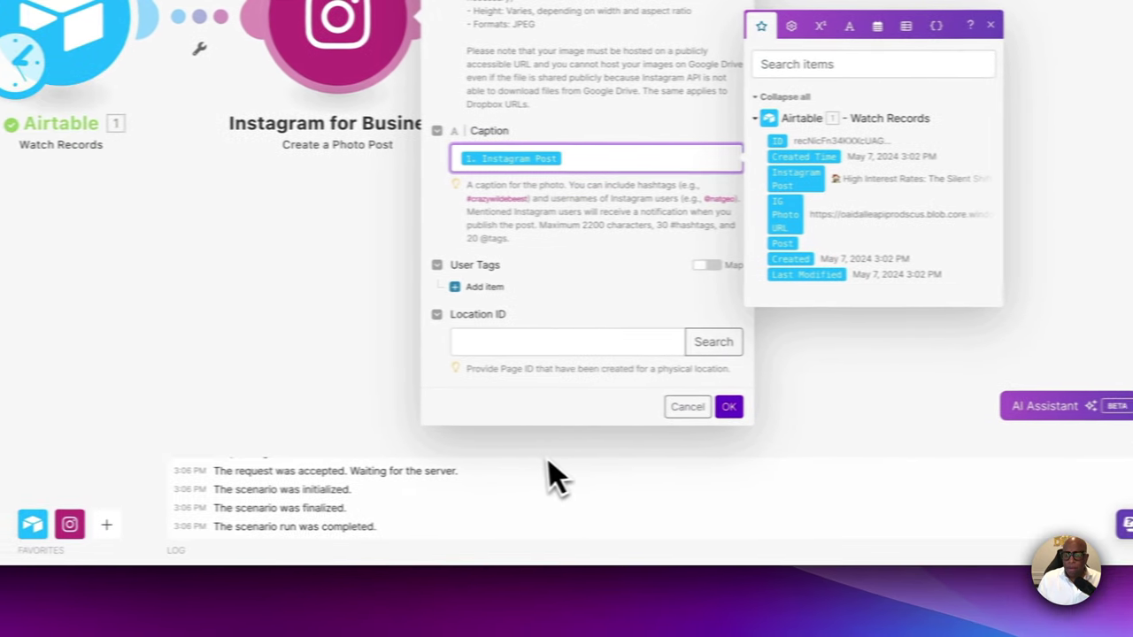
click(758, 407)
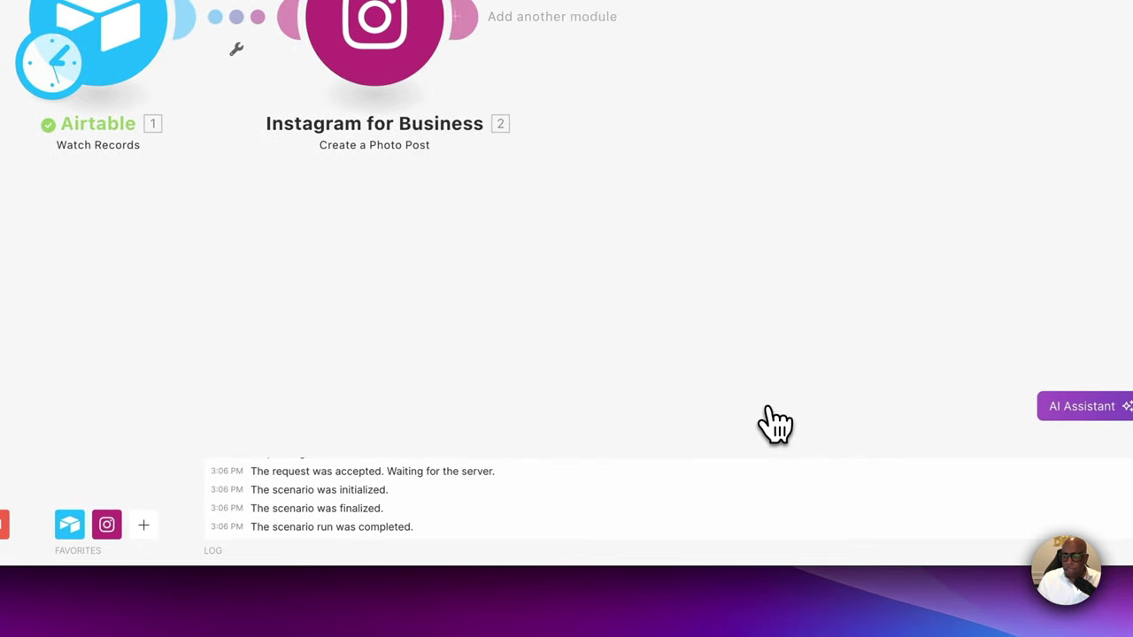
Set up a filter between the Airtable and Instagram modules with the Airtable Post field as its condition.
click(236, 49)
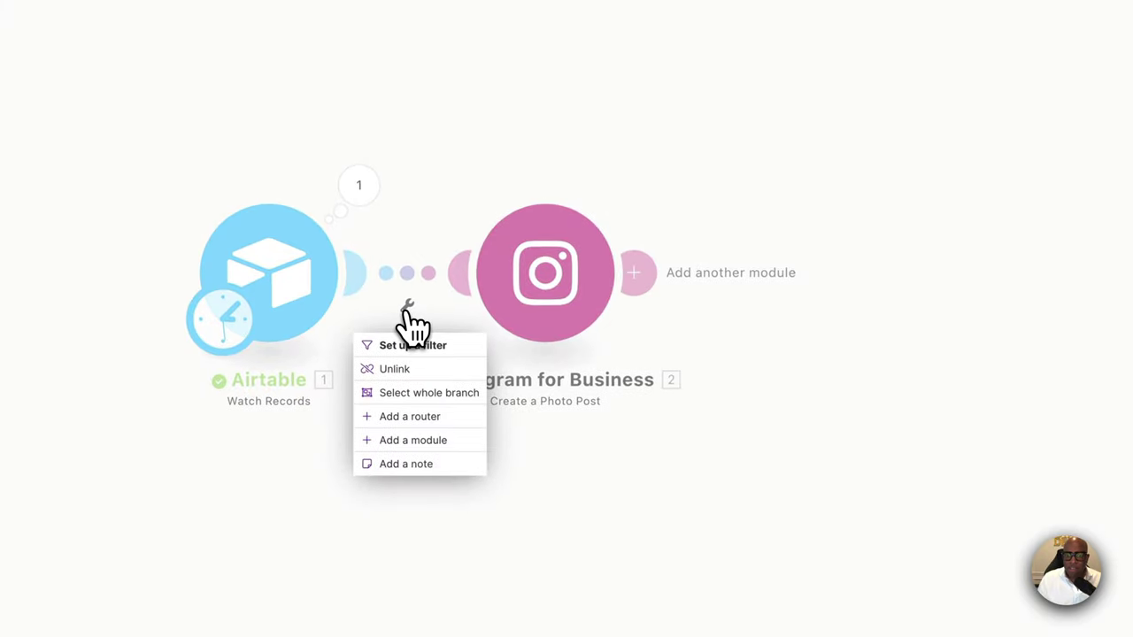
click(400, 350)
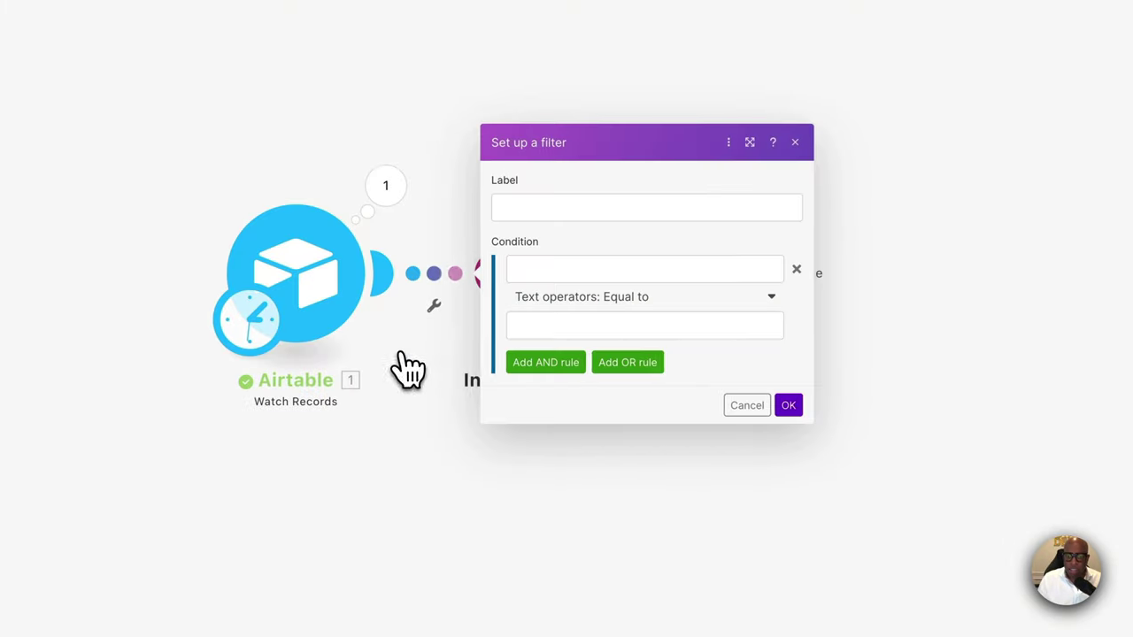
click(578, 275)
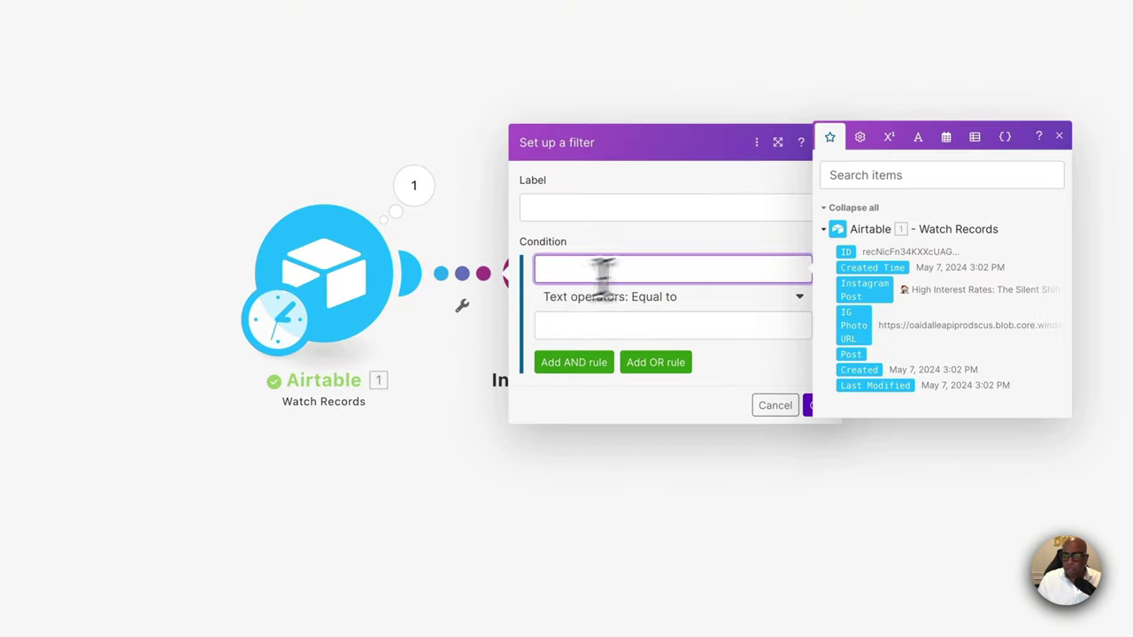
click(851, 354)
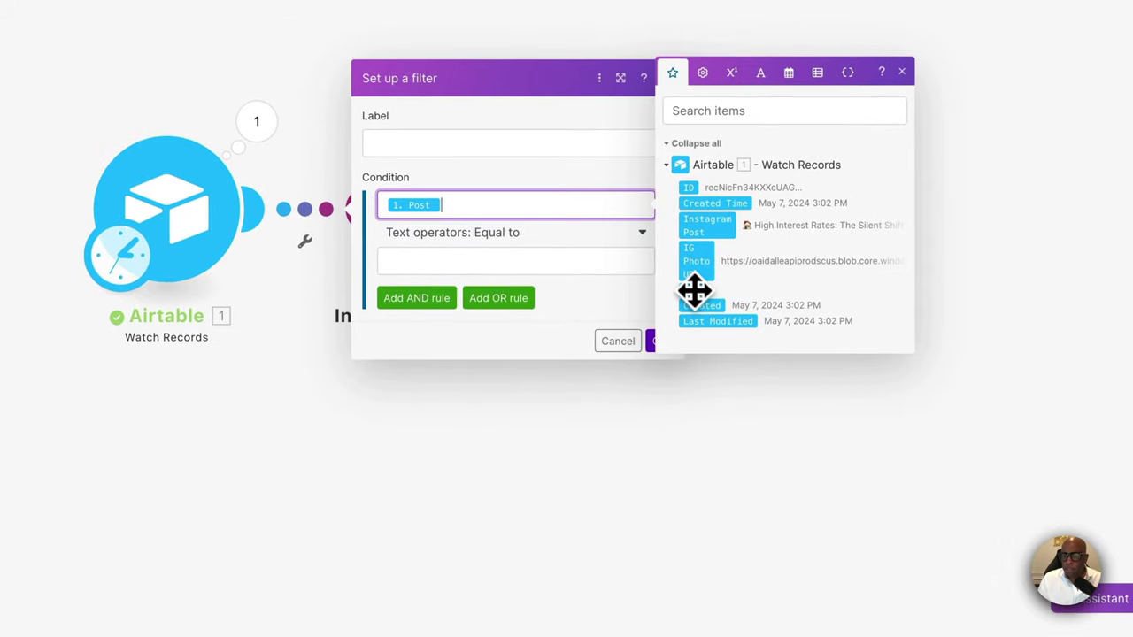
Set the filter's operator to Contains (case insensitive) and its comparison value to Post.
click(648, 242)
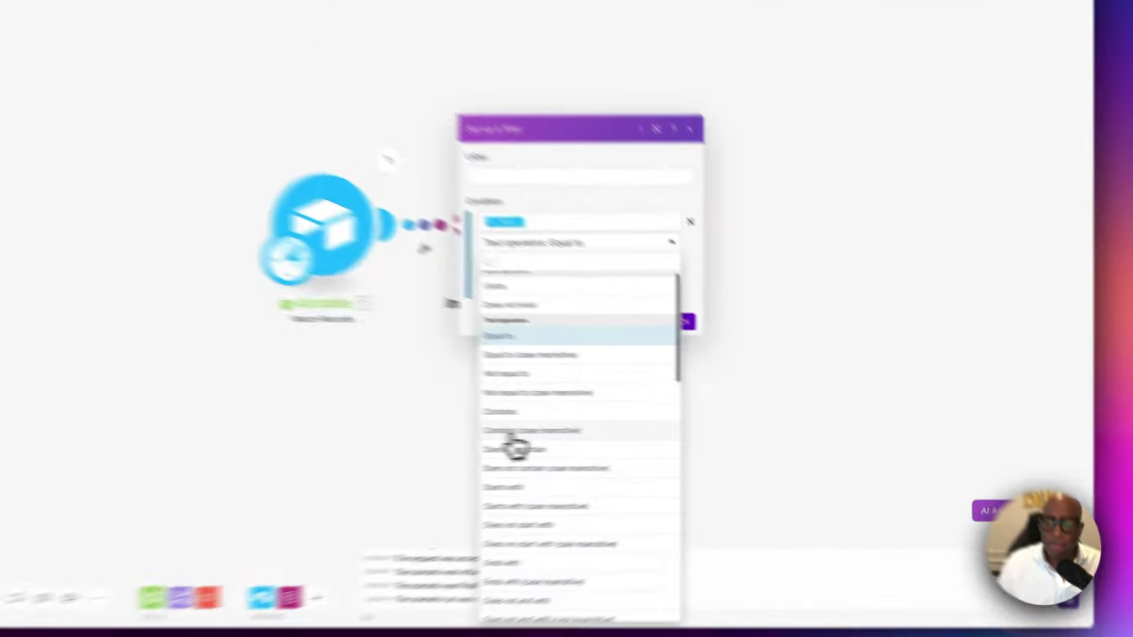
click(650, 431)
click(660, 319)
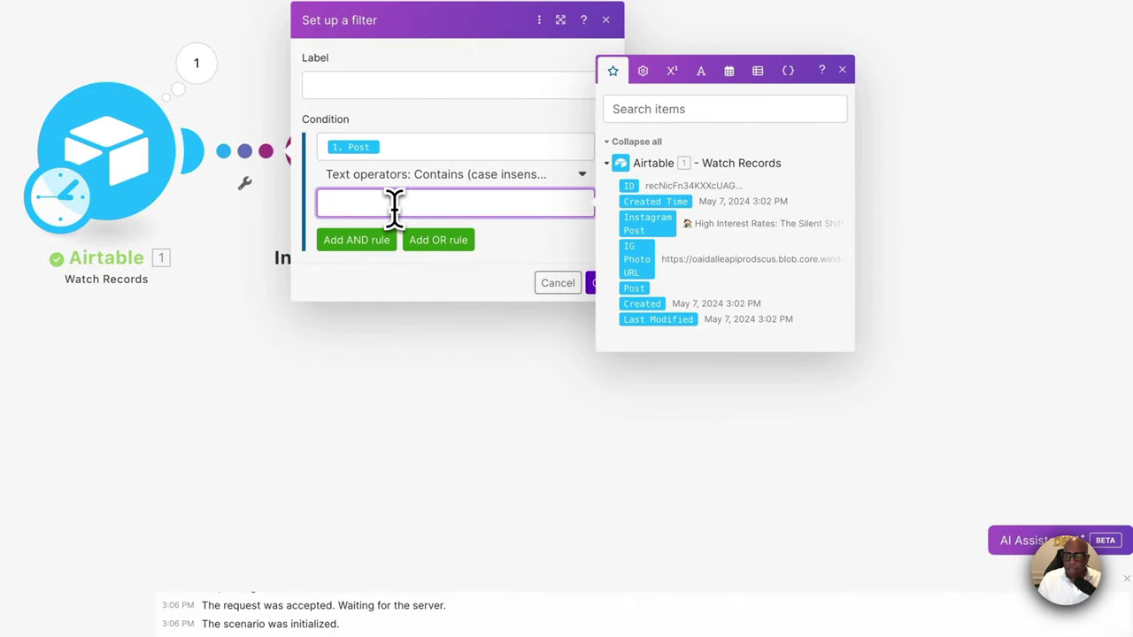
click(1017, 292)
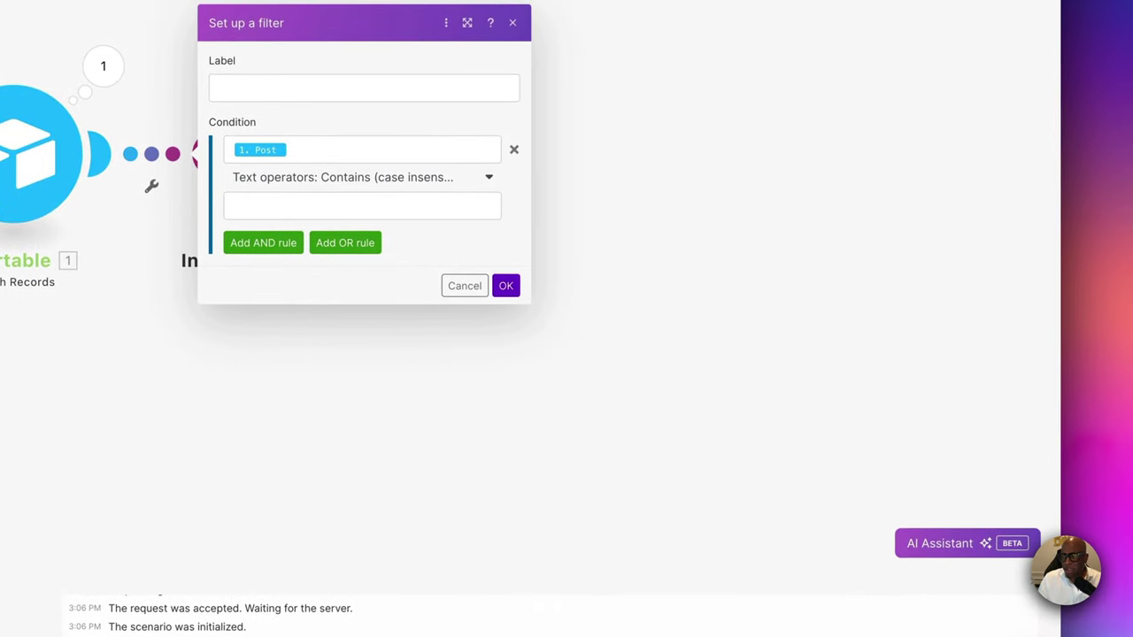
click(431, 211)
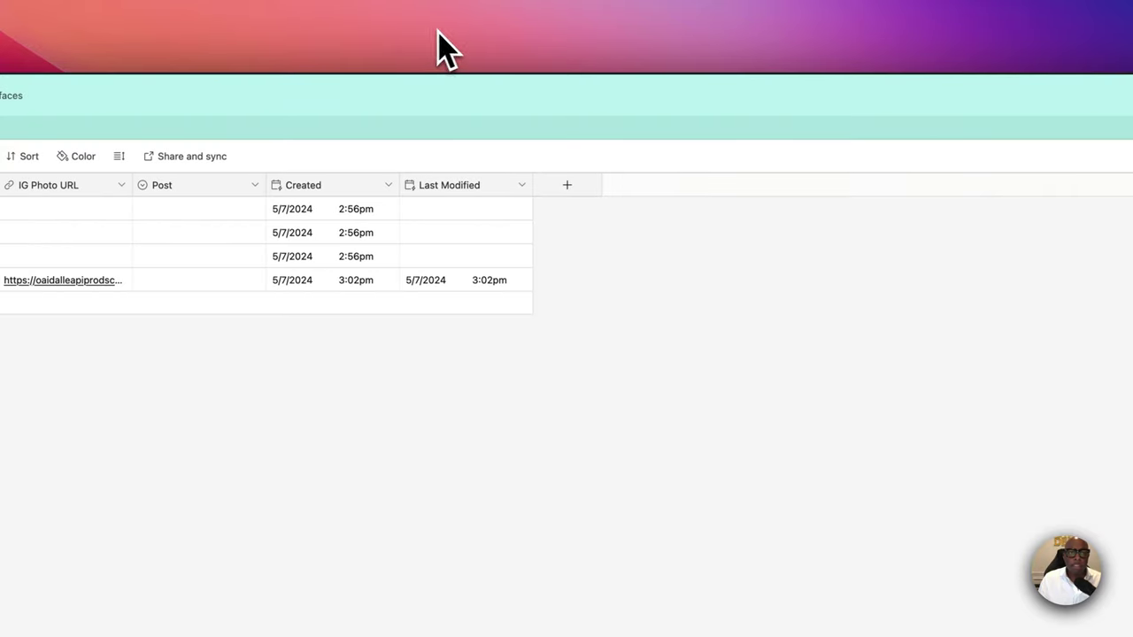
Switch to Airtable Table 4, review the Post field's select options, and set record 4's Post value to Deny.
click(172, 281)
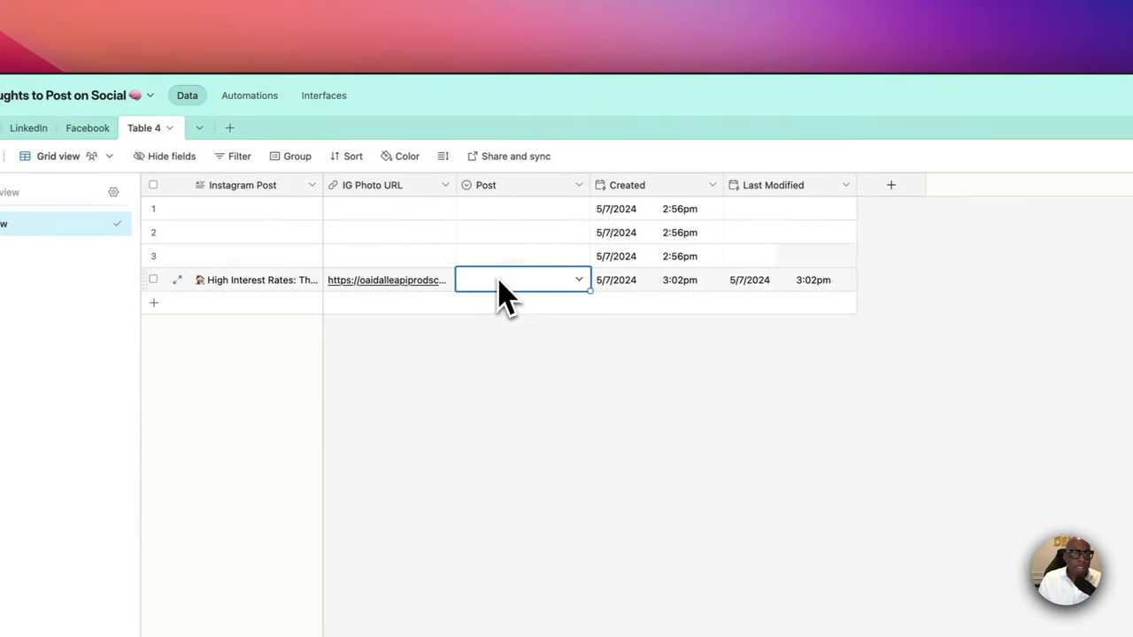
click(527, 188)
right_click(527, 188)
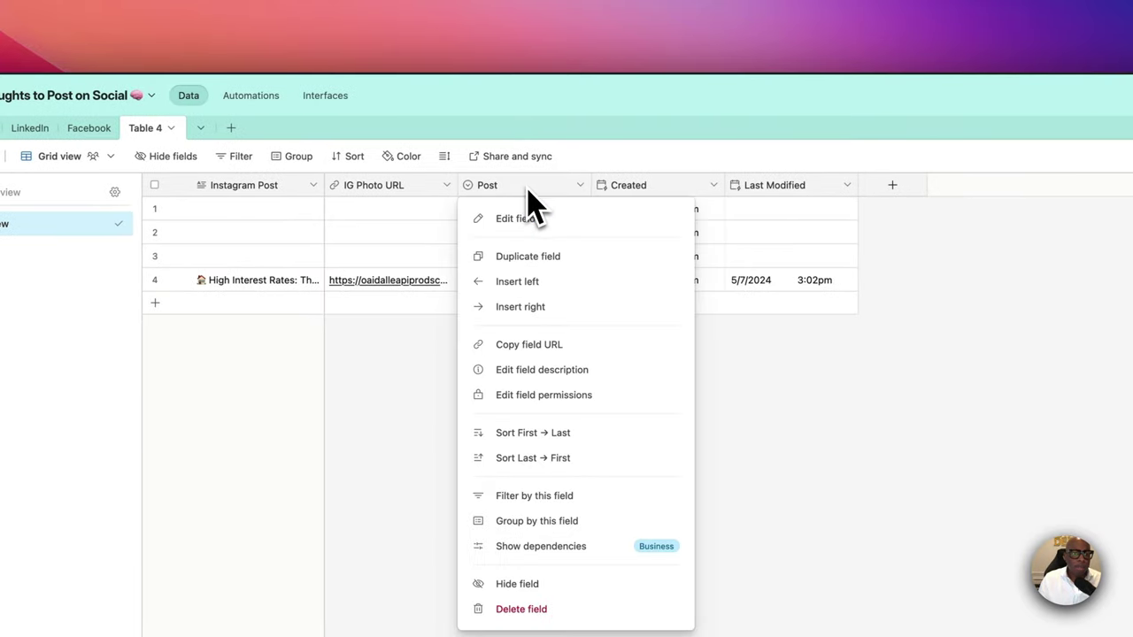
click(531, 220)
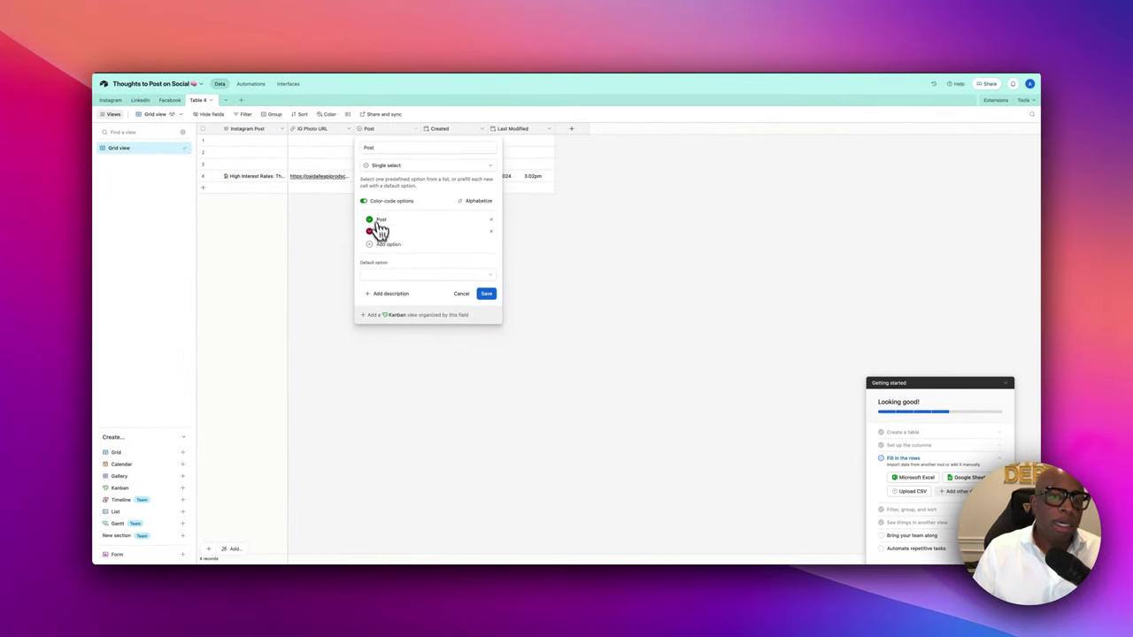
click(594, 286)
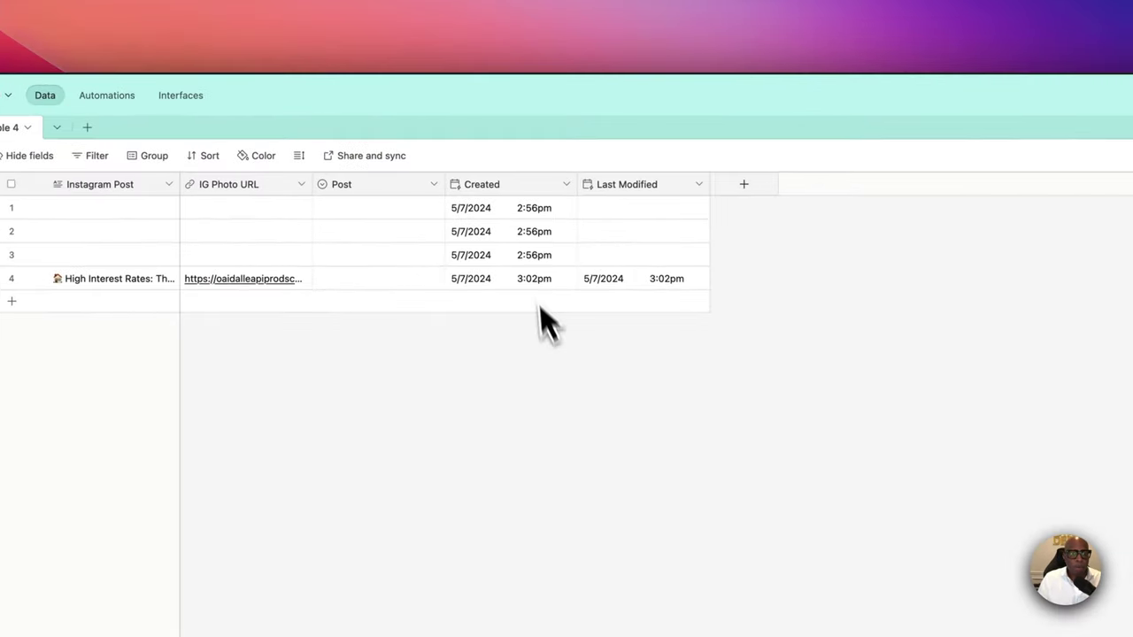
click(435, 284)
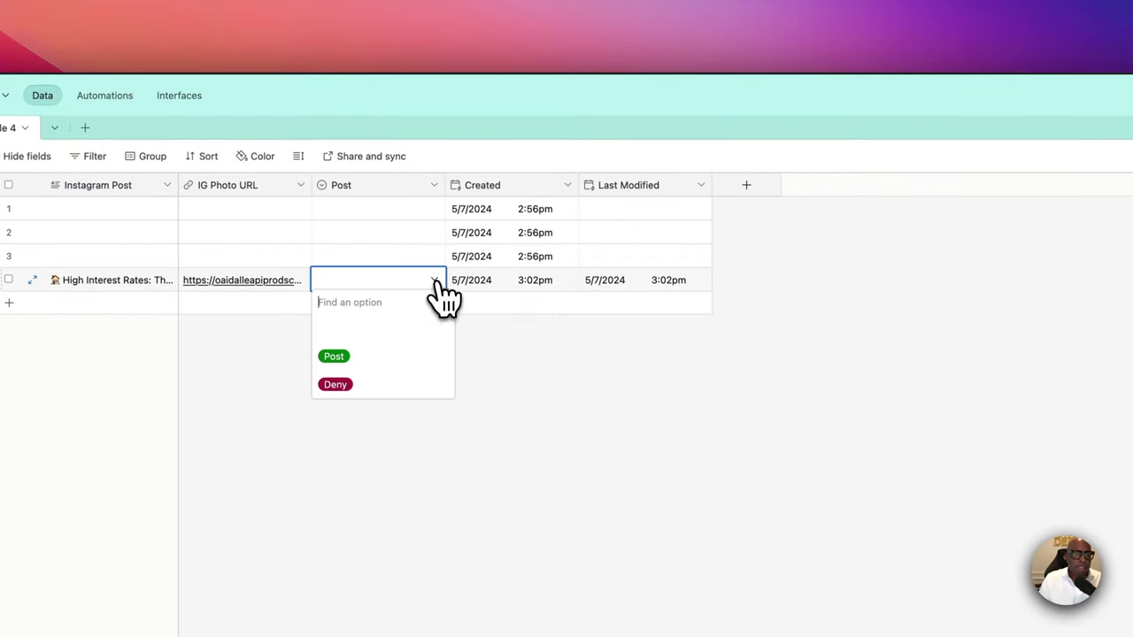
click(354, 380)
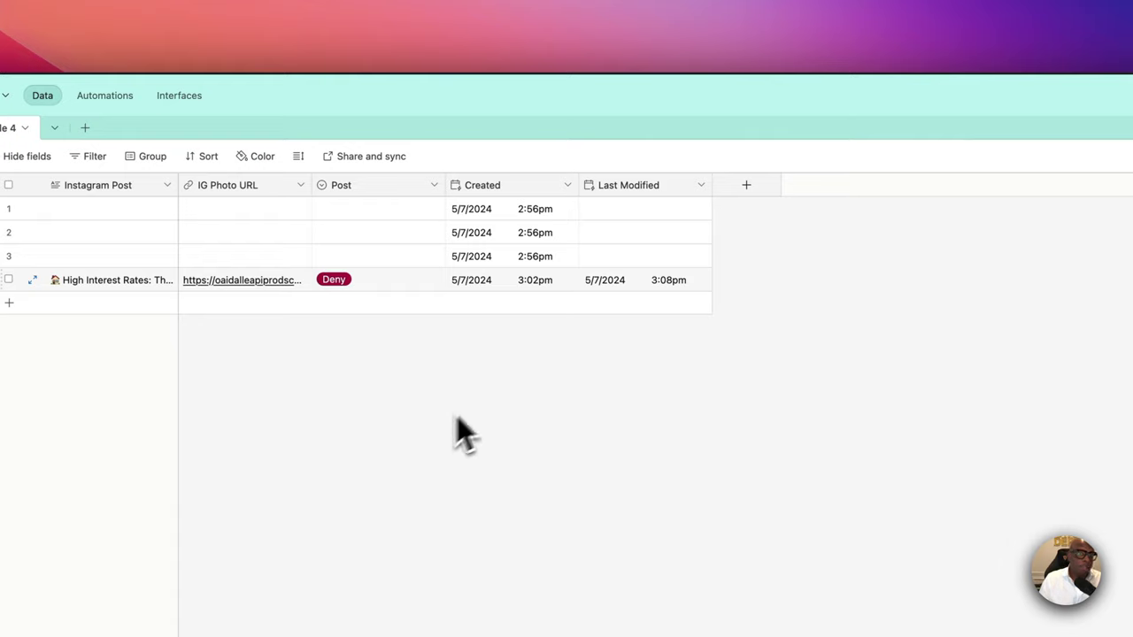
scroll(425, 292, right, 2)
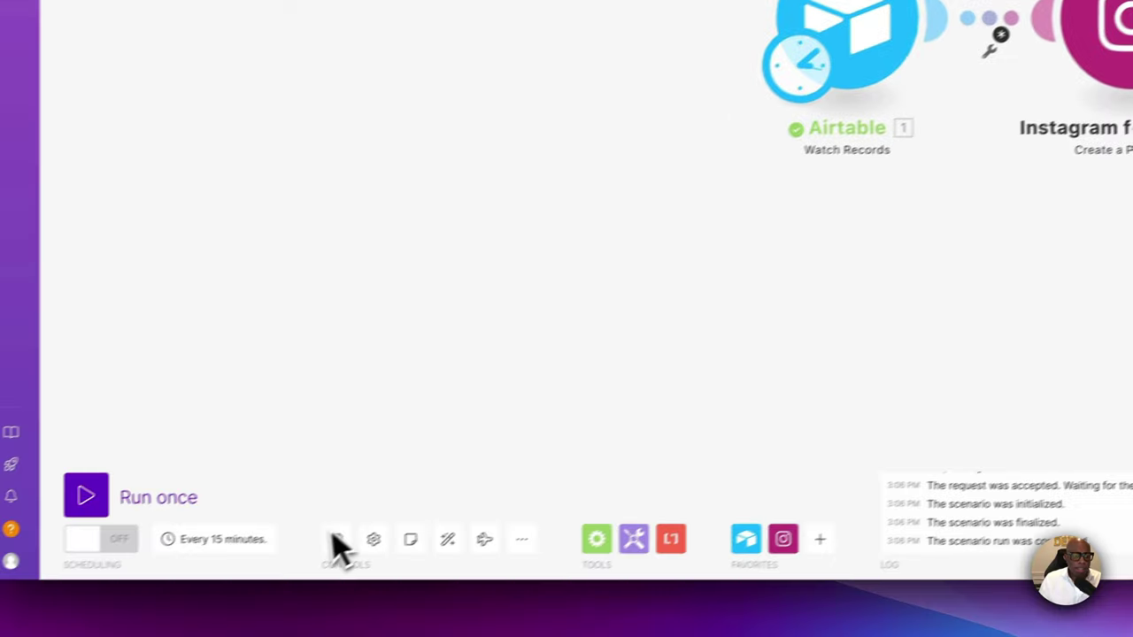
Label the filter between the Make scenario's modules Post of Deny, confirm it and dismiss the save message.
click(338, 541)
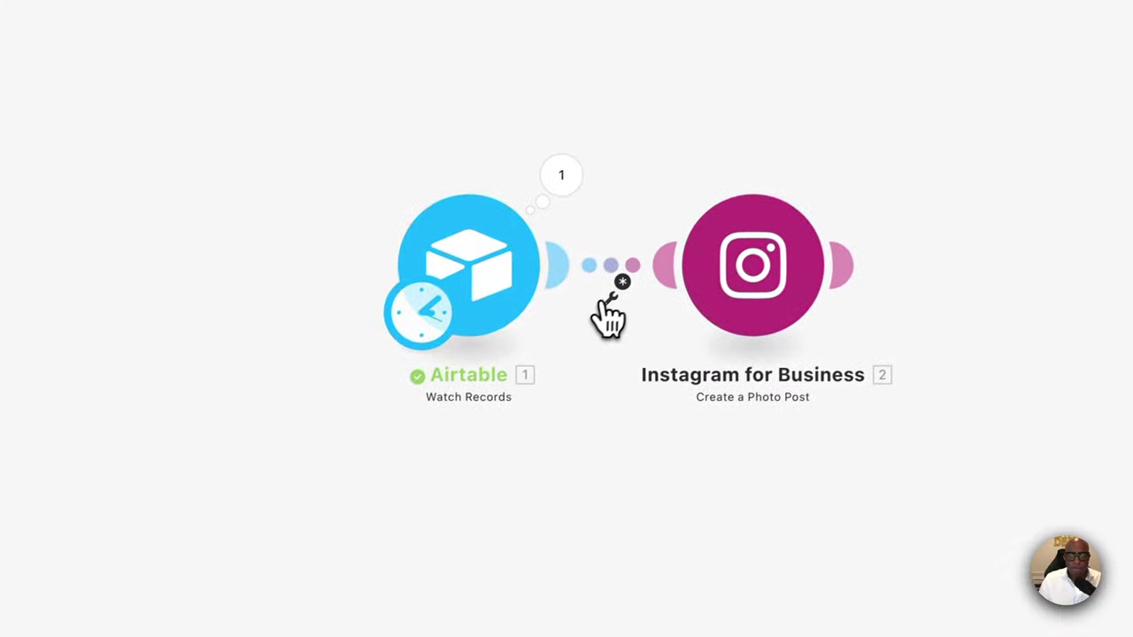
click(607, 303)
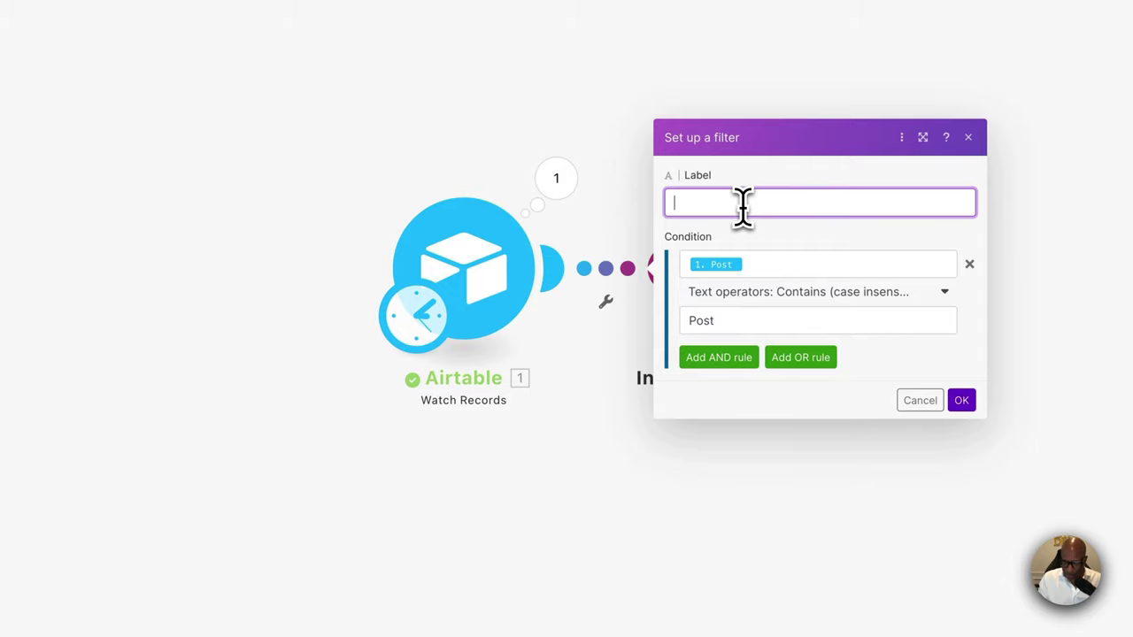
text(Pop)
key(BackSpace)
text(st of Deny)
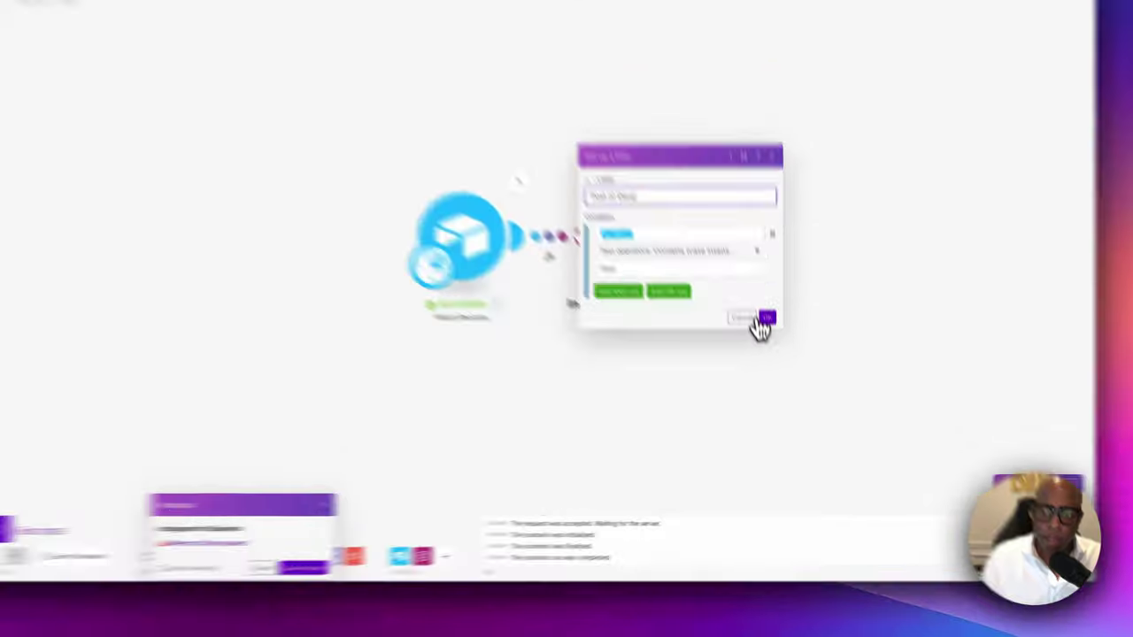
click(773, 349)
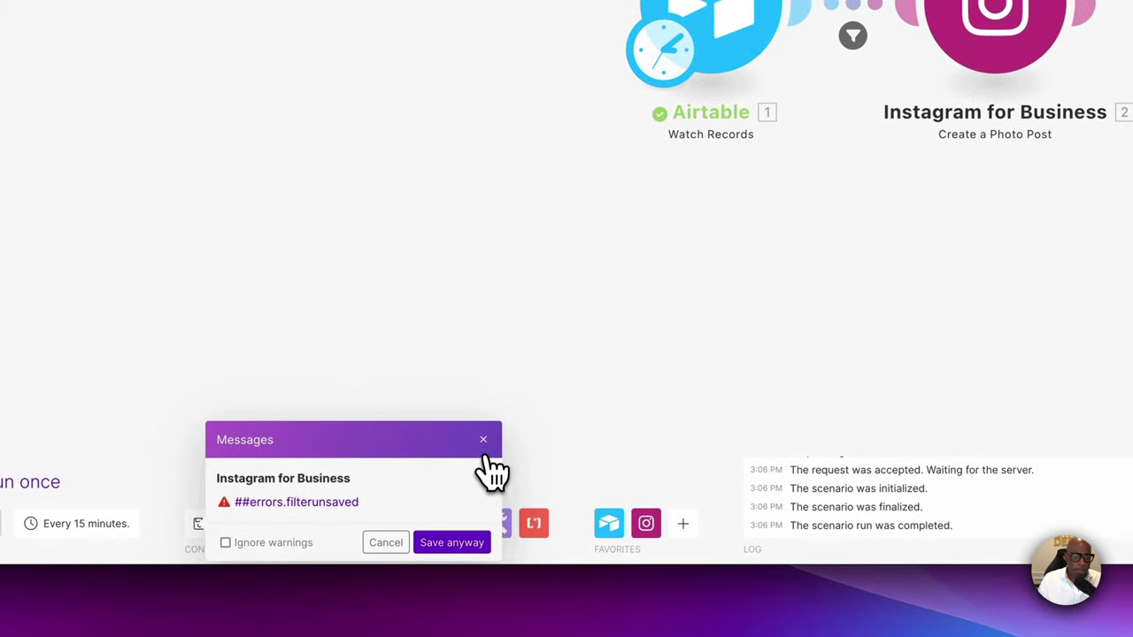
click(412, 452)
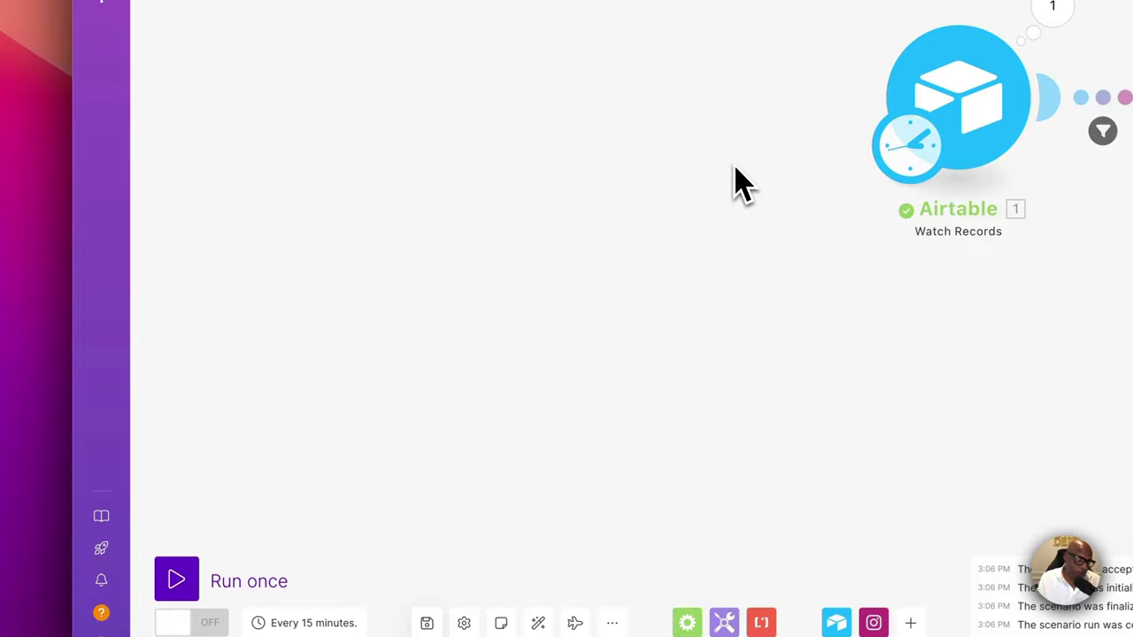
Run the scenario once and inspect how the filter handles the denied record.
click(175, 494)
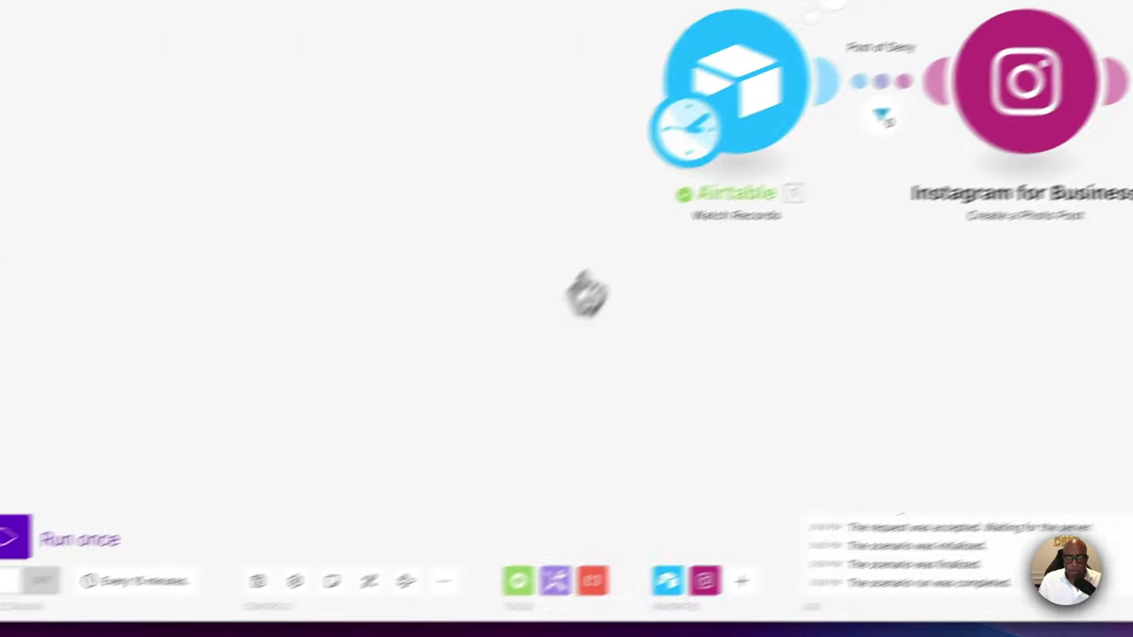
click(396, 188)
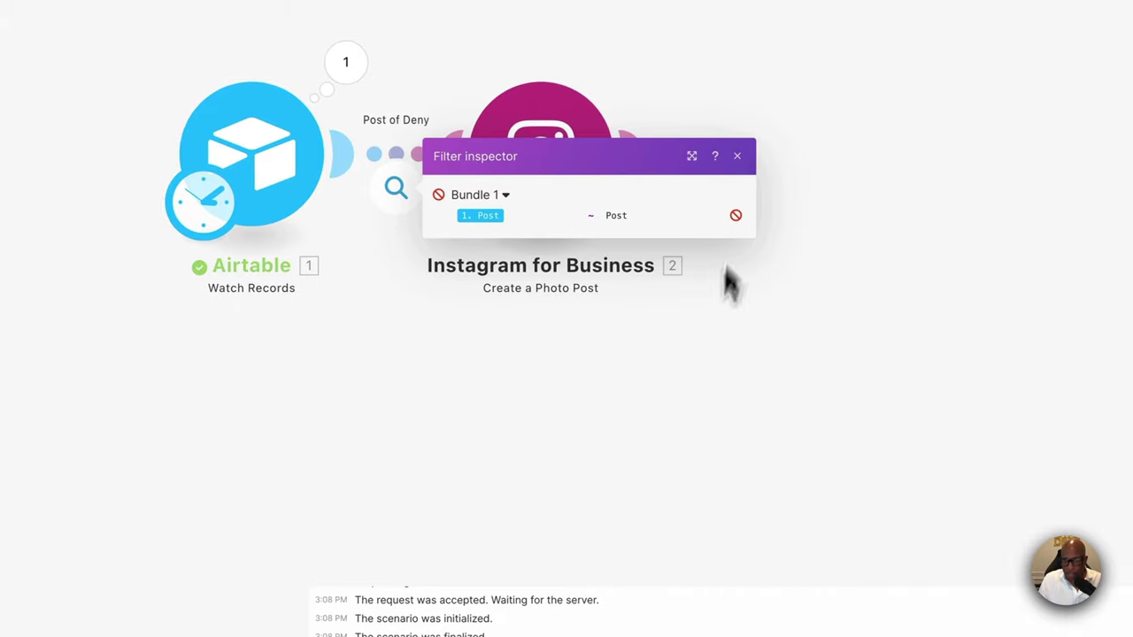
click(678, 392)
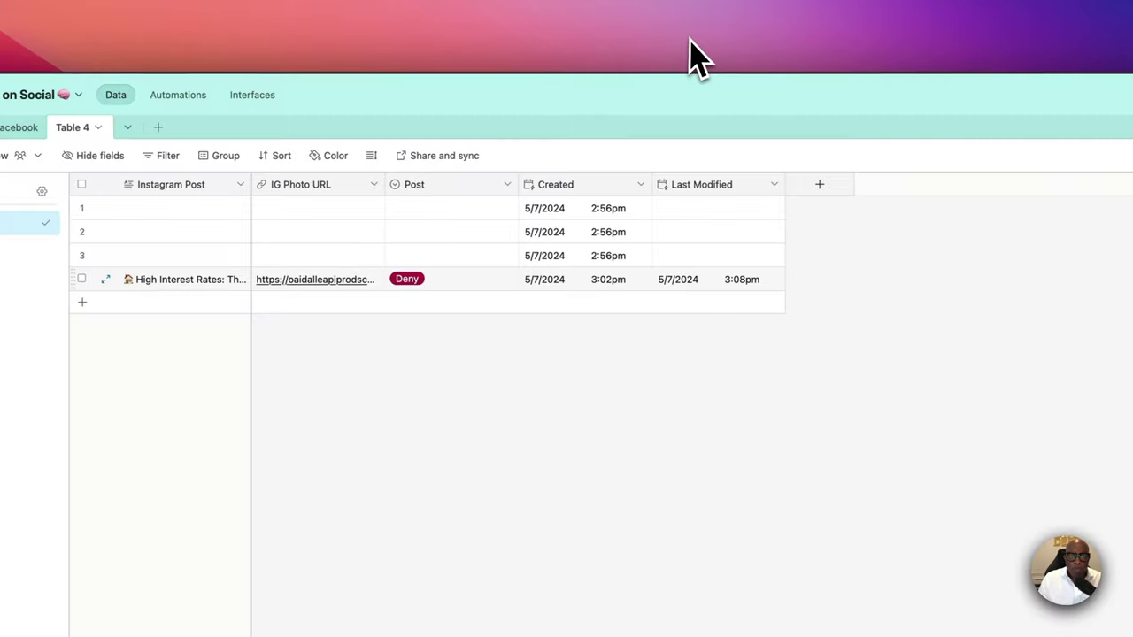
Switch to Airtable Table 4 and set record 4's Post value to Post.
click(478, 285)
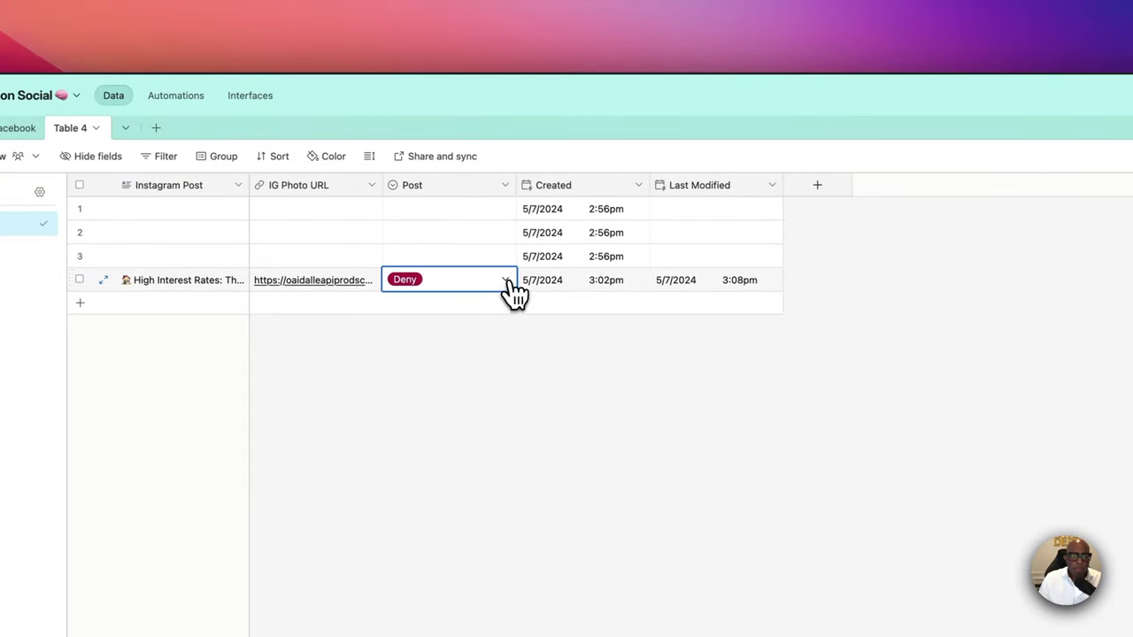
click(509, 285)
click(406, 356)
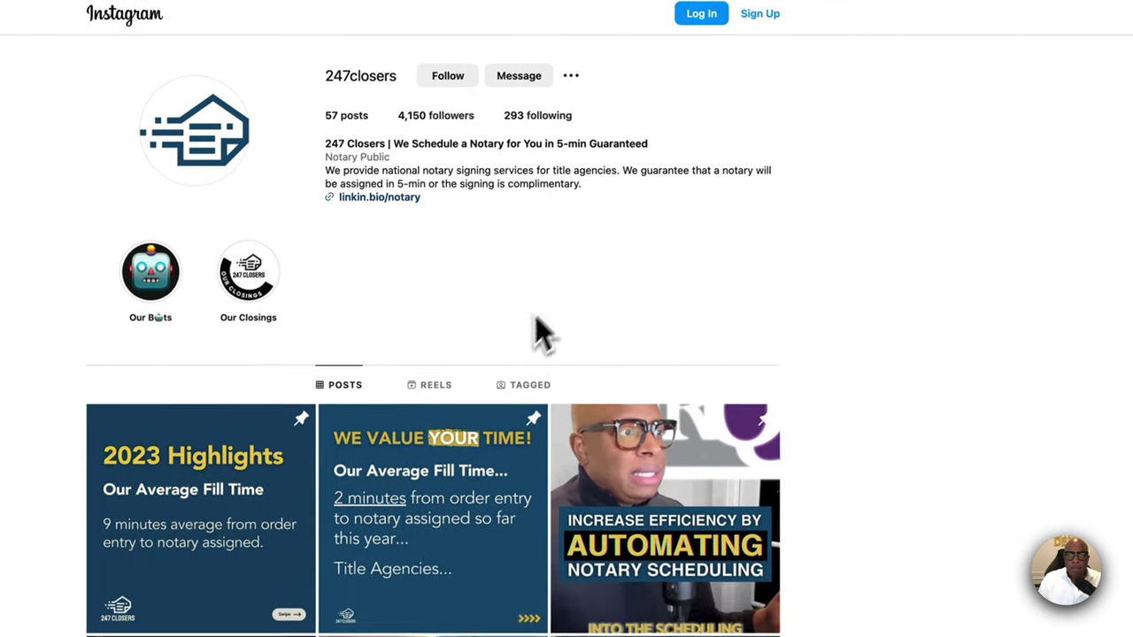
Look through the existing posts on the 247closers Instagram profile, then run the Make scenario once.
scroll(535, 328, down, 10)
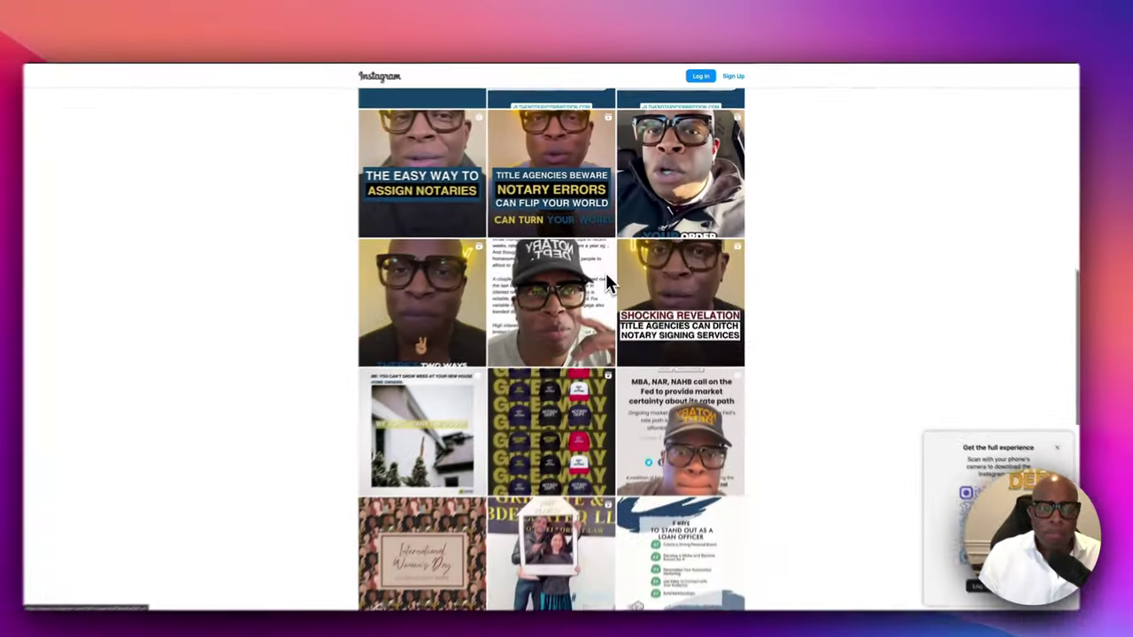
scroll(606, 278, up, 10)
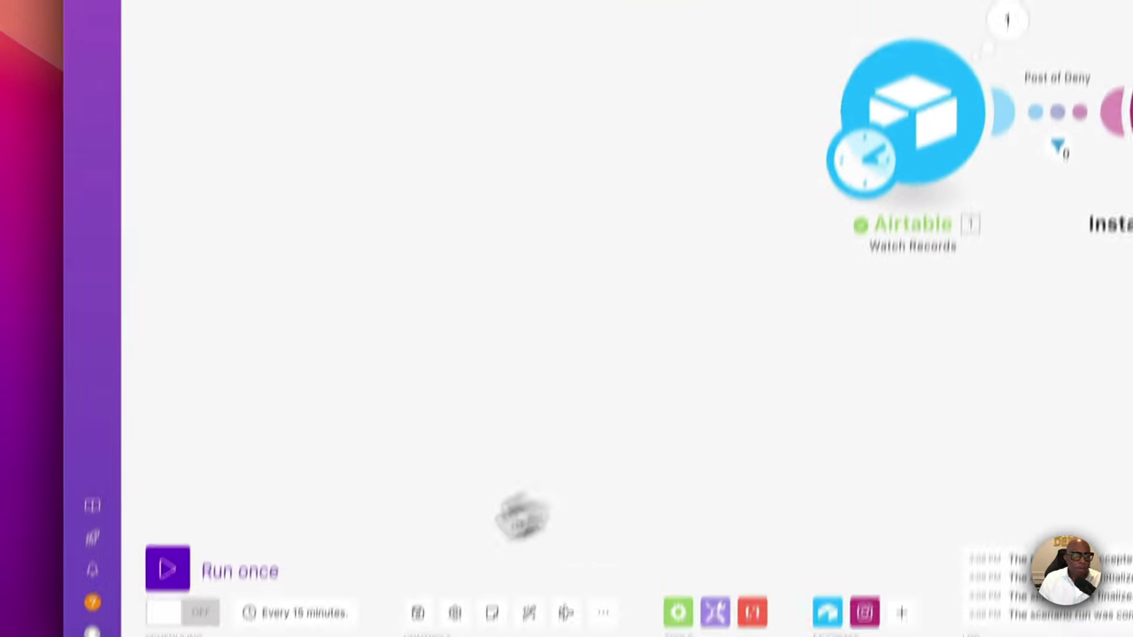
click(170, 571)
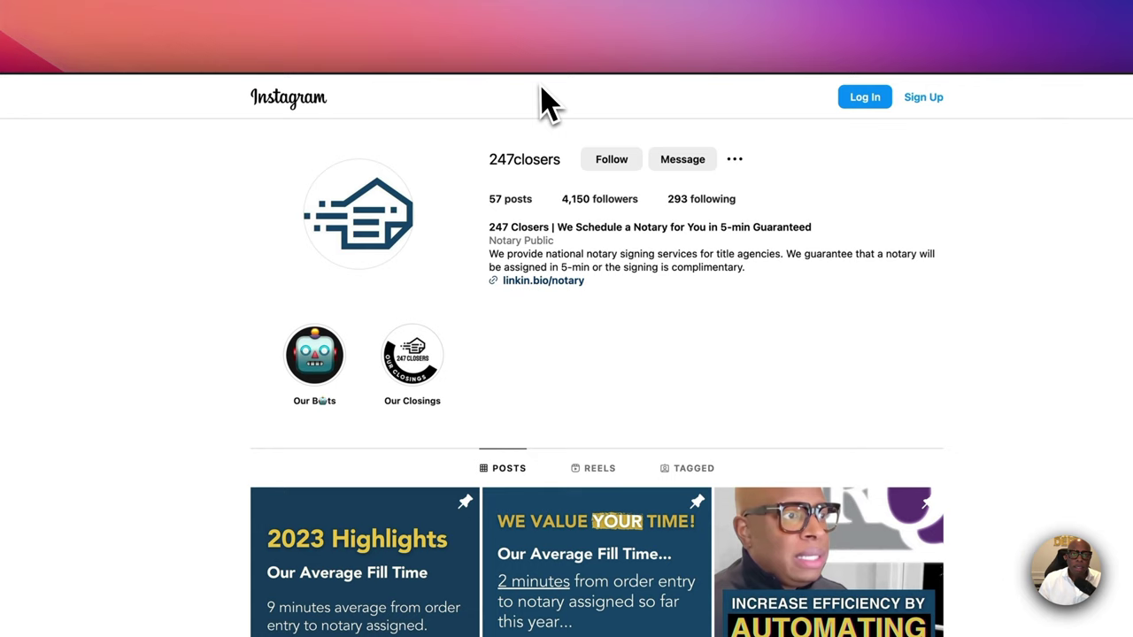
Reload the 247closers Instagram profile, try to open the newest photo post, and dismiss the login dialog.
click(496, 56)
key(Escape)
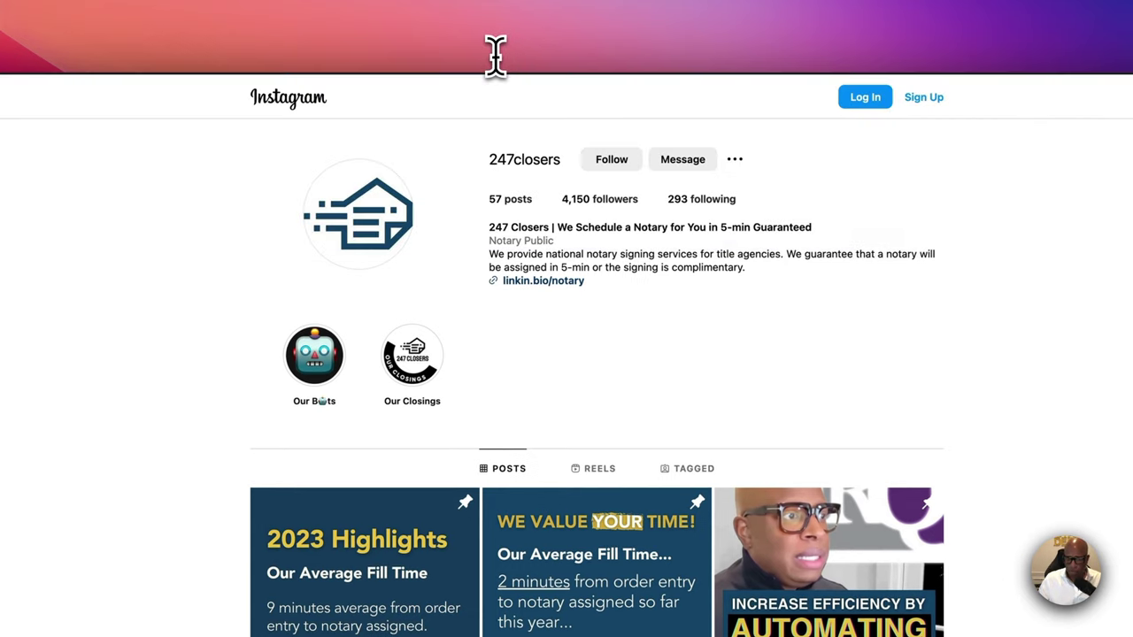
key(Return)
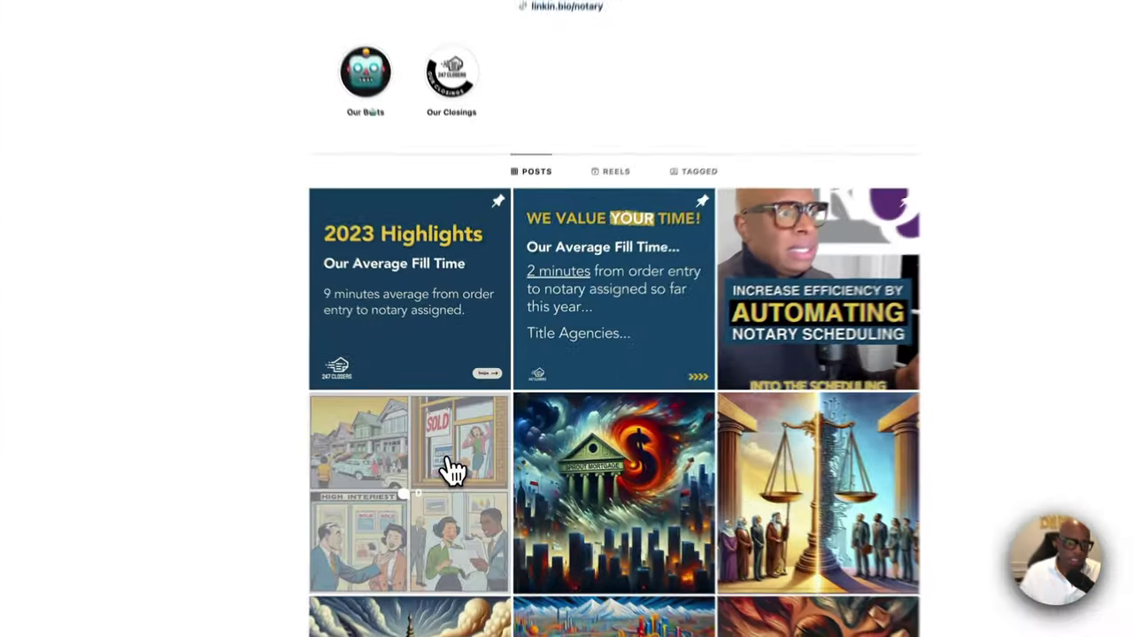
click(477, 439)
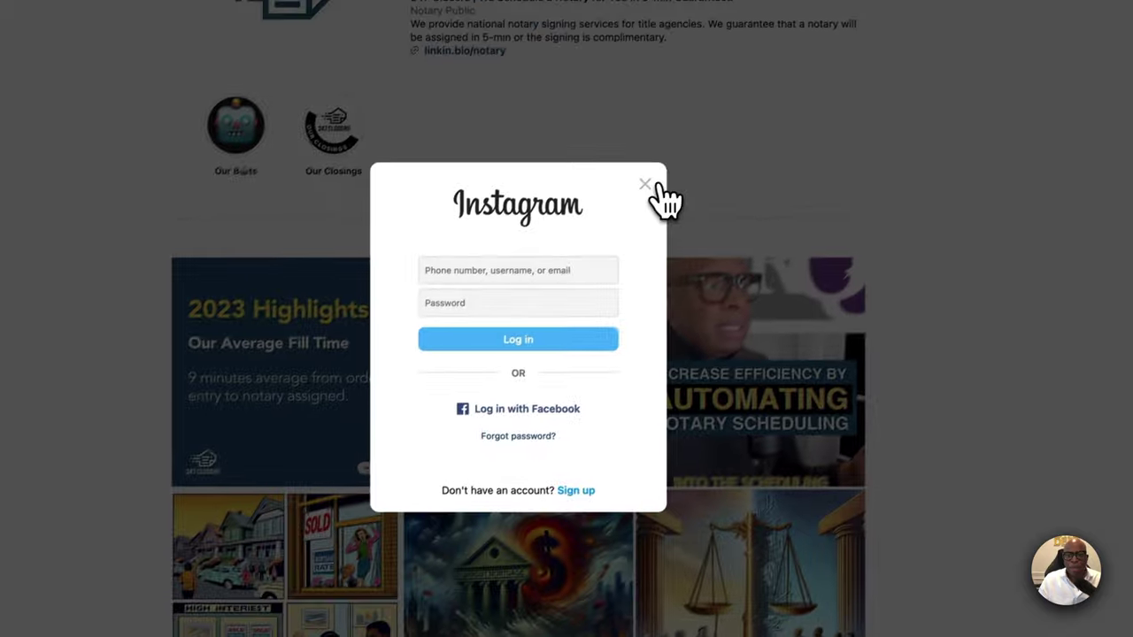
click(752, 89)
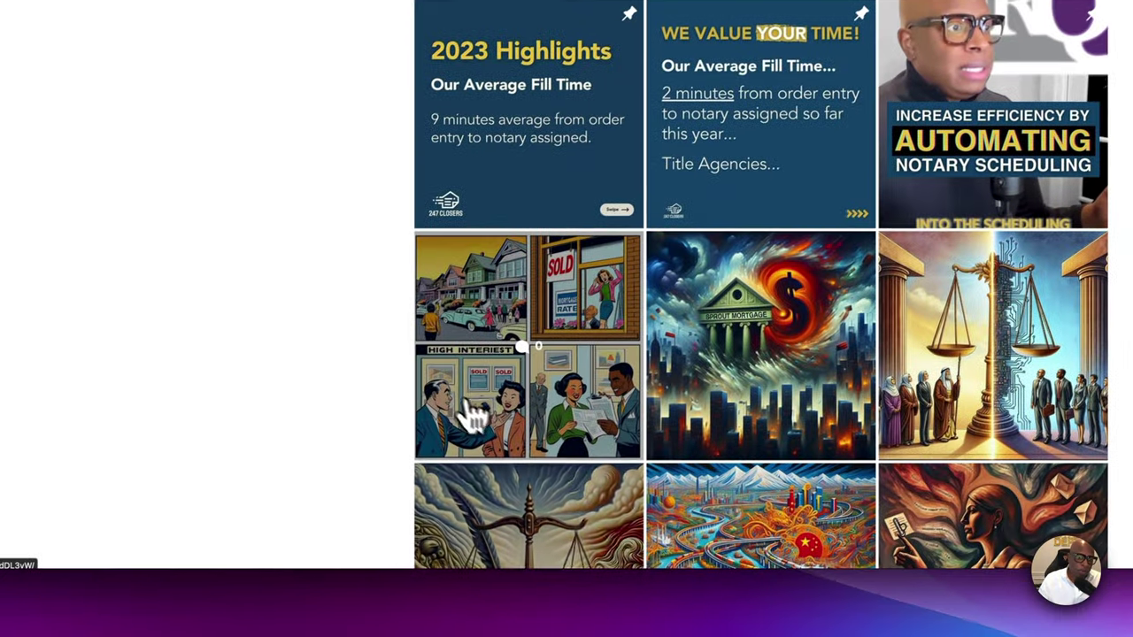